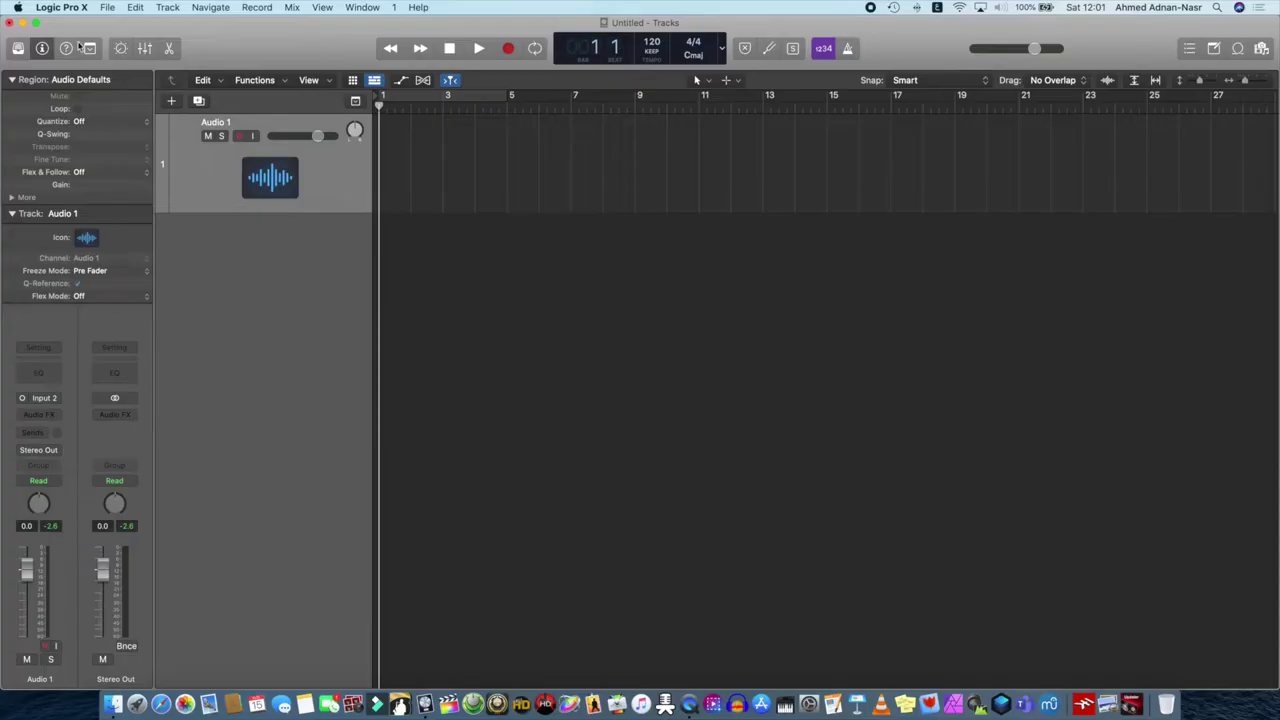
Import the audio file AlMoamenoun_Orignal.wav onto the Audio 1 track
click(107, 8)
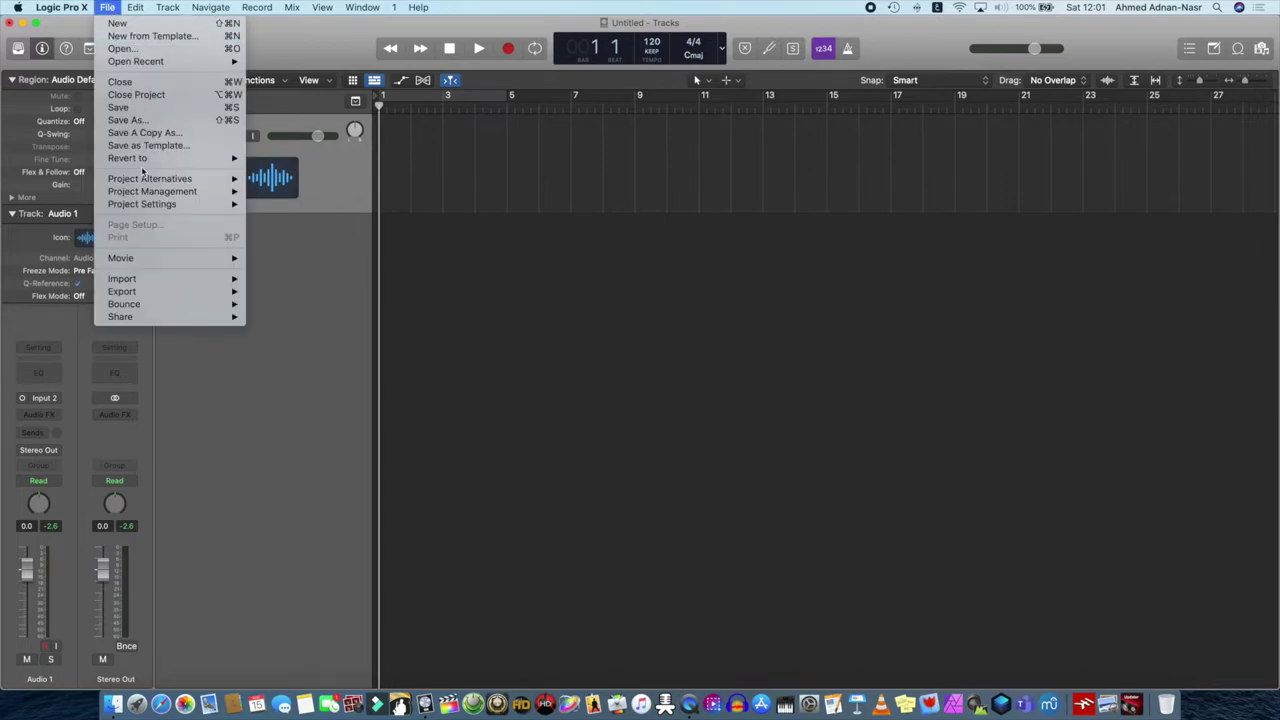
click(518, 207)
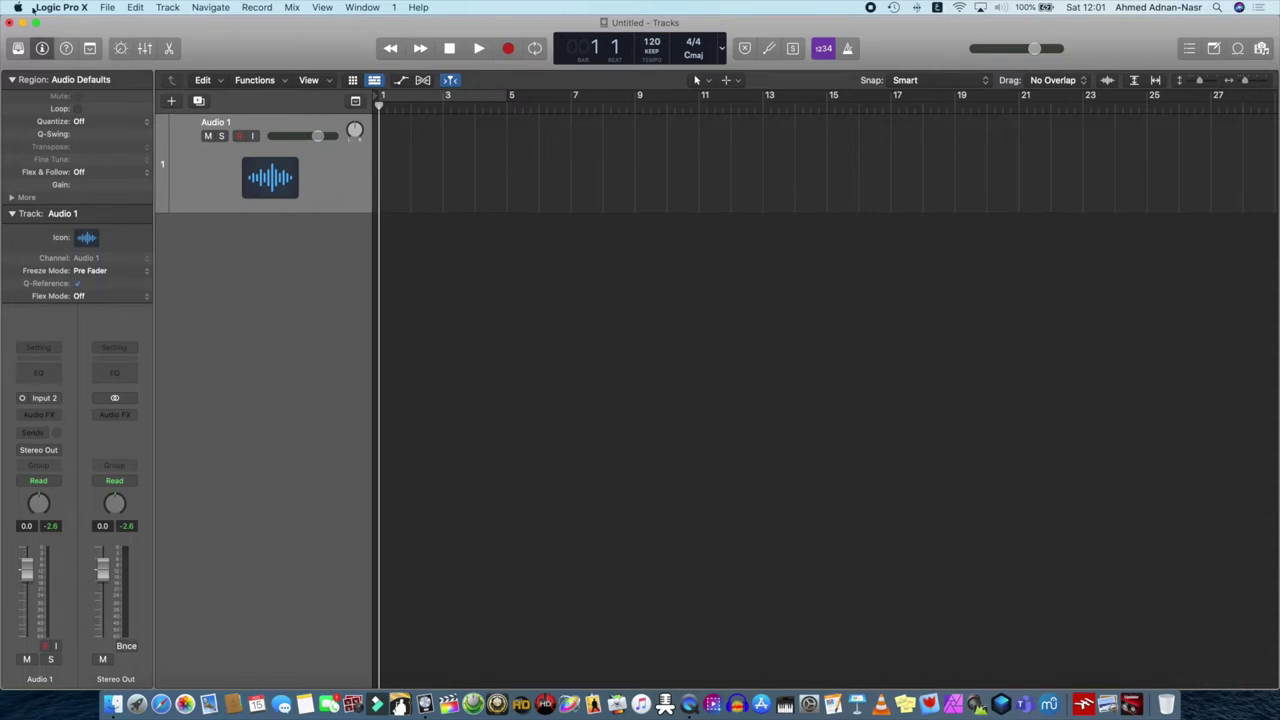
click(107, 8)
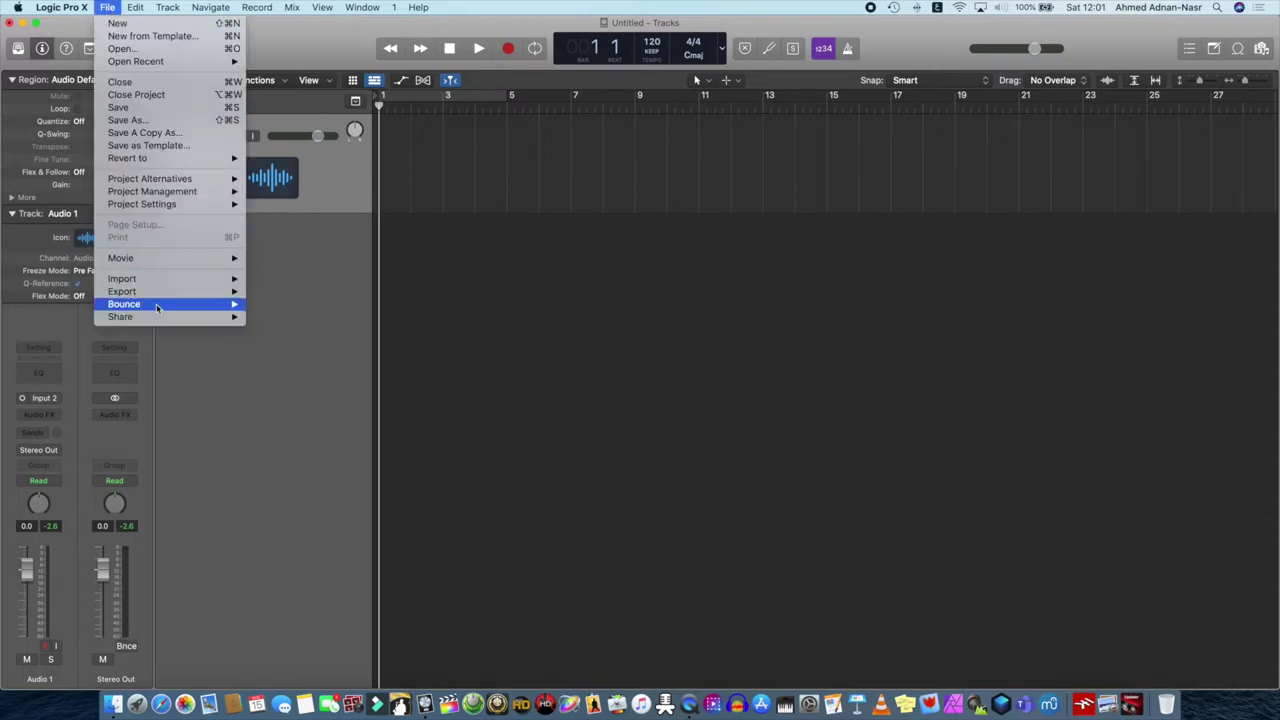
mouse_move(148, 280)
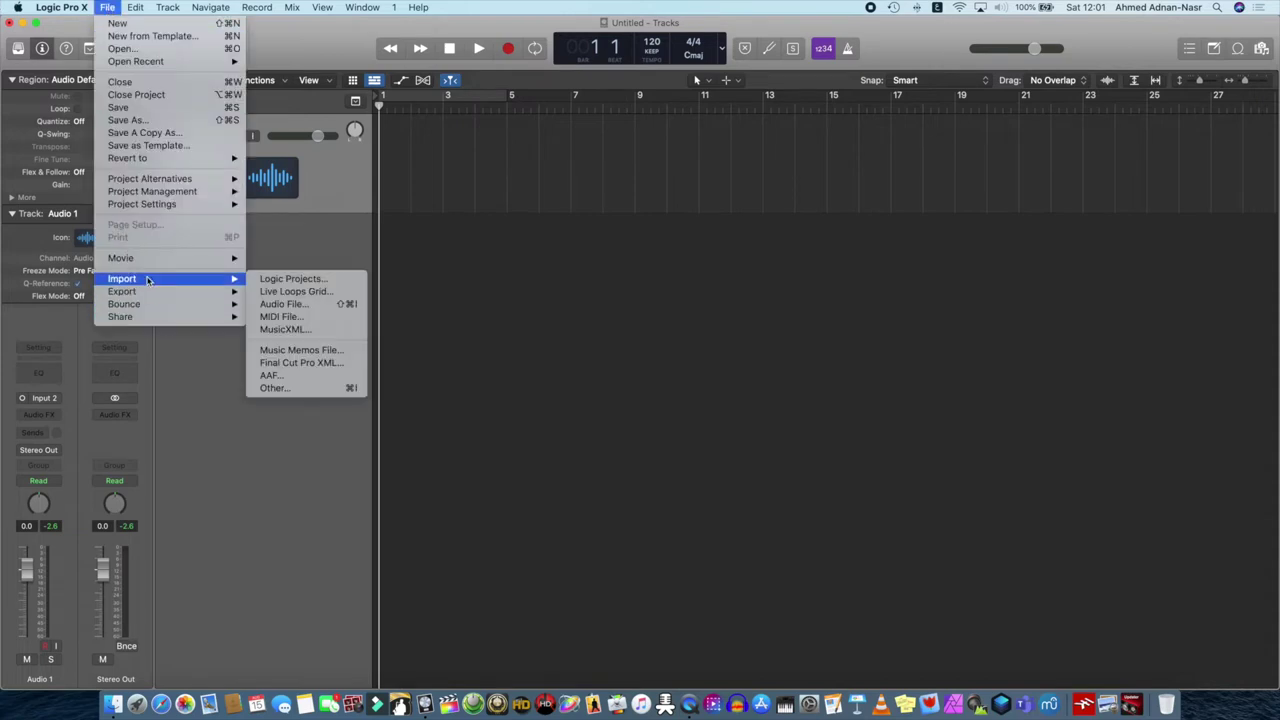
click(305, 303)
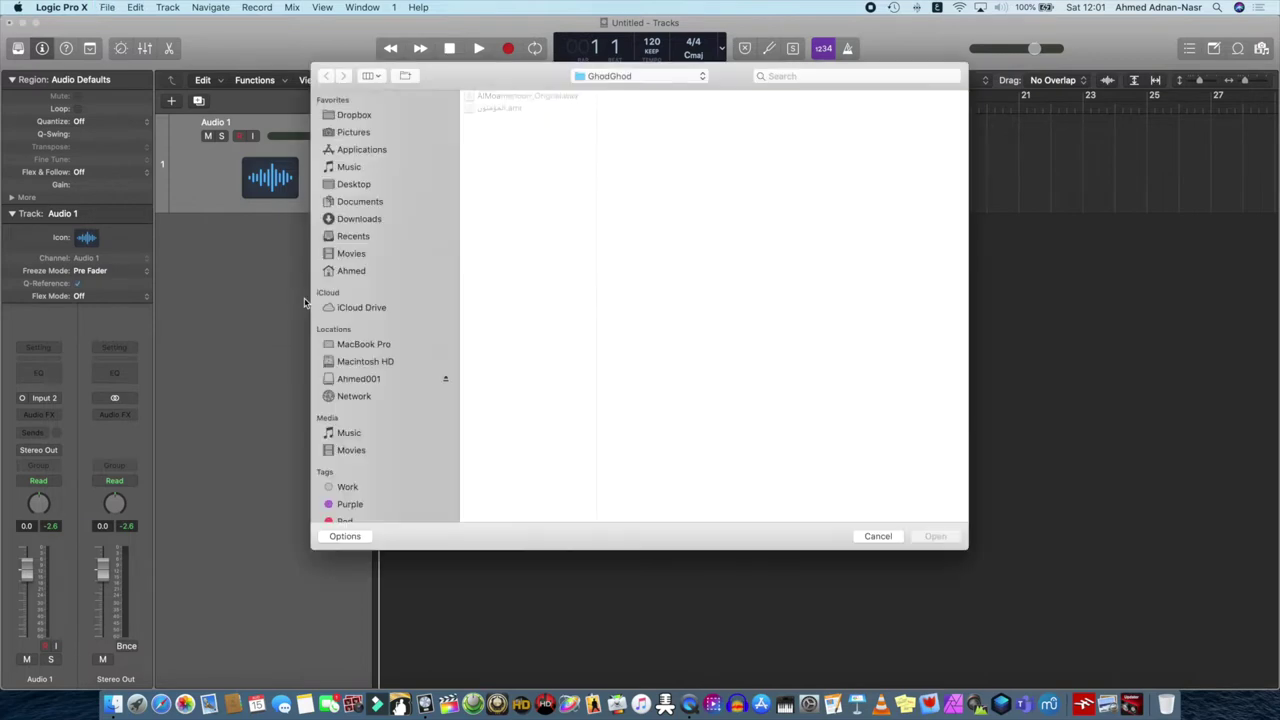
click(548, 97)
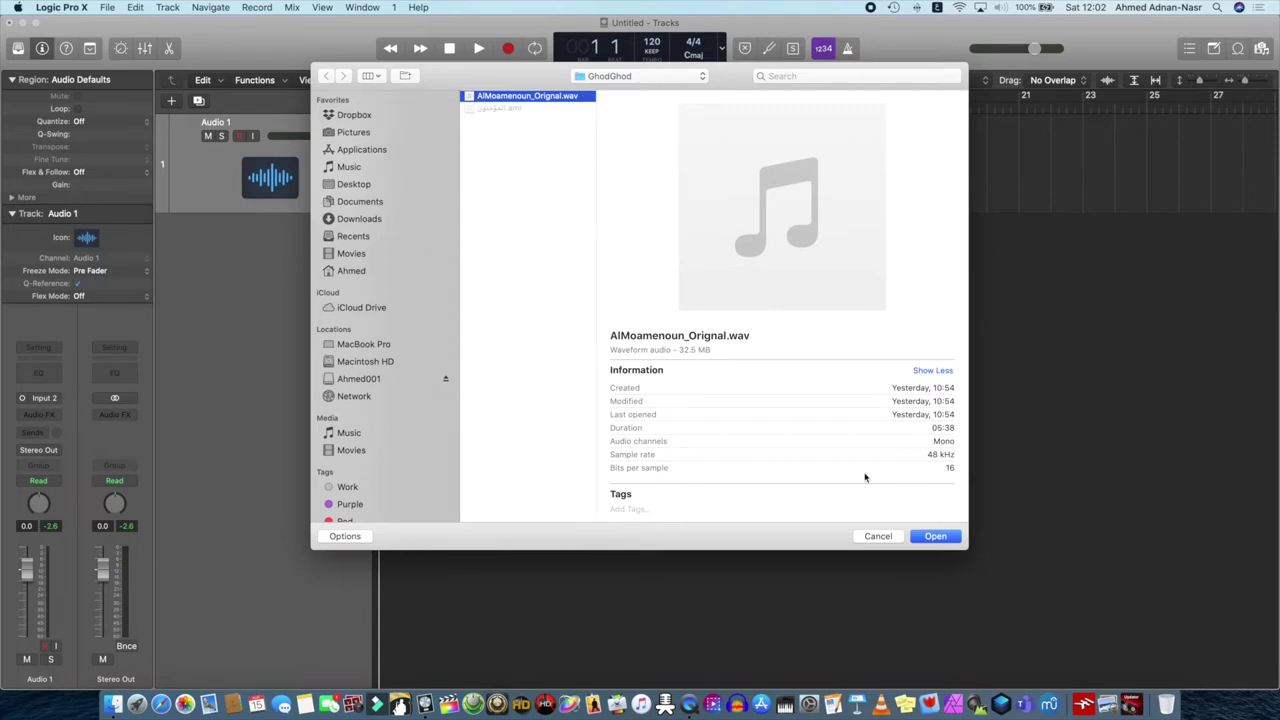
click(935, 537)
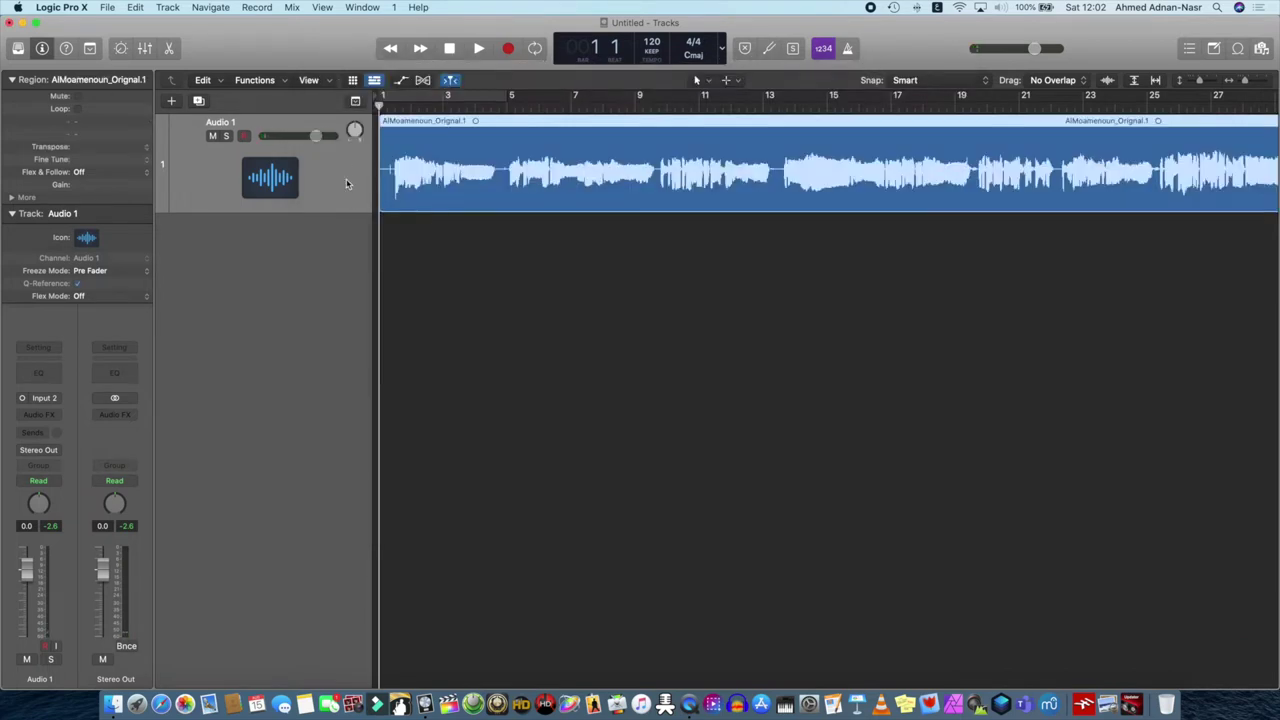
Increase the height of the Audio 1 track and magnify the beginning of its waveform
drag(348, 212, 368, 265)
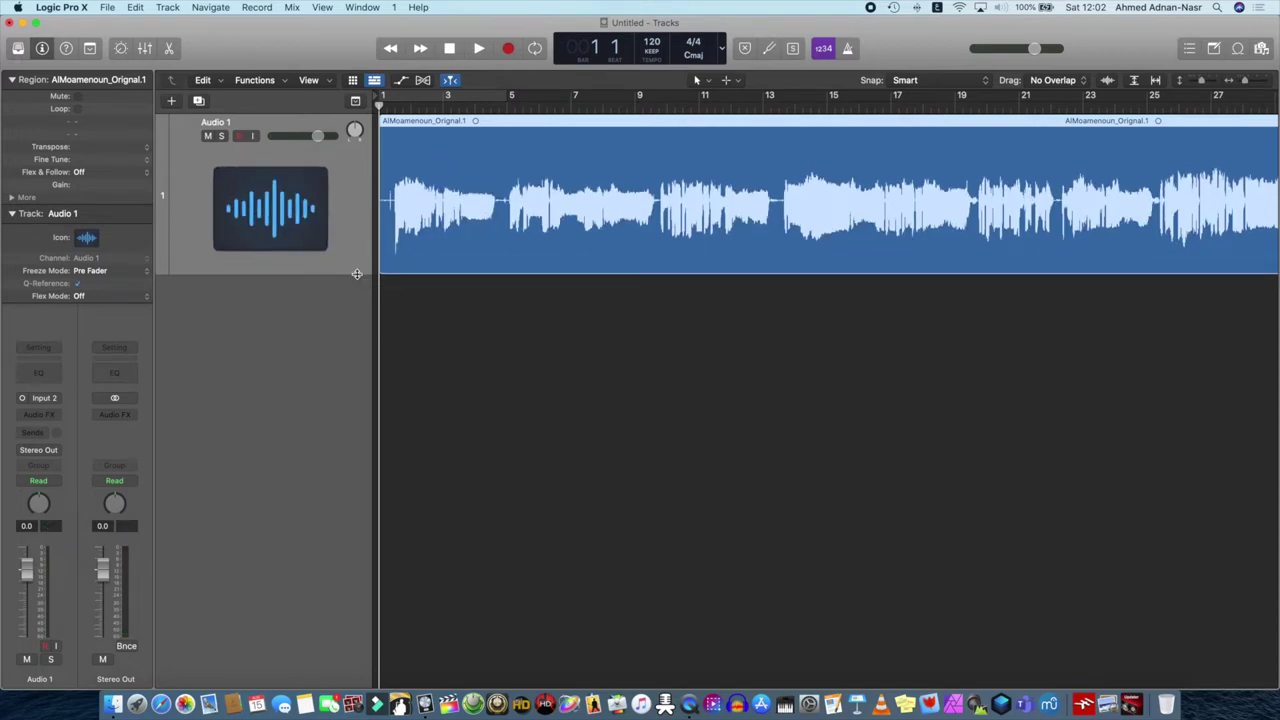
drag(358, 286, 358, 300)
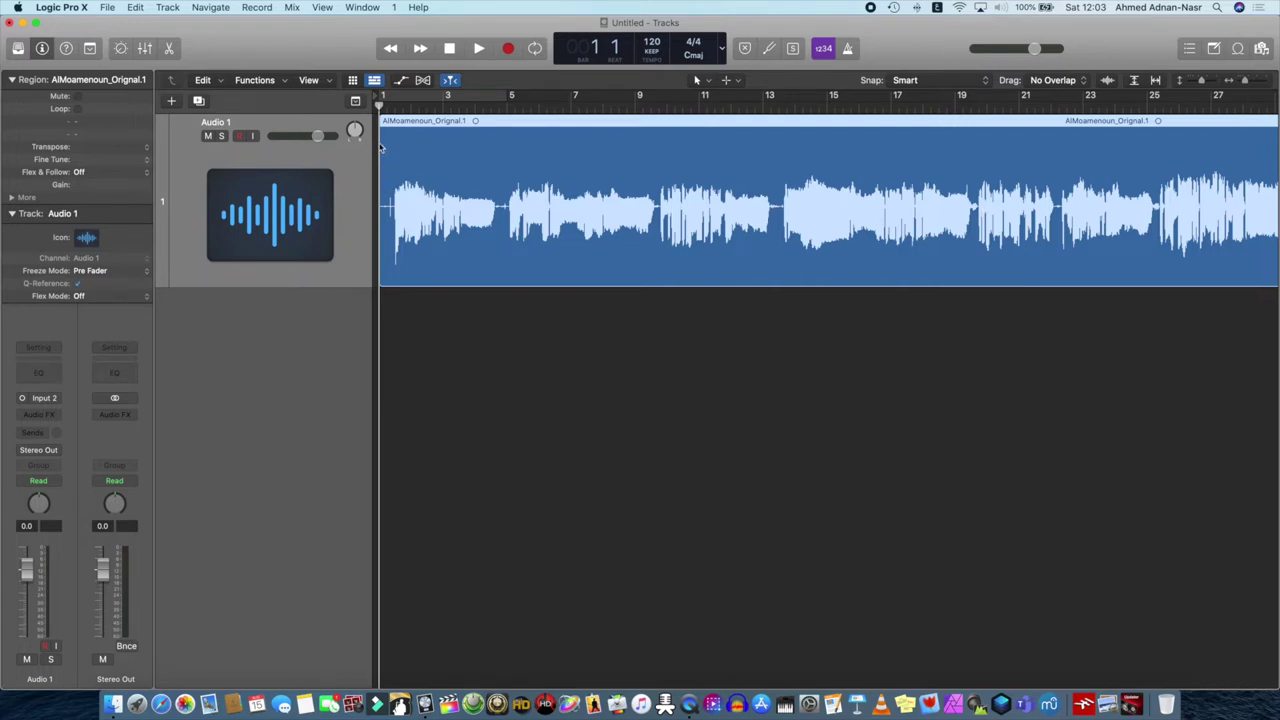
key(super+Right)
key(super+Right)
key(super+Right)
key(super+Right)
key(super+Right)
key(super+Right)
key(super+Right)
key(super+Right)
key(super+Right)
key(super+Right)
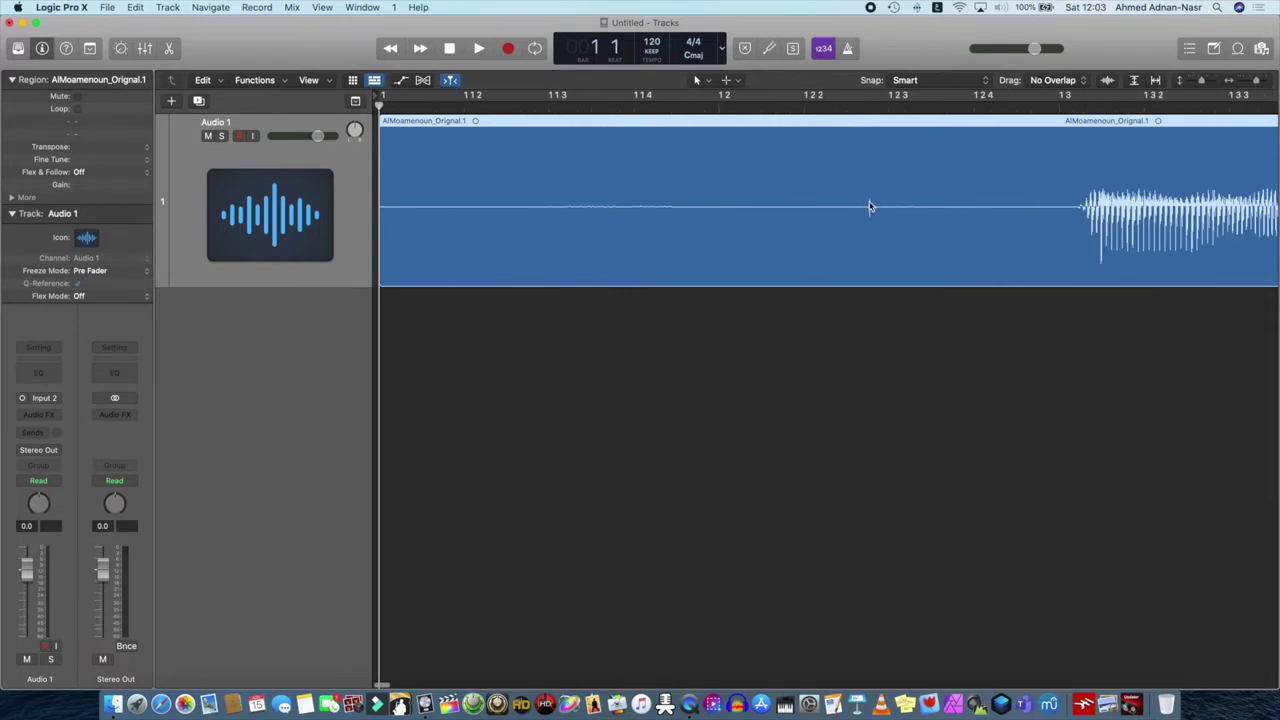
Play the opening of the recording to hear the noise before the voice, and return to the project start
click(479, 49)
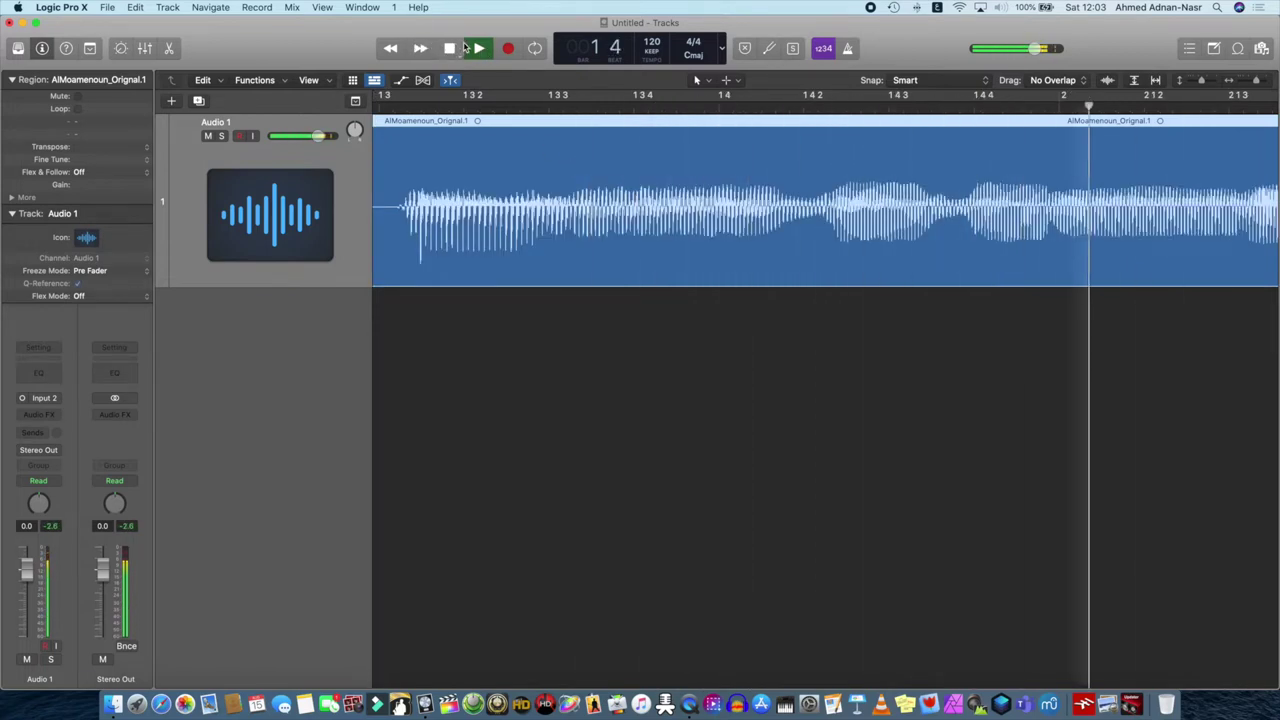
click(479, 51)
click(450, 49)
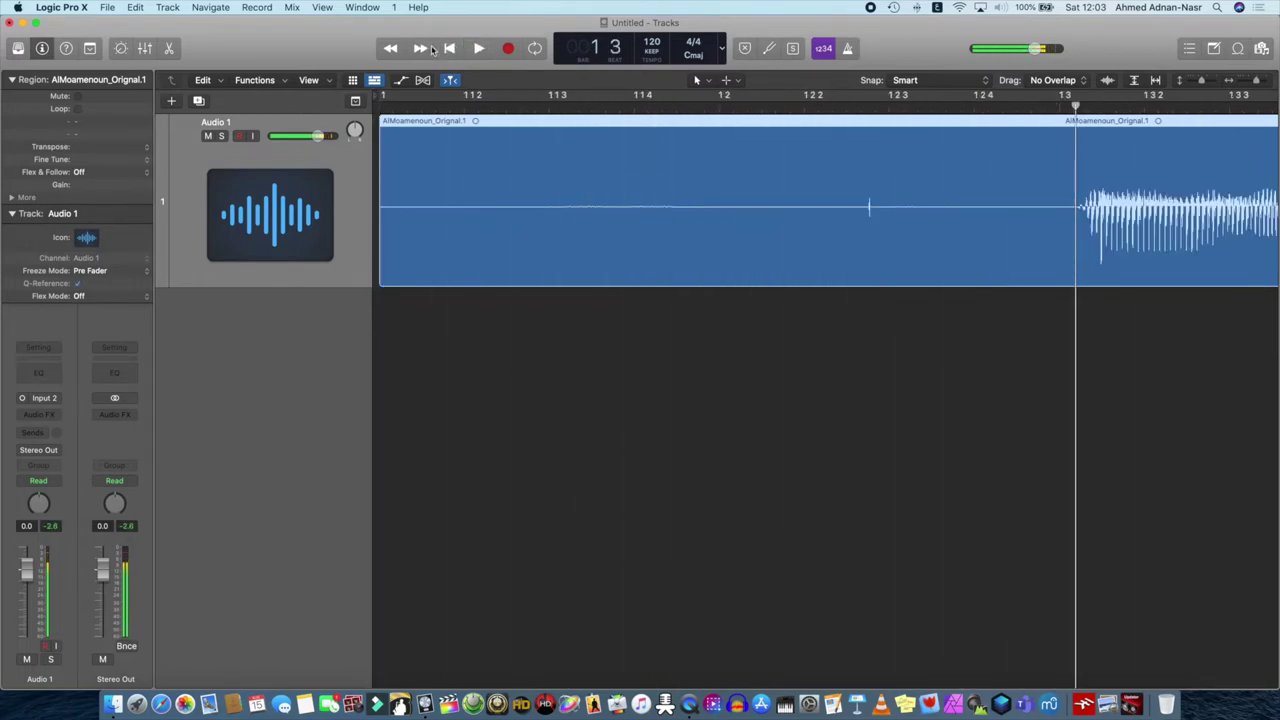
click(450, 49)
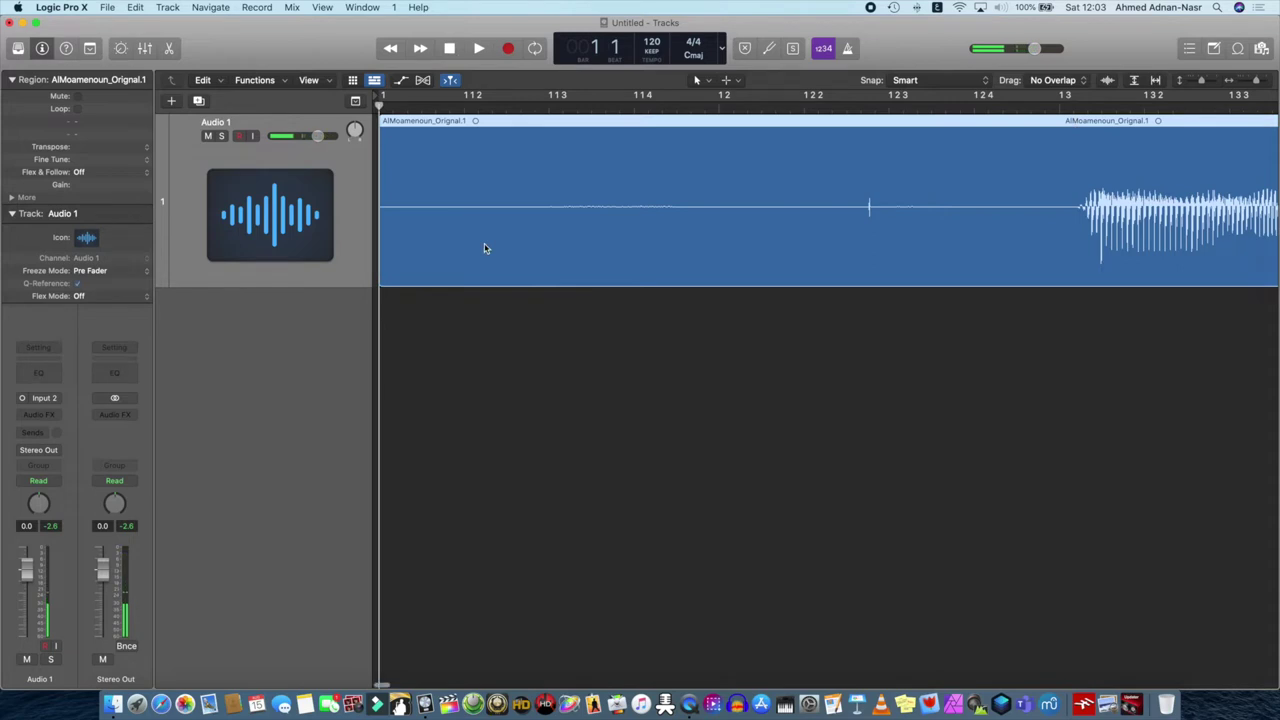
Split the region just before the first phrase in bar 1 and delete the noisy lead-in piece
key(super+Left)
key(super+Left)
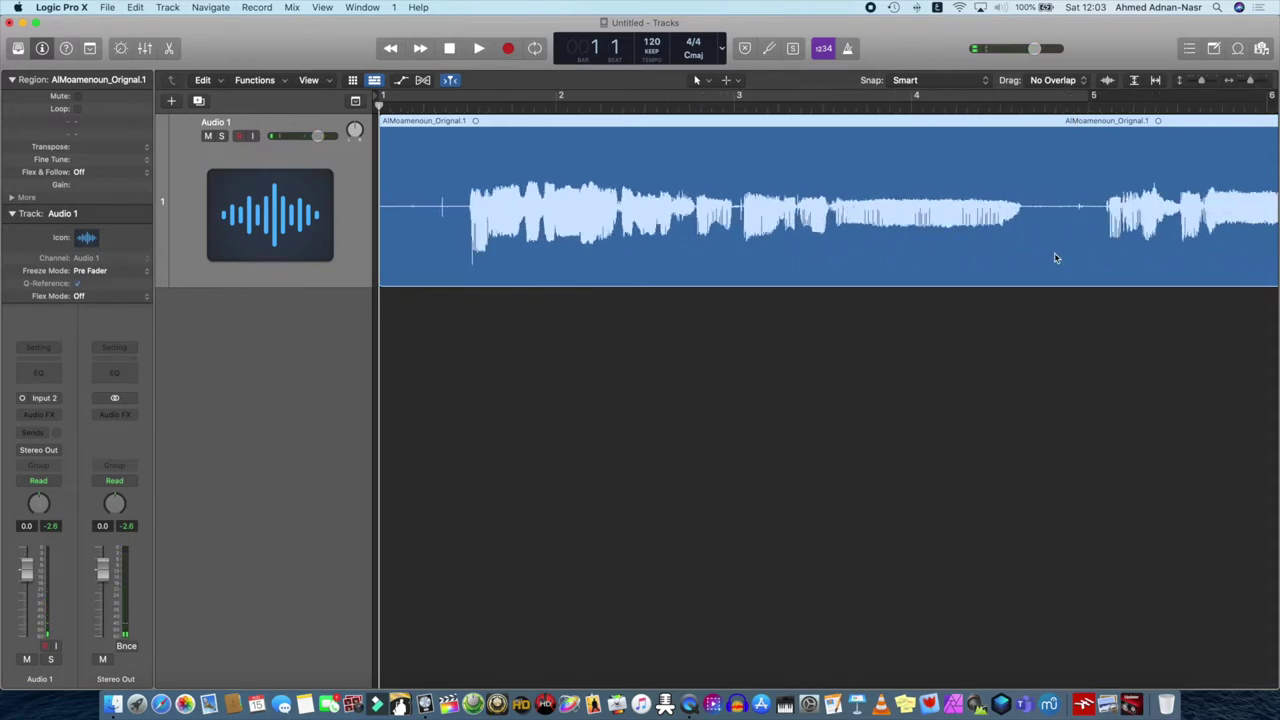
click(466, 106)
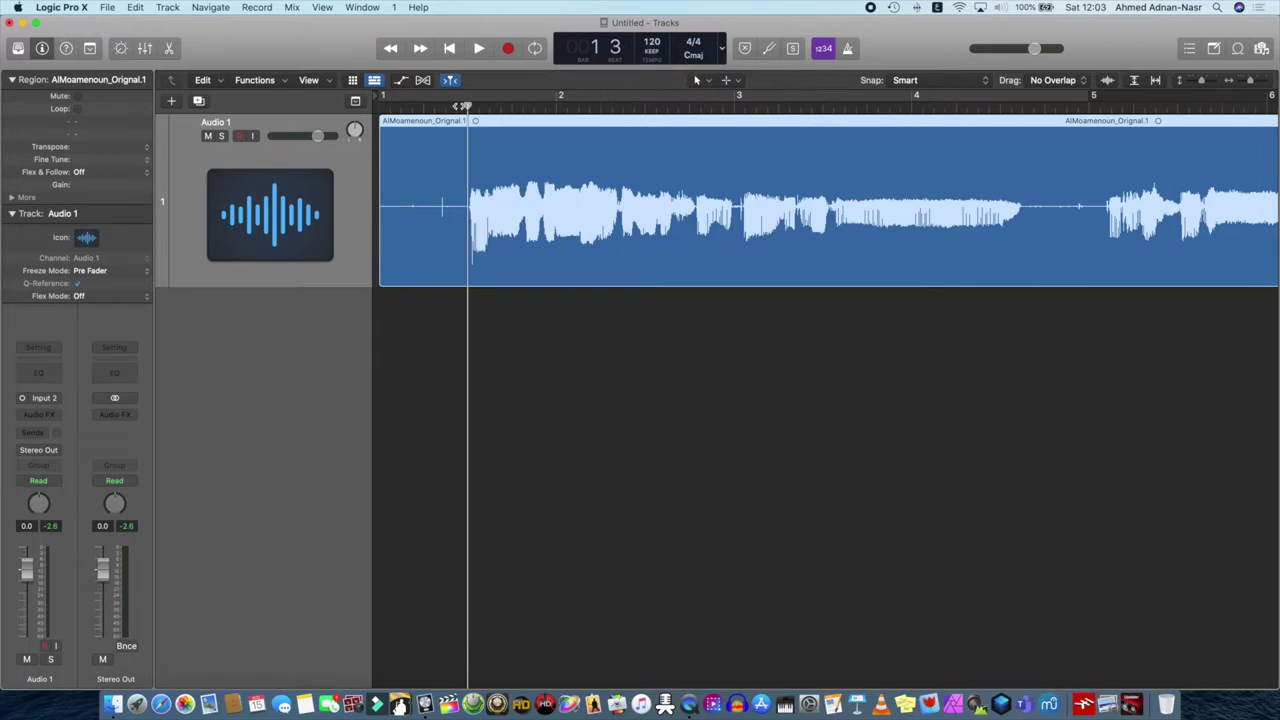
key(super+t)
click(404, 166)
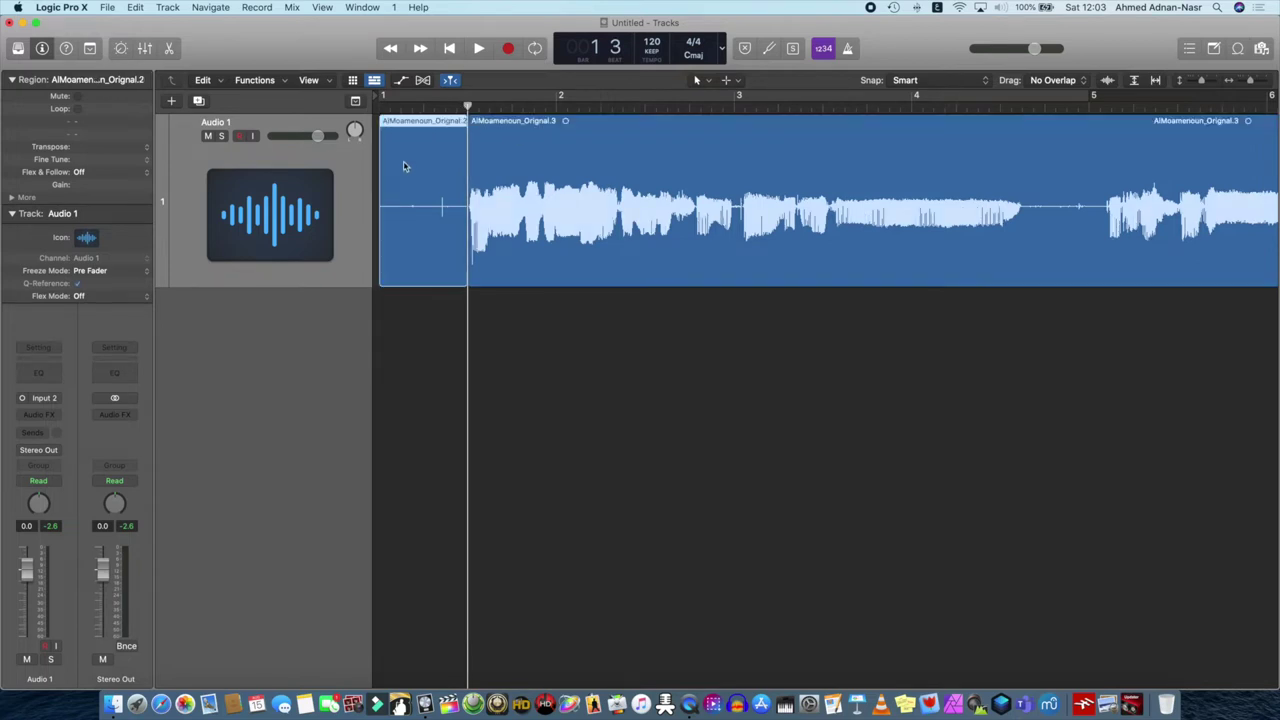
key(Delete)
Play the short pause just before bar 3 to listen for noise
double_click(718, 110)
key(space)
double_click(733, 108)
key(space)
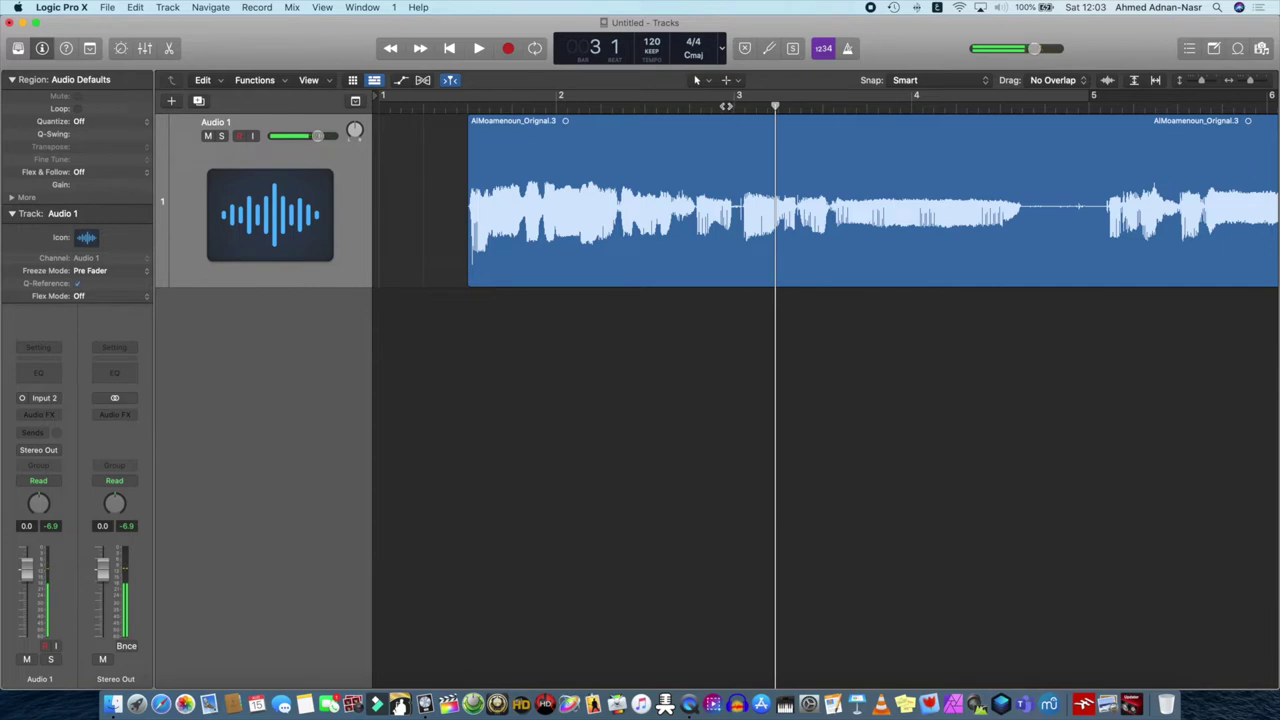
Split the region at bar 3 and again just before 3 1 2, and delete the noisy piece between
click(724, 106)
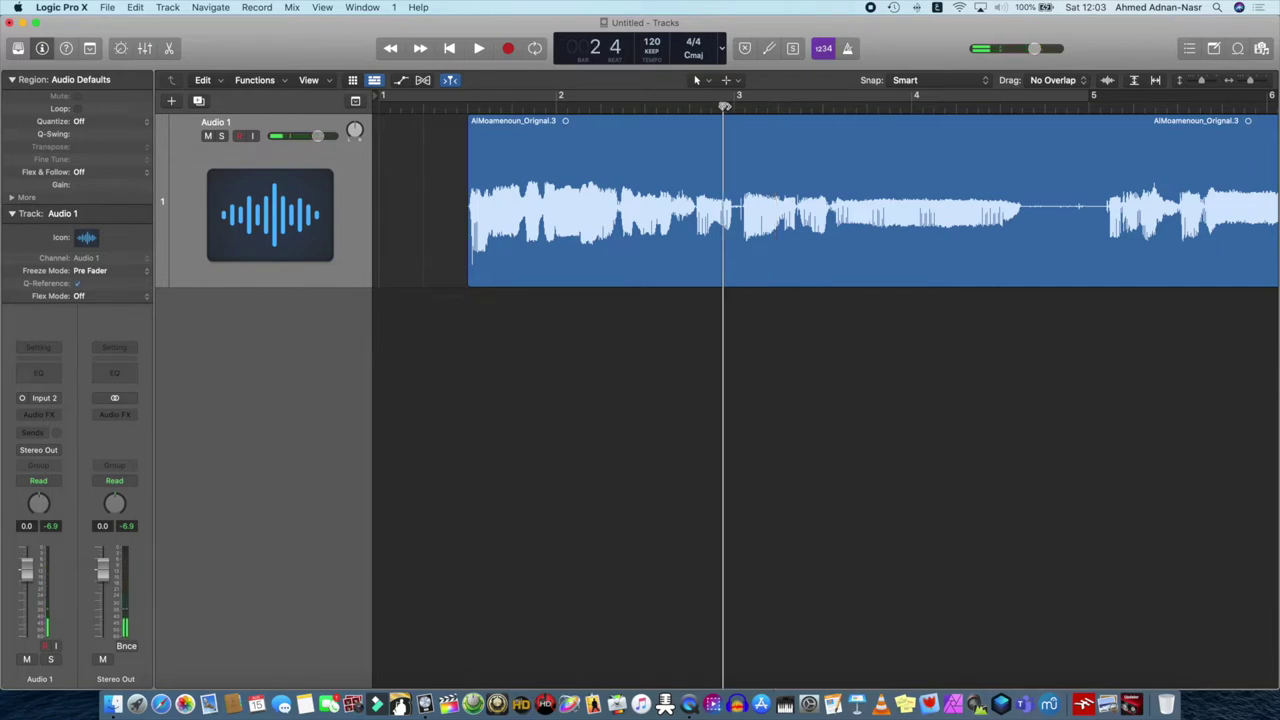
scroll(724, 106, up, 10)
scroll(724, 106, down, 2)
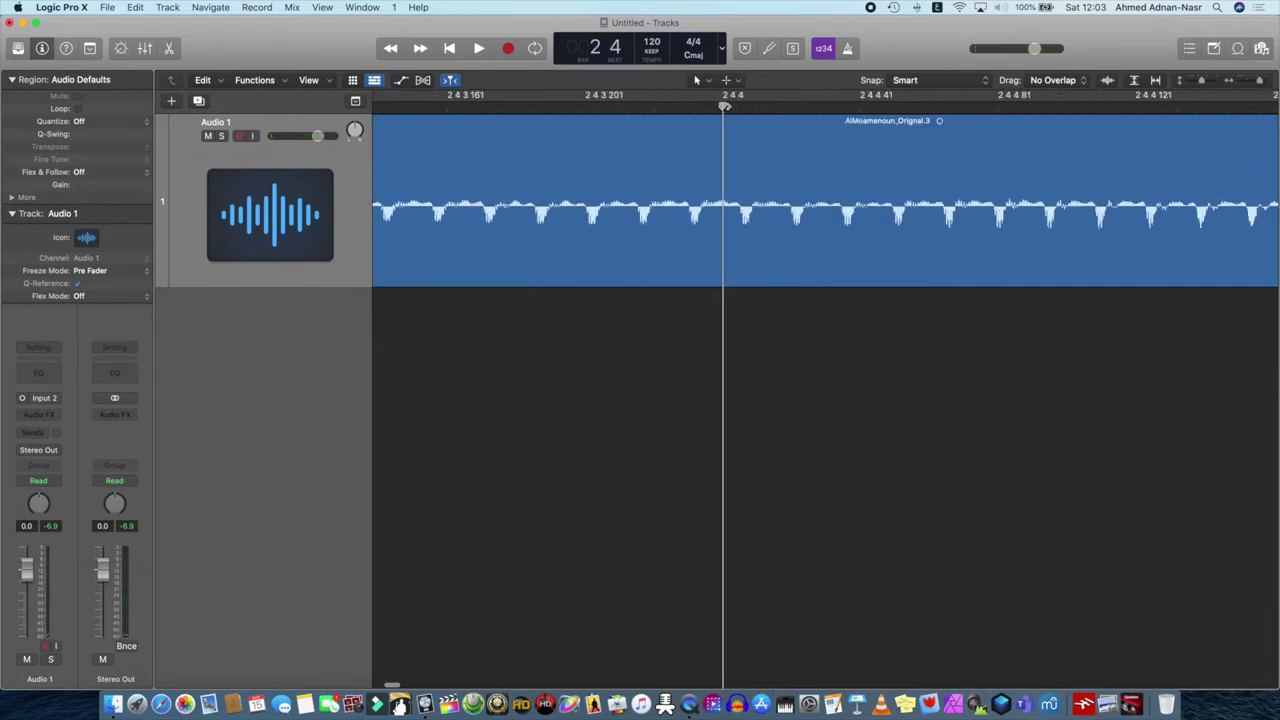
scroll(724, 106, down, 4)
right_click(724, 106)
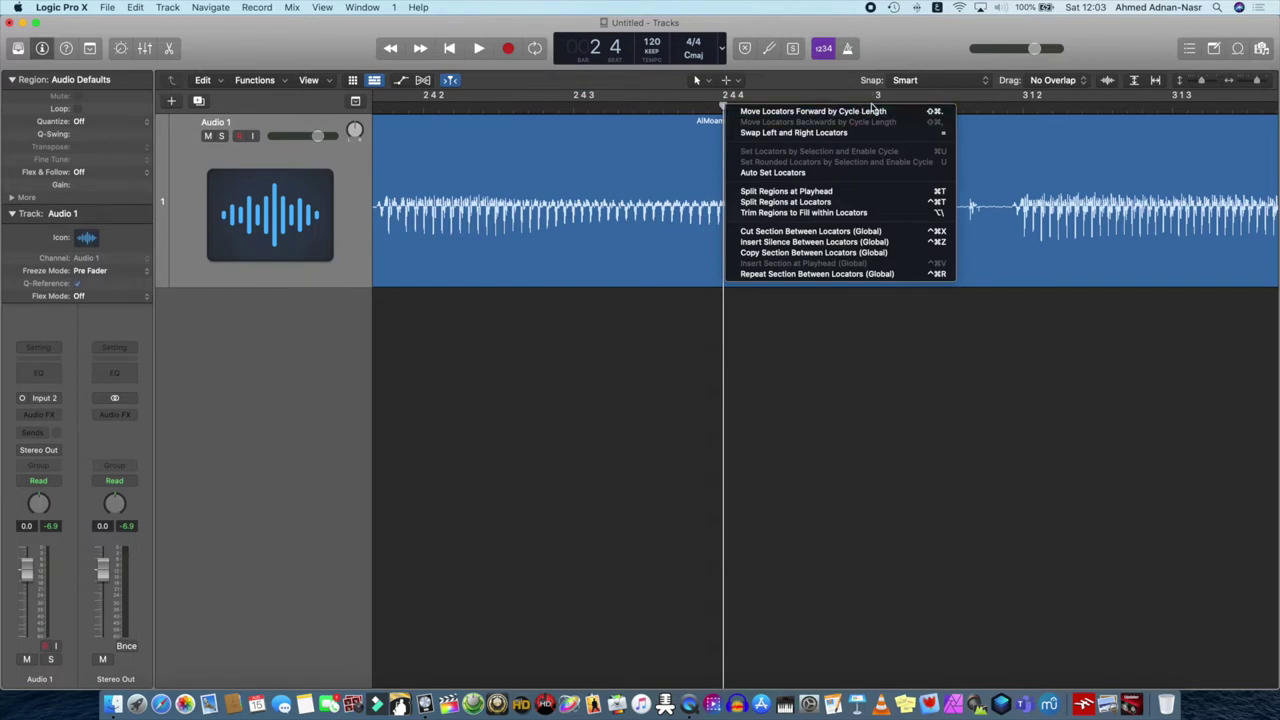
click(991, 126)
click(880, 112)
key(super+t)
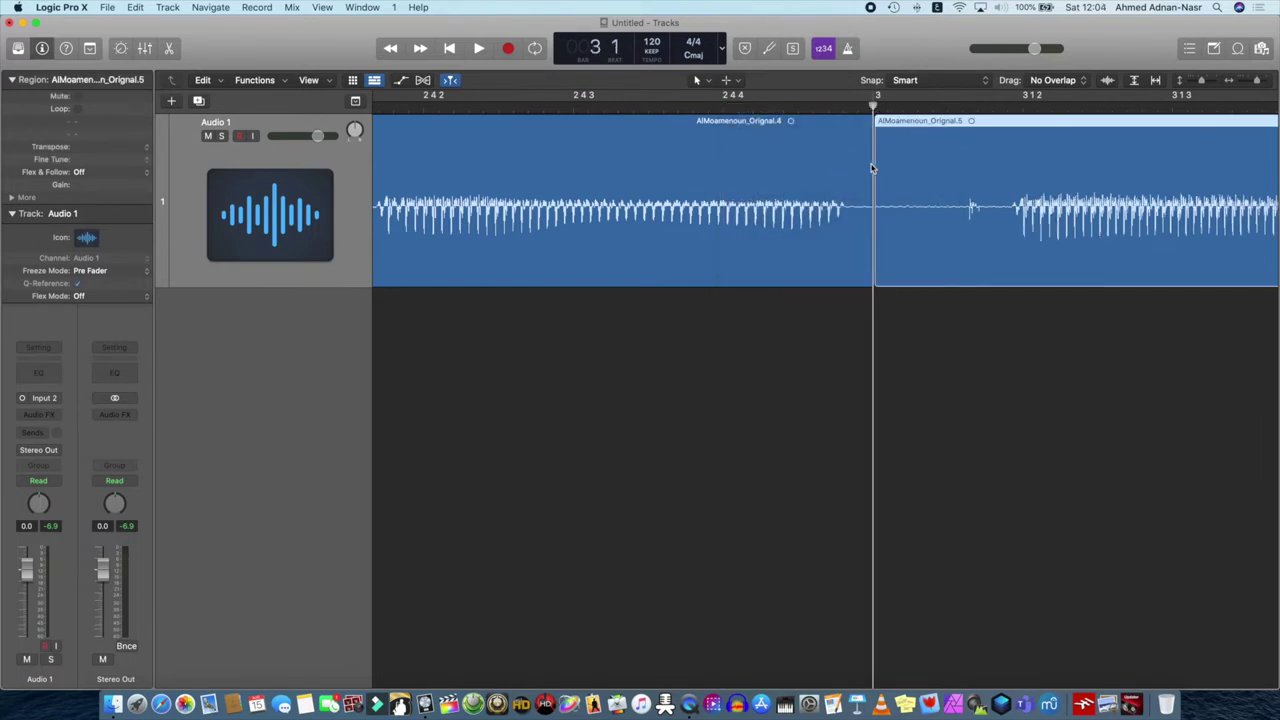
click(998, 110)
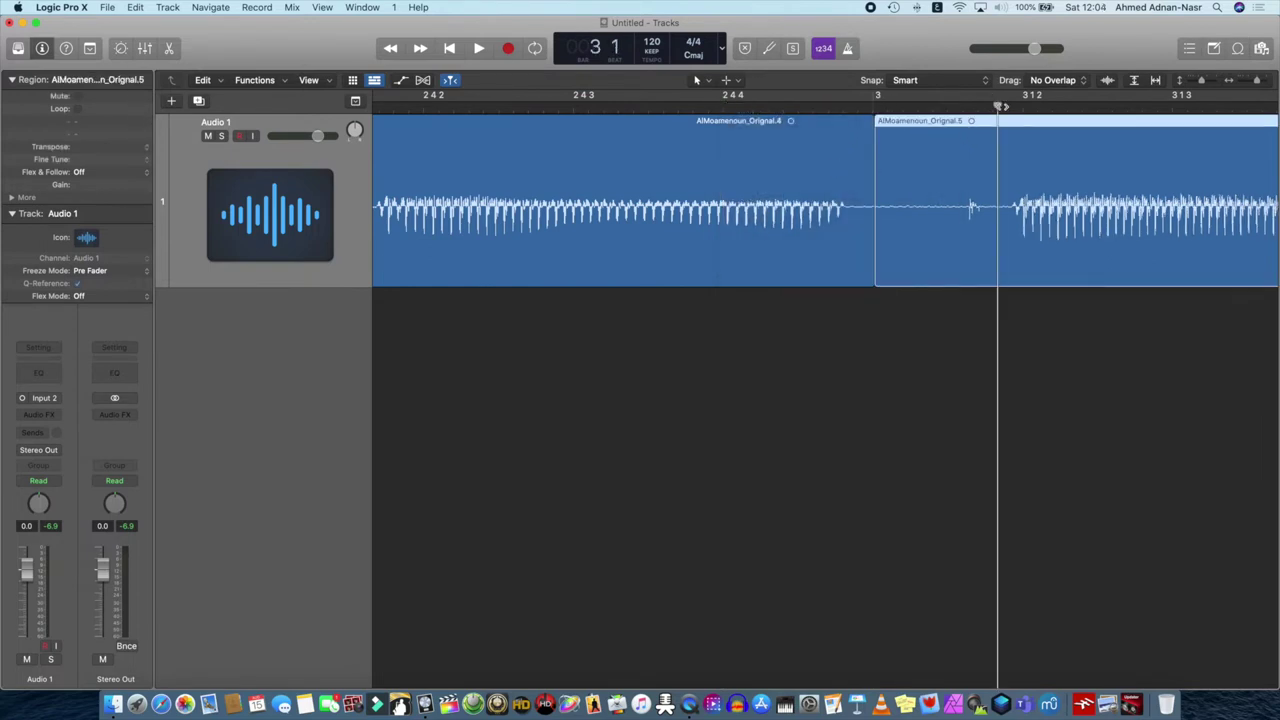
key(super+t)
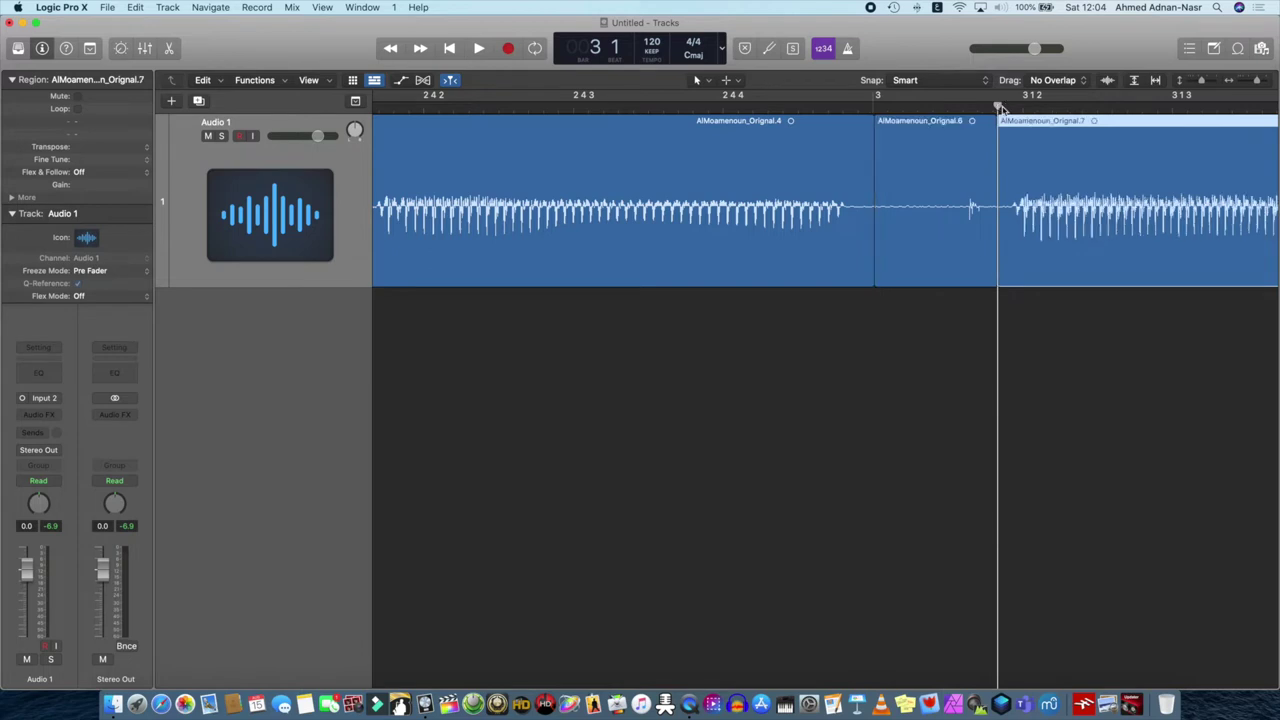
click(943, 176)
key(Delete)
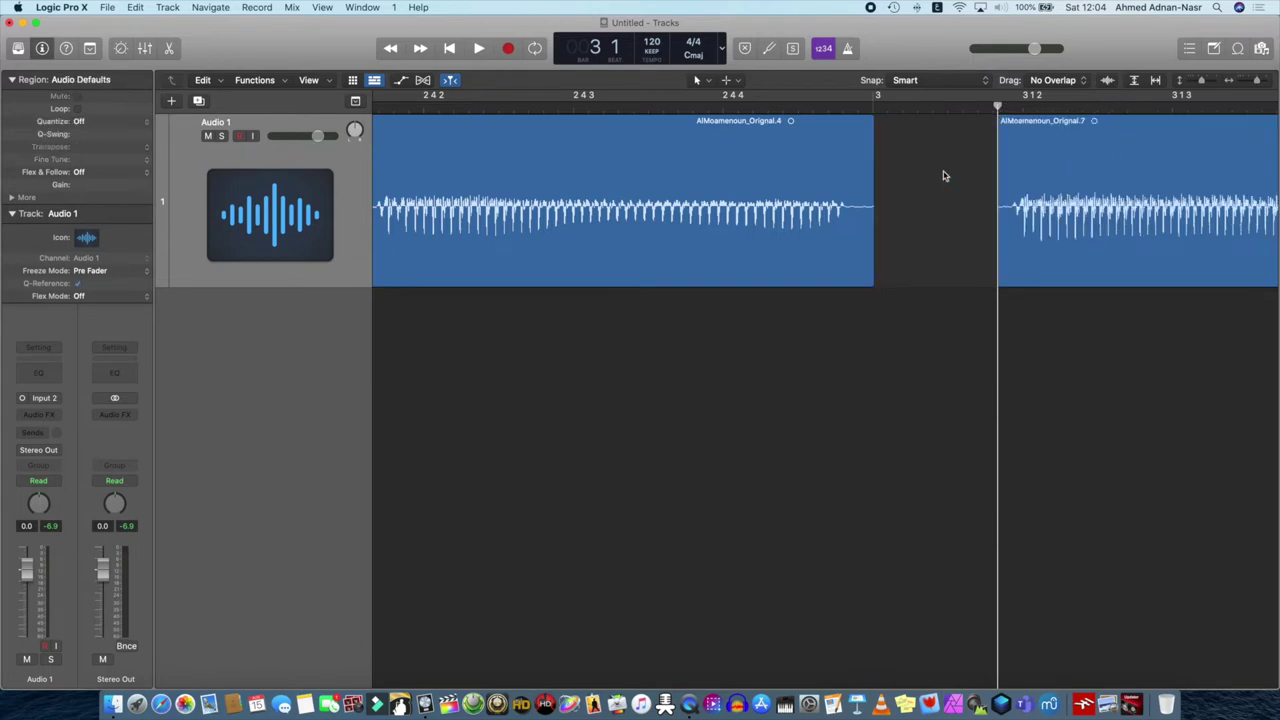
Split the remaining audio at both ends of the next noisy pause and delete the piece between the cuts
scroll(943, 176, right, 15)
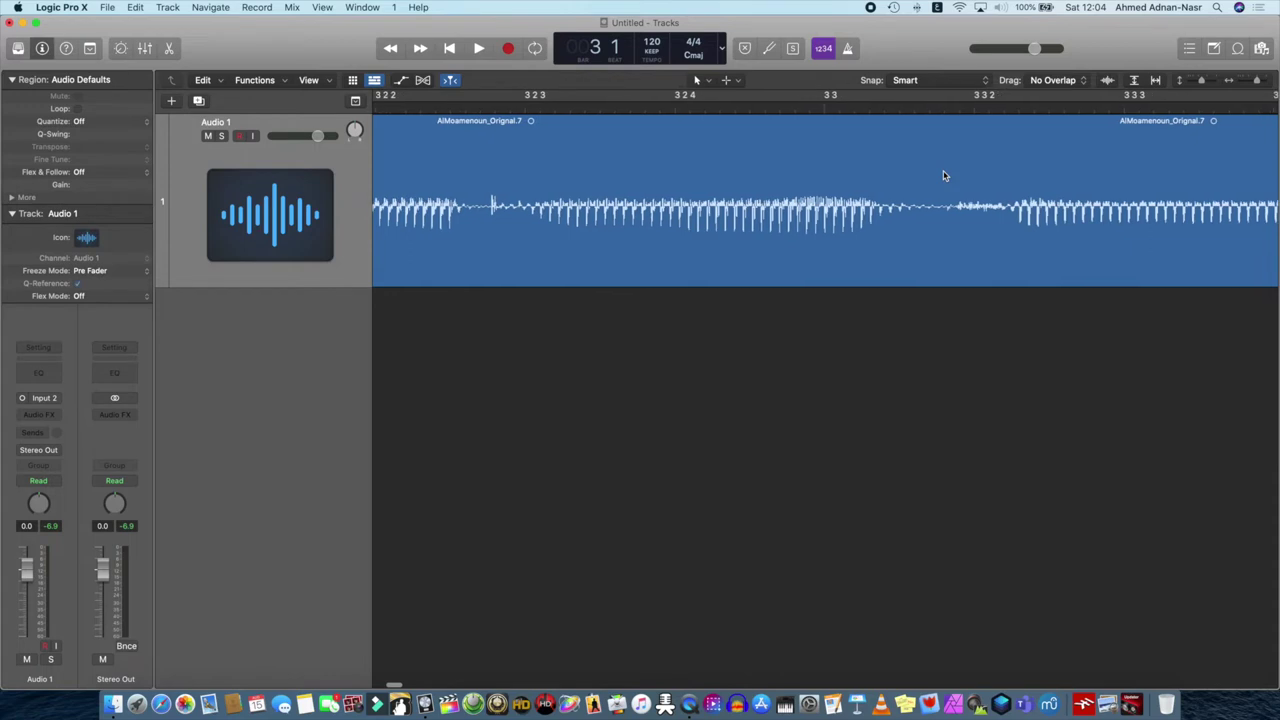
scroll(912, 174, right, 1)
key(super+Left)
key(super+Left)
key(super+Left)
key(super+Left)
key(super+Left)
key(super+Left)
drag(866, 106, 727, 107)
key(super+t)
drag(827, 107, 846, 107)
key(super+t)
click(774, 184)
key(Delete)
Locate the pause following the long phrase in bar 9 and place the playhead at its start near 9 3 2
scroll(774, 184, right, 20)
click(831, 107)
key(Left)
key(Right)
scroll(838, 200, right, 12)
scroll(838, 200, right, 1)
click(821, 107)
key(super+Right)
key(super+Right)
key(super+Right)
key(super+Right)
key(super+Right)
key(super+Right)
key(super+Right)
key(super+Right)
click(752, 107)
key(super+Left)
key(super+Left)
key(super+Left)
key(super+Left)
key(super+Left)
key(super+Left)
drag(955, 107, 749, 108)
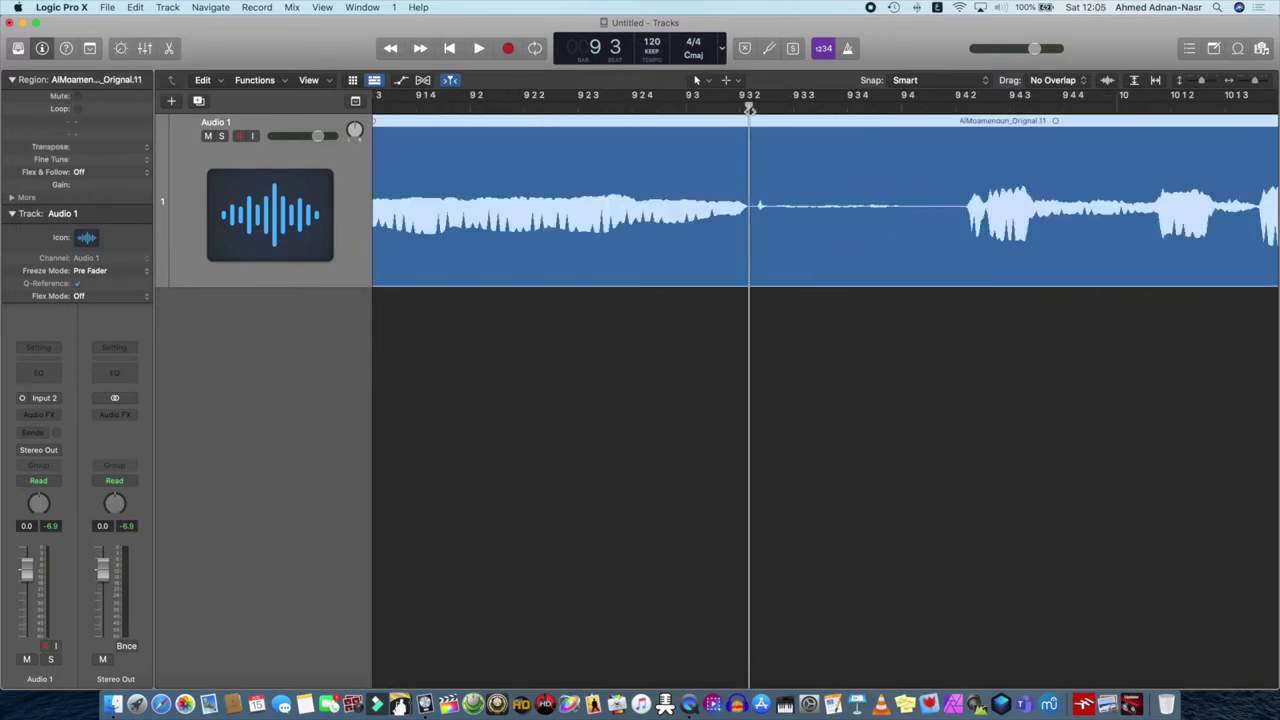
Split the region between 9 4 and 9 4 2, shortly before the next phrase begins
key(super+Right)
key(super+Right)
key(super+Right)
key(super+Right)
key(super+Right)
key(super+Right)
key(super+Right)
key(super+Right)
click(803, 107)
key(super+Left)
key(super+Left)
key(super+Left)
key(super+Left)
key(super+Left)
key(super+Left)
key(super+Left)
key(super+Left)
key(super+Left)
key(super+Left)
click(834, 107)
key(super+Right)
key(super+Right)
key(super+Right)
key(super+Right)
key(super+Right)
key(super+Right)
key(super+Right)
key(super+Right)
key(super+Left)
click(925, 108)
key(super+t)
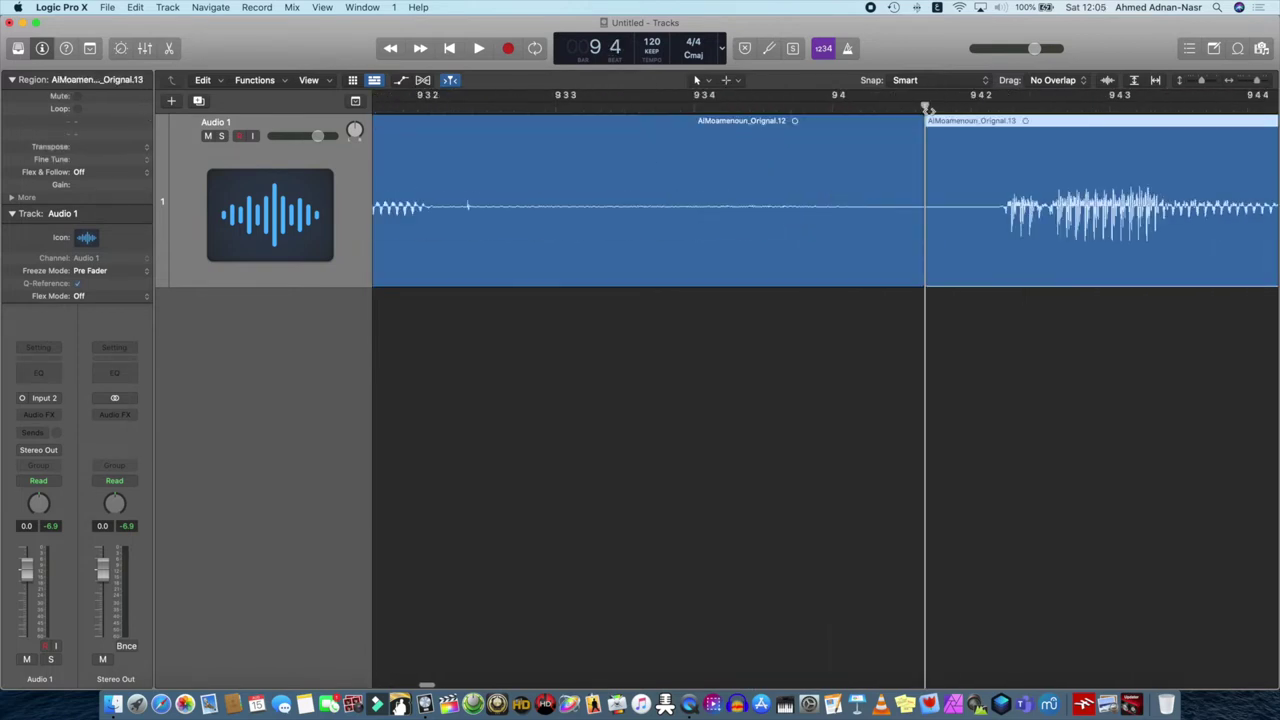
Split the region where the bar 9 phrase ends near 9 3 2 and delete the noisy piece before the next phrase
scroll(929, 109, left, 5)
click(596, 108)
key(super+Left)
key(super+Left)
key(super+Left)
key(super+Left)
key(super+Left)
key(super+Left)
click(603, 169)
key(super+Right)
key(super+Right)
key(super+Right)
key(super+Right)
key(super+Right)
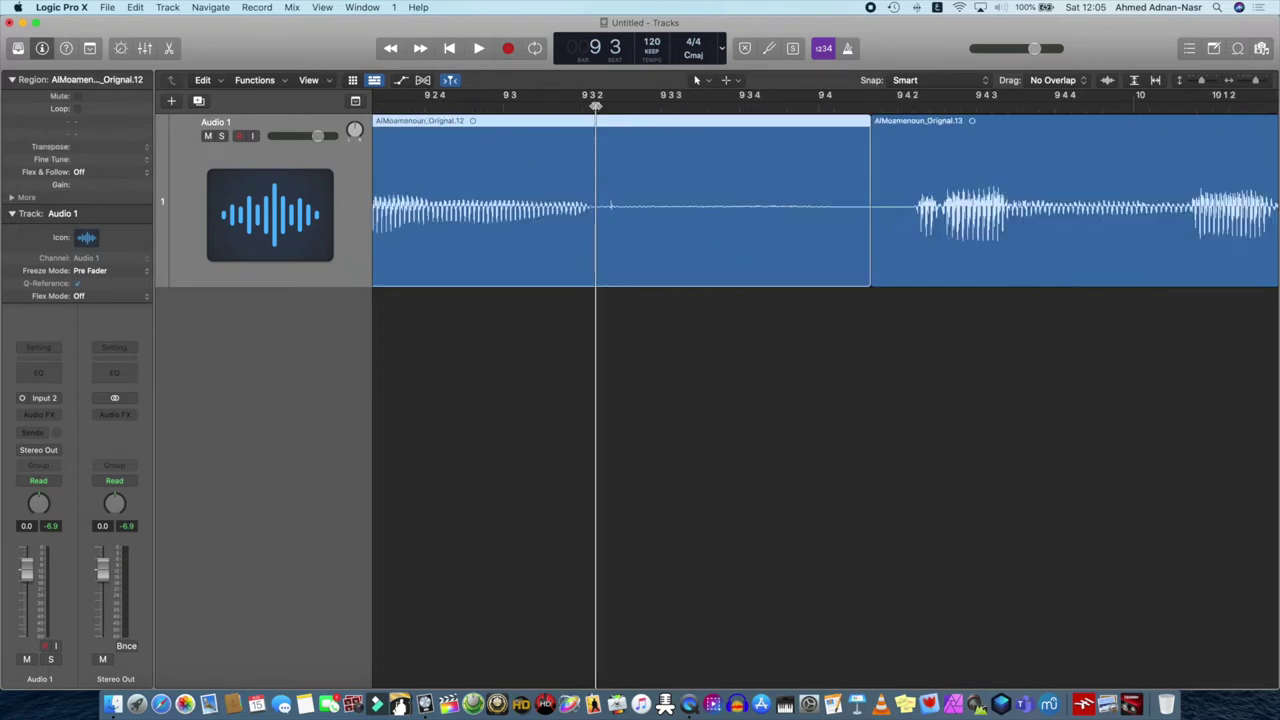
key(super+Right)
key(super+Right)
key(super+Right)
key(super+Right)
key(super+Right)
key(super+Right)
click(809, 108)
key(super+t)
key(super+Left)
key(super+Left)
key(super+Left)
key(super+Left)
key(super+Left)
key(super+Left)
key(super+Left)
key(super+Left)
key(Delete)
scroll(738, 141, right, 3)
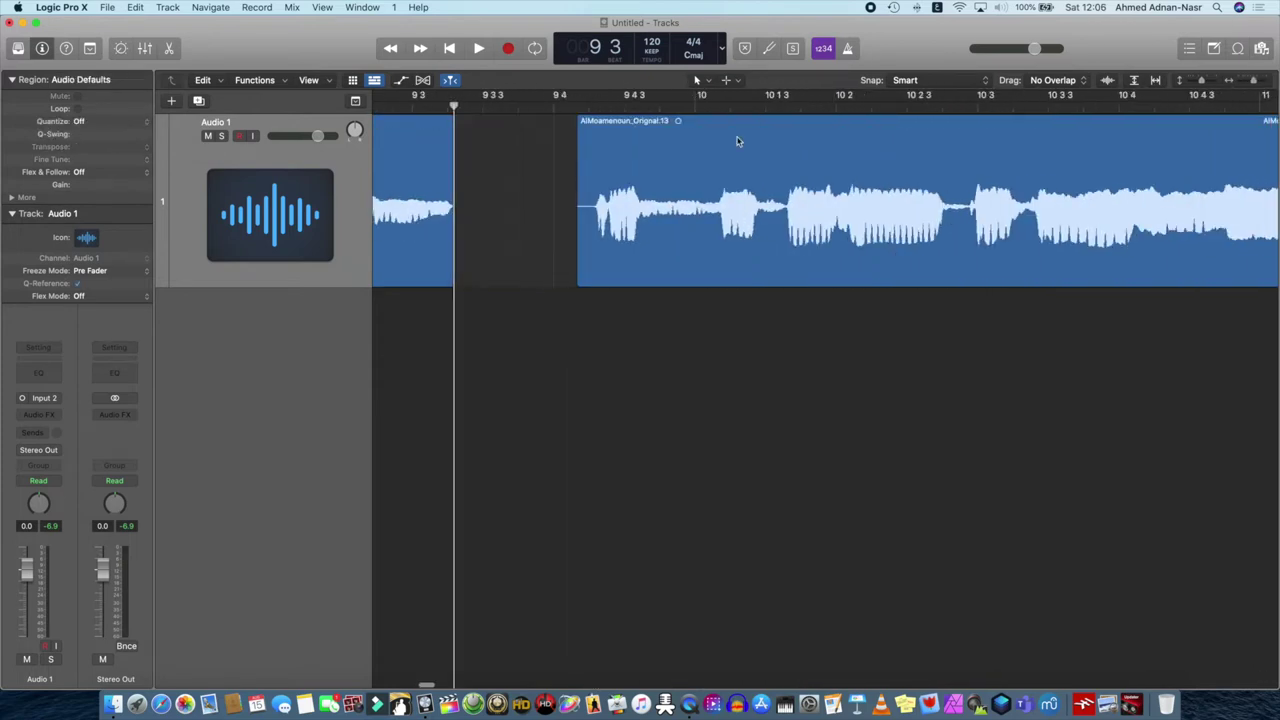
Play the audio after bar 10 and split the region at the next pause
click(916, 107)
key(space)
scroll(916, 112, right, 10)
key(space)
click(880, 107)
click(880, 131)
key(super+t)
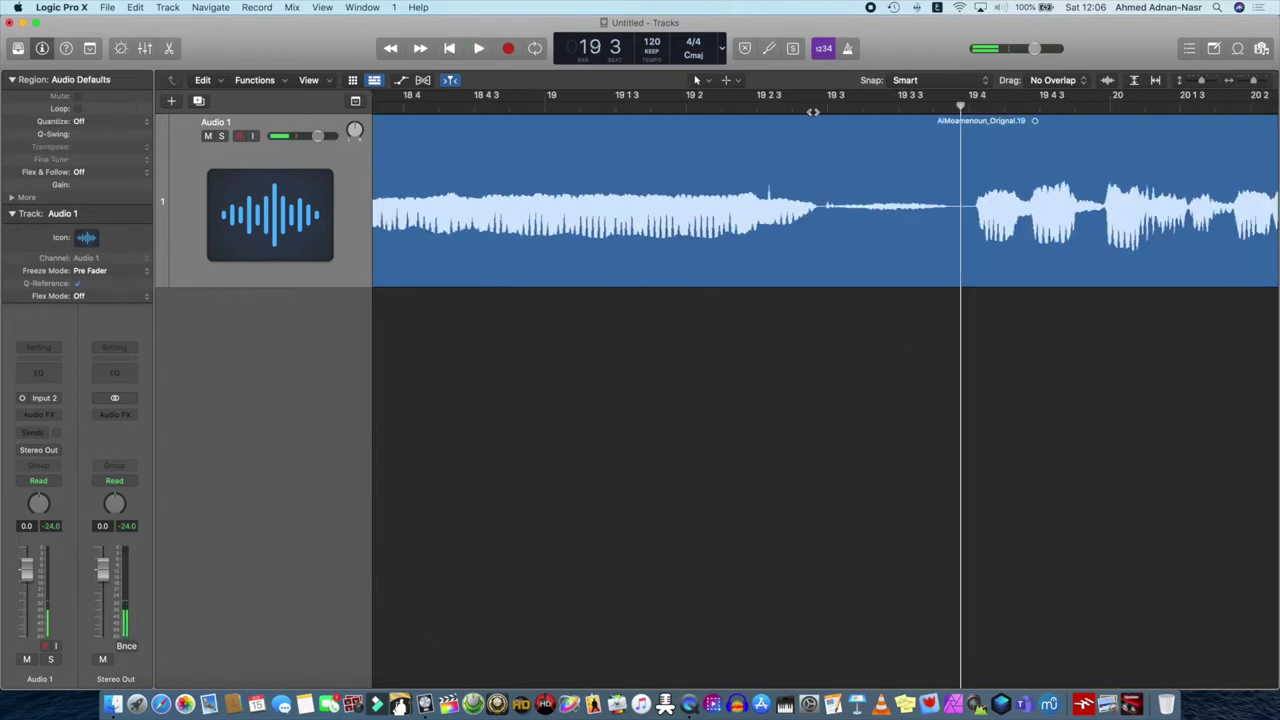
Listen to the pause in bar 19 and place the playhead where the phrase ends, between 19 2 3 and 19 3
click(810, 108)
key(space)
key(space)
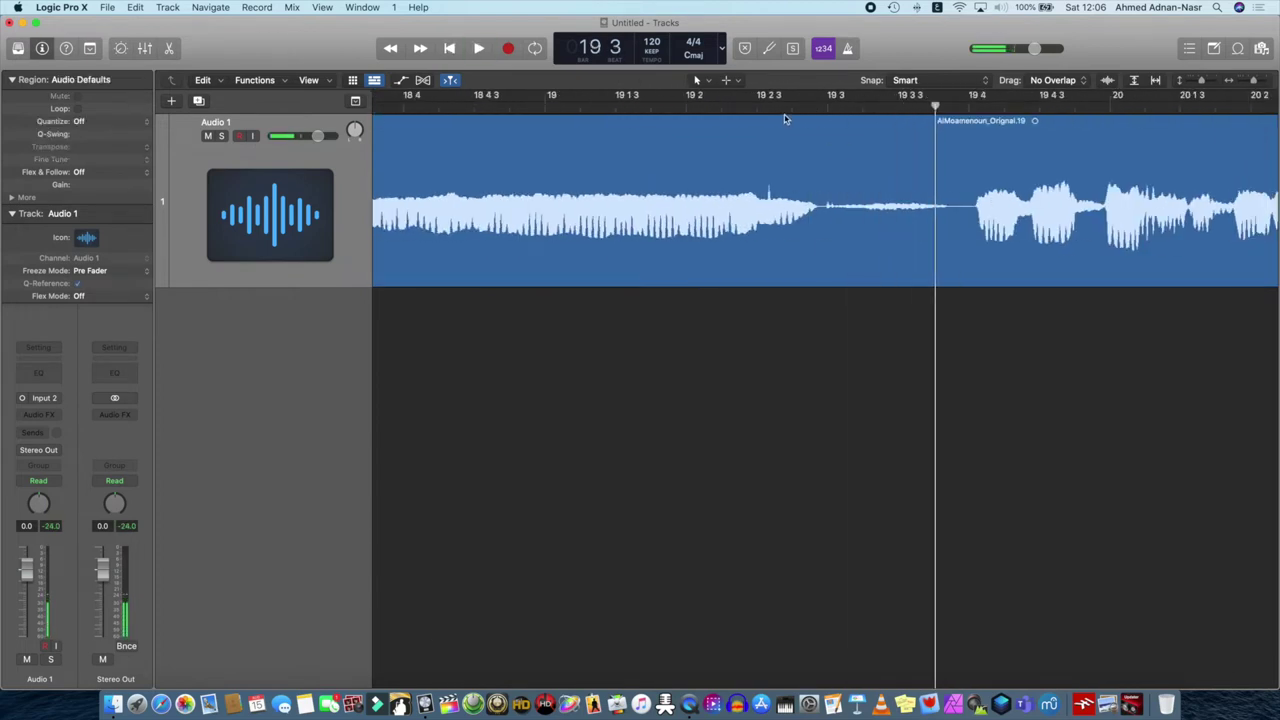
click(785, 118)
click(785, 108)
key(space)
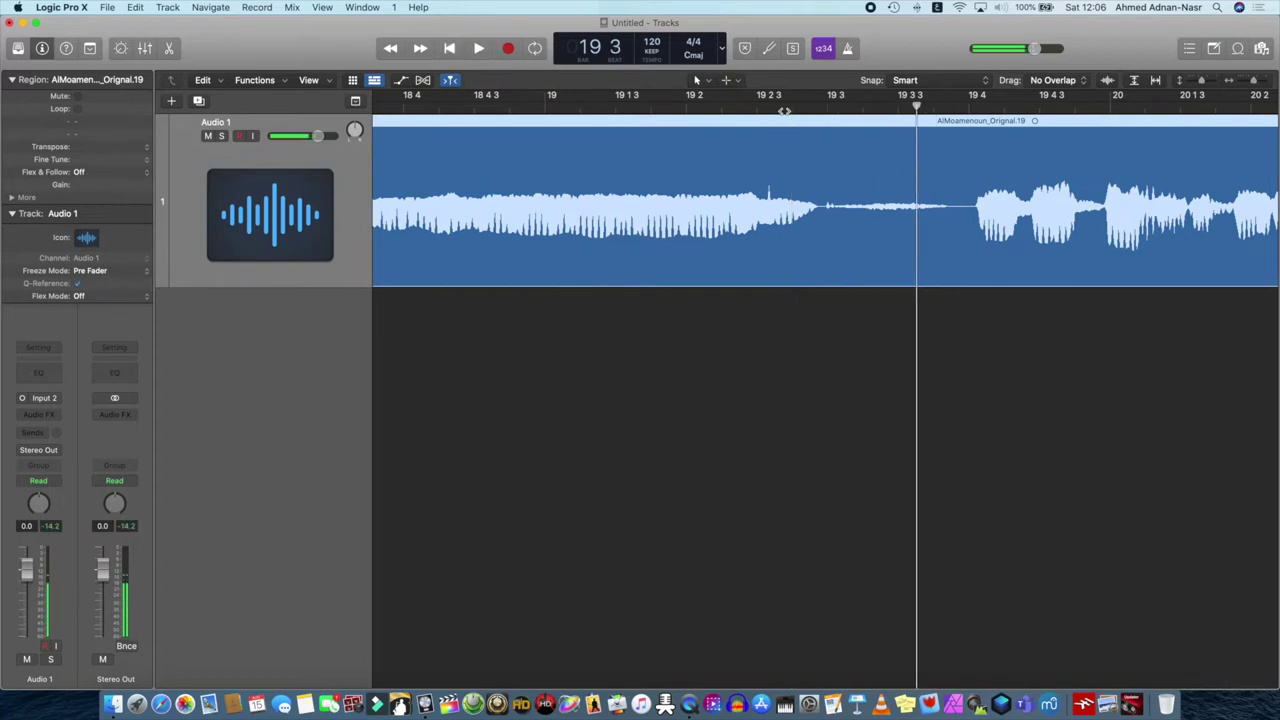
click(814, 107)
scroll(837, 157, up, 3)
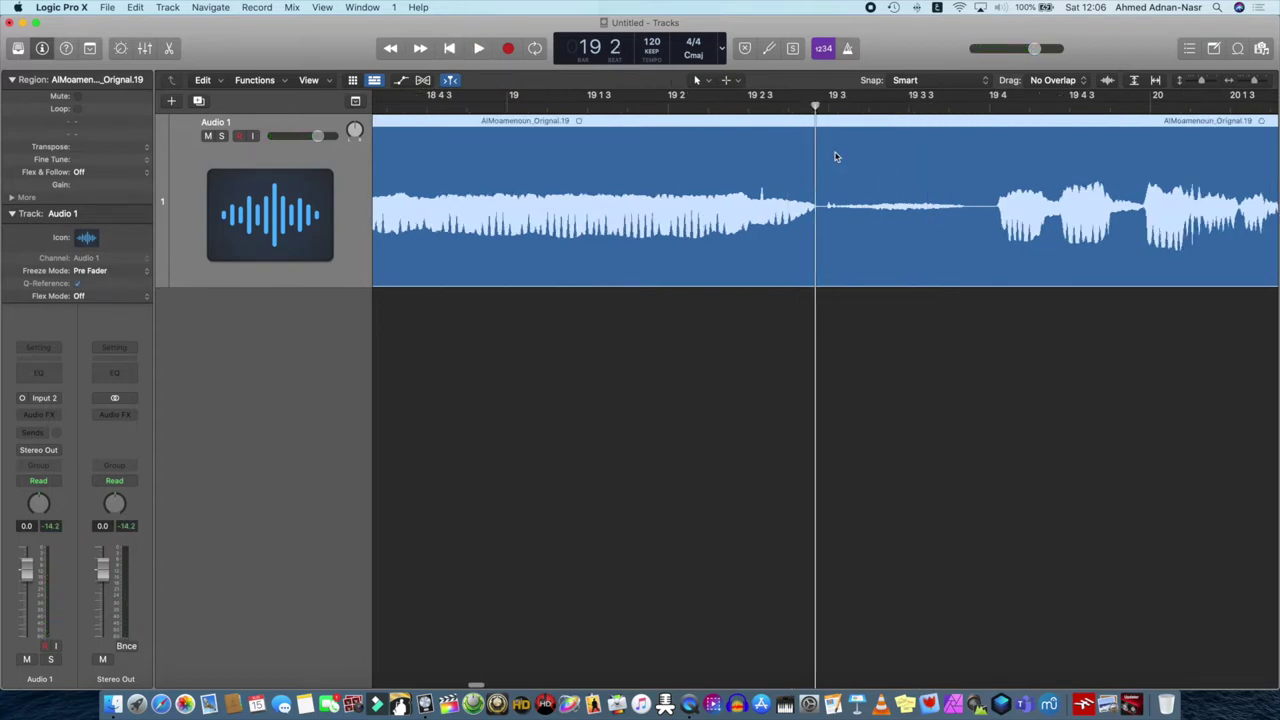
Split the region just before 19 3 and again shortly after 19 4, and delete the noisy piece between the cuts
click(825, 107)
key(super+t)
click(1033, 108)
key(super+t)
key(Delete)
Play on through bar 21, split the region at both ends of the next pause and delete the noisy piece
scroll(1034, 150, right, 10)
key(space)
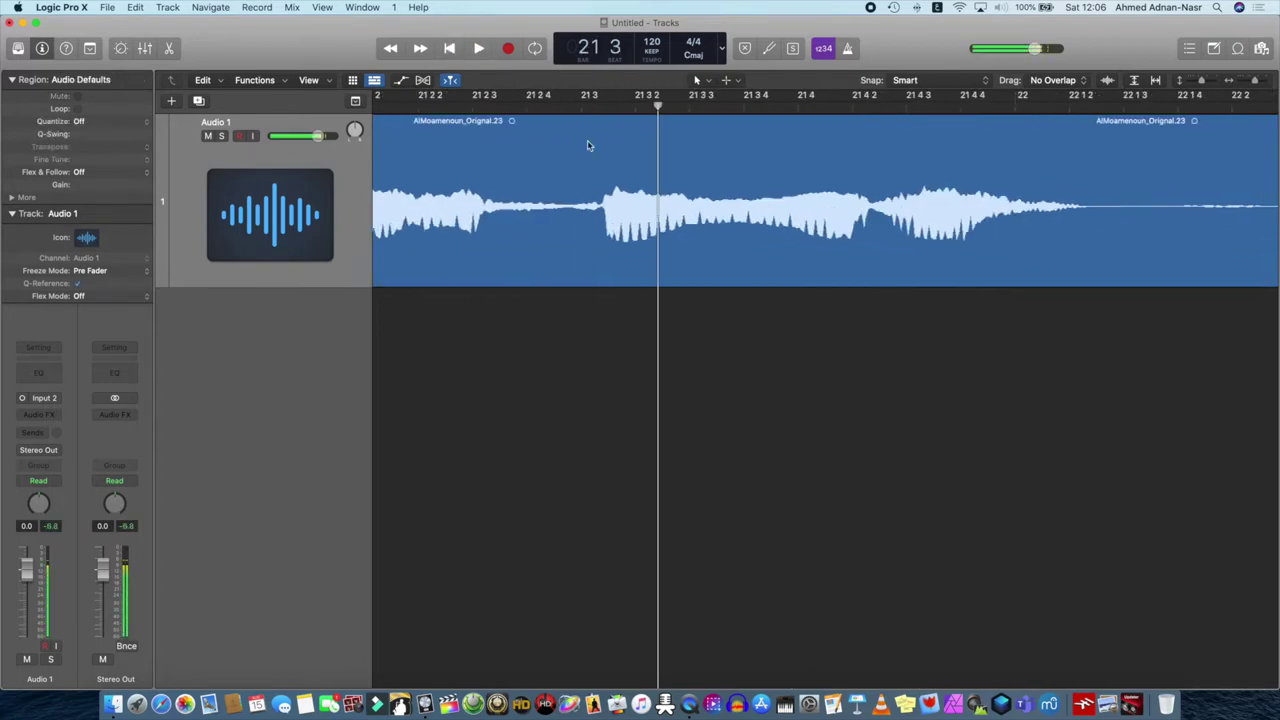
key(space)
click(732, 108)
key(super+t)
click(922, 108)
key(super+t)
click(871, 181)
key(Delete)
Split the region at the pause in bar 25, near 25 1 4 and before 25 2 4, and delete the piece between
scroll(871, 183, right, 10)
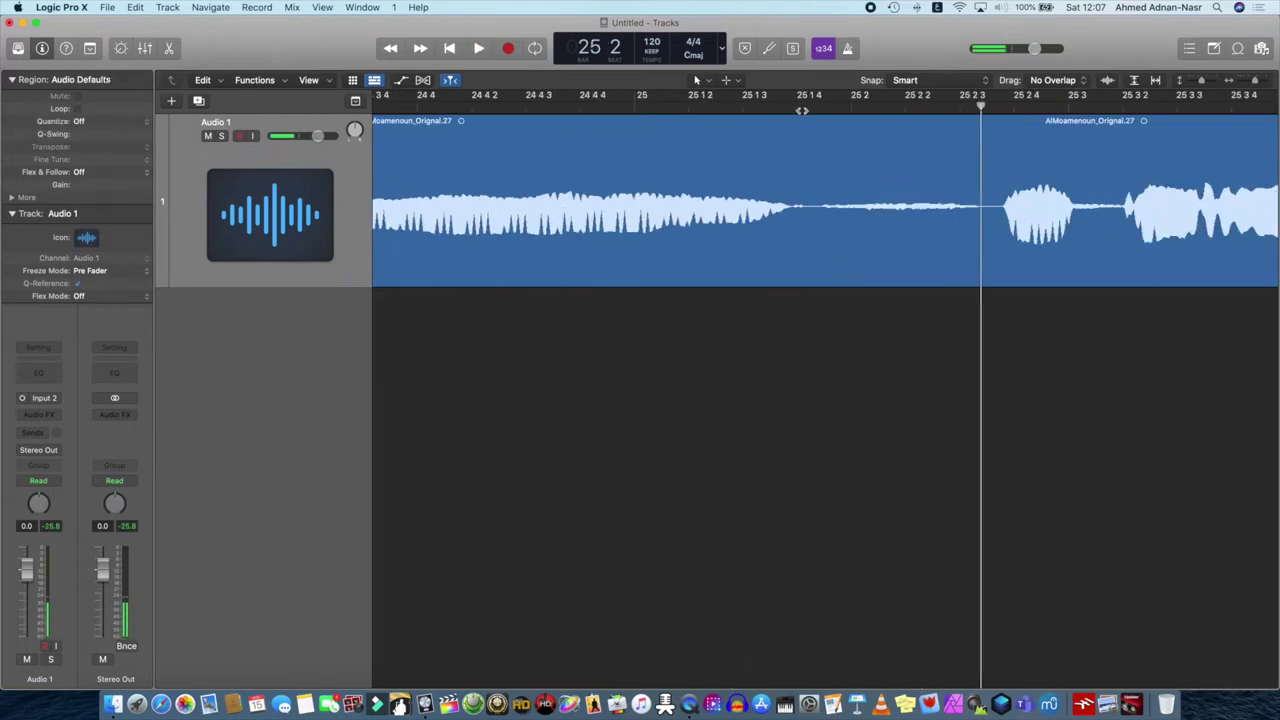
click(797, 108)
key(super+t)
click(996, 108)
key(super+t)
click(906, 176)
key(Delete)
Split the region at 29 3 and shortly before 29 4 3, and delete the noisy piece between the phrases
scroll(908, 177, right, 15)
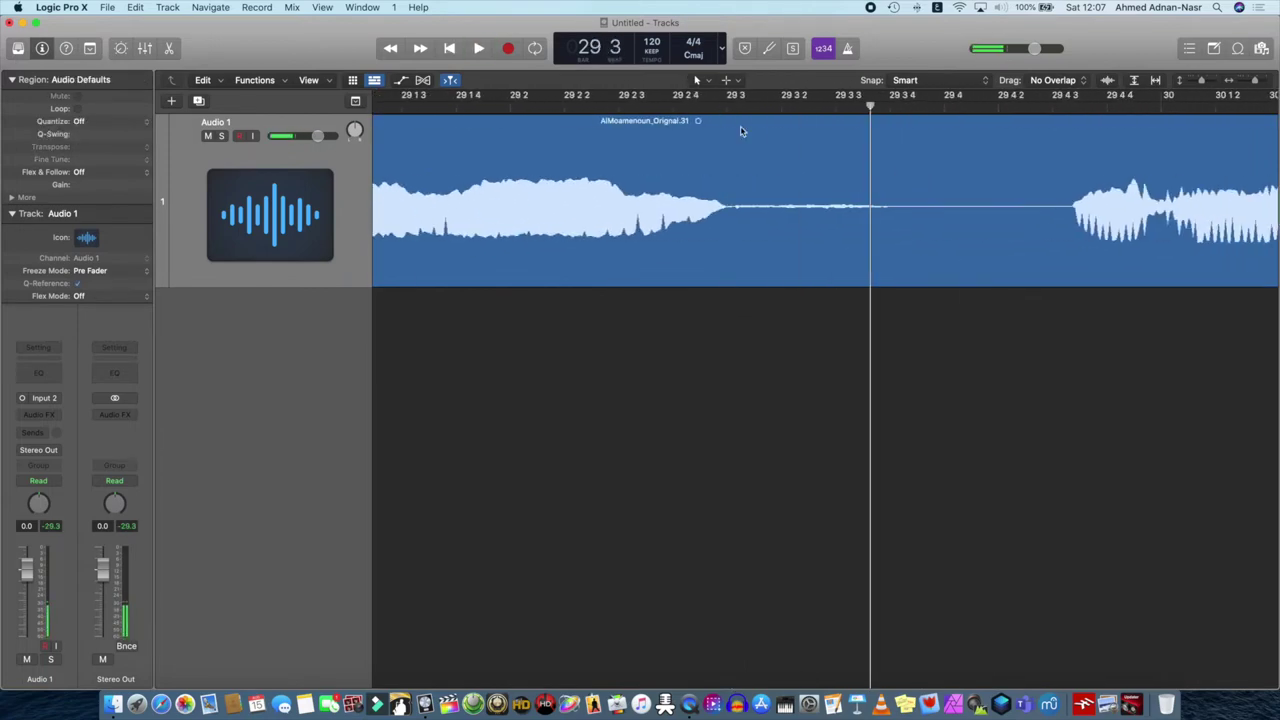
click(727, 108)
click(729, 134)
key(super+t)
click(1035, 108)
key(super+t)
click(977, 152)
key(Delete)
Play up to the pause in bar 33, split the region near 33 1 2 and 33 1 4, and delete the piece between
scroll(977, 152, right, 15)
click(654, 108)
key(space)
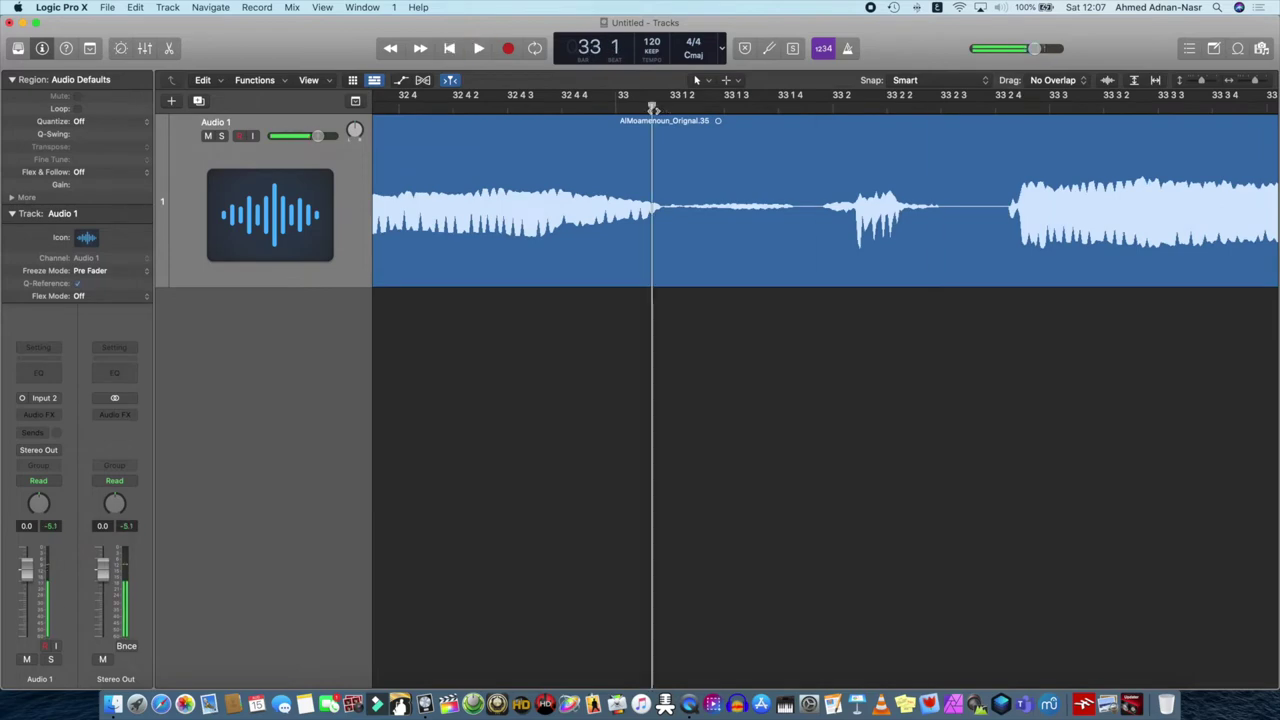
click(670, 108)
key(super+t)
click(805, 108)
key(super+t)
click(741, 152)
key(Delete)
Play past the bar 33 cut, split the region at both ends of the pause in bar 38 and delete the noisy piece
scroll(760, 150, right, 10)
key(space)
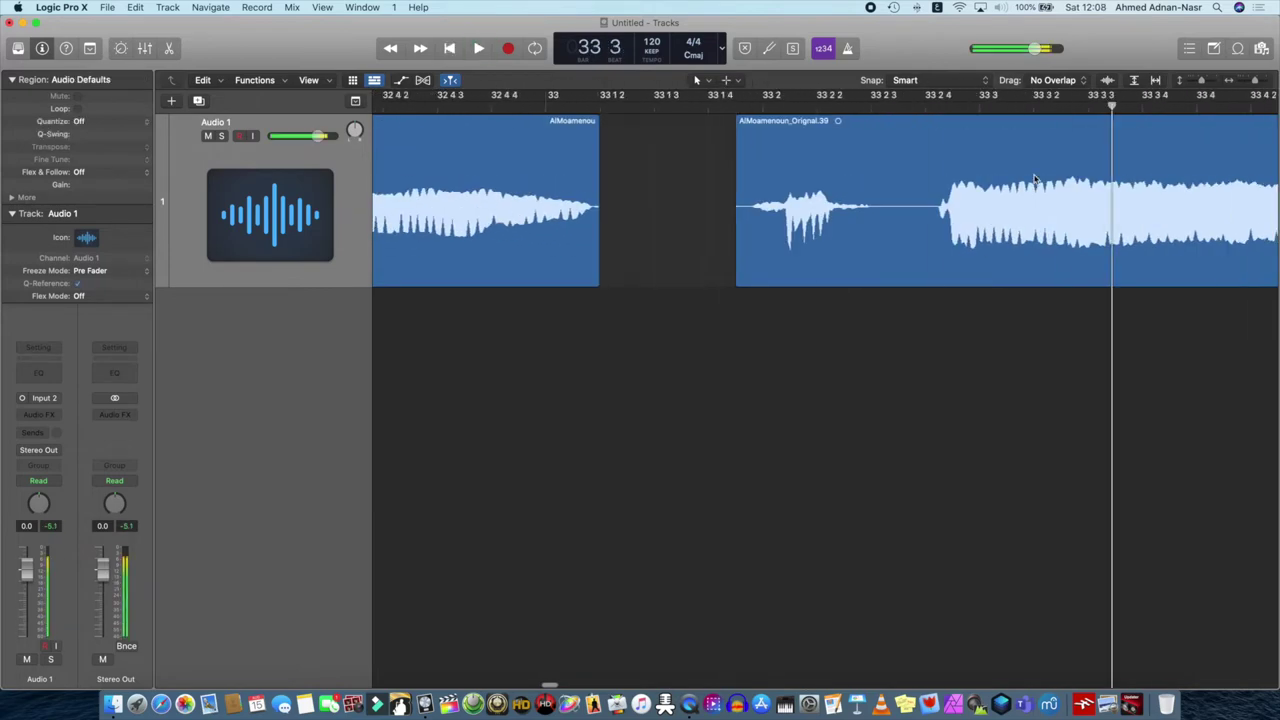
key(space)
scroll(1034, 177, right, 15)
click(678, 108)
click(679, 132)
key(super+t)
click(966, 108)
key(super+t)
click(889, 159)
key(Delete)
Locate the next pause near the end of bar 44 and split the region at its start, just before 44 4 3
scroll(889, 160, right, 15)
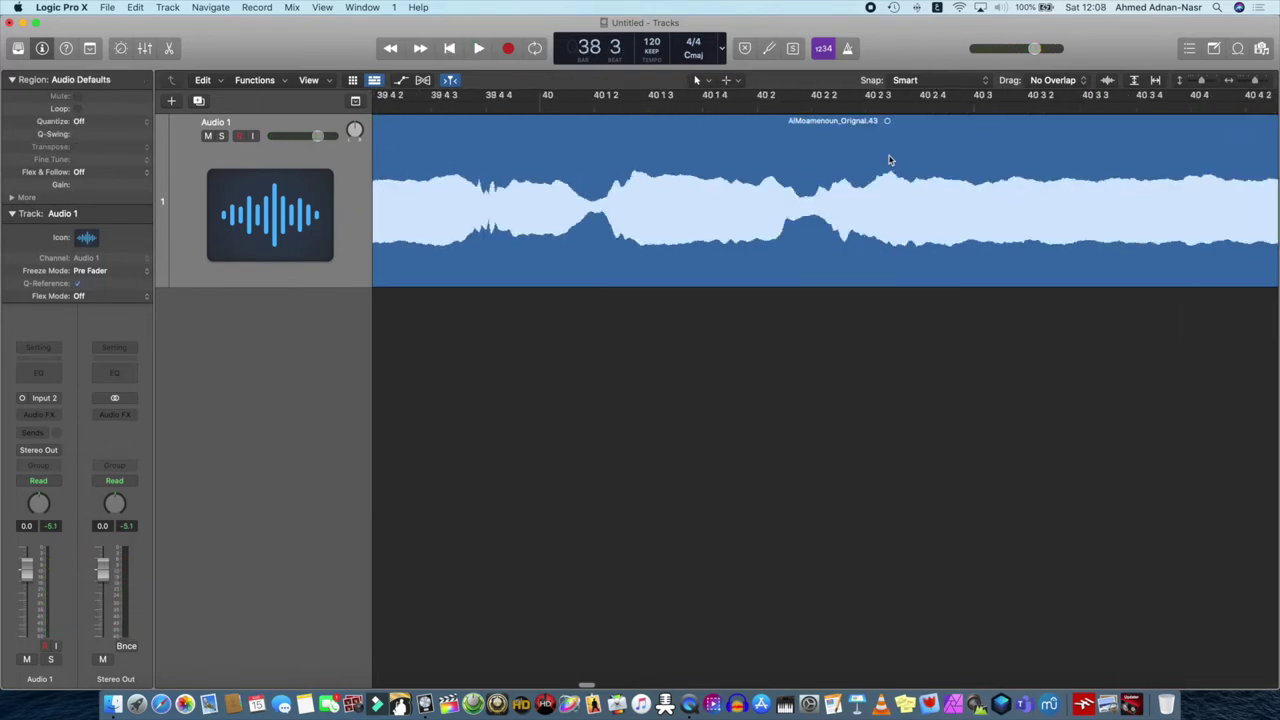
click(611, 107)
scroll(612, 106, up, 10)
click(541, 107)
scroll(541, 107, down, 10)
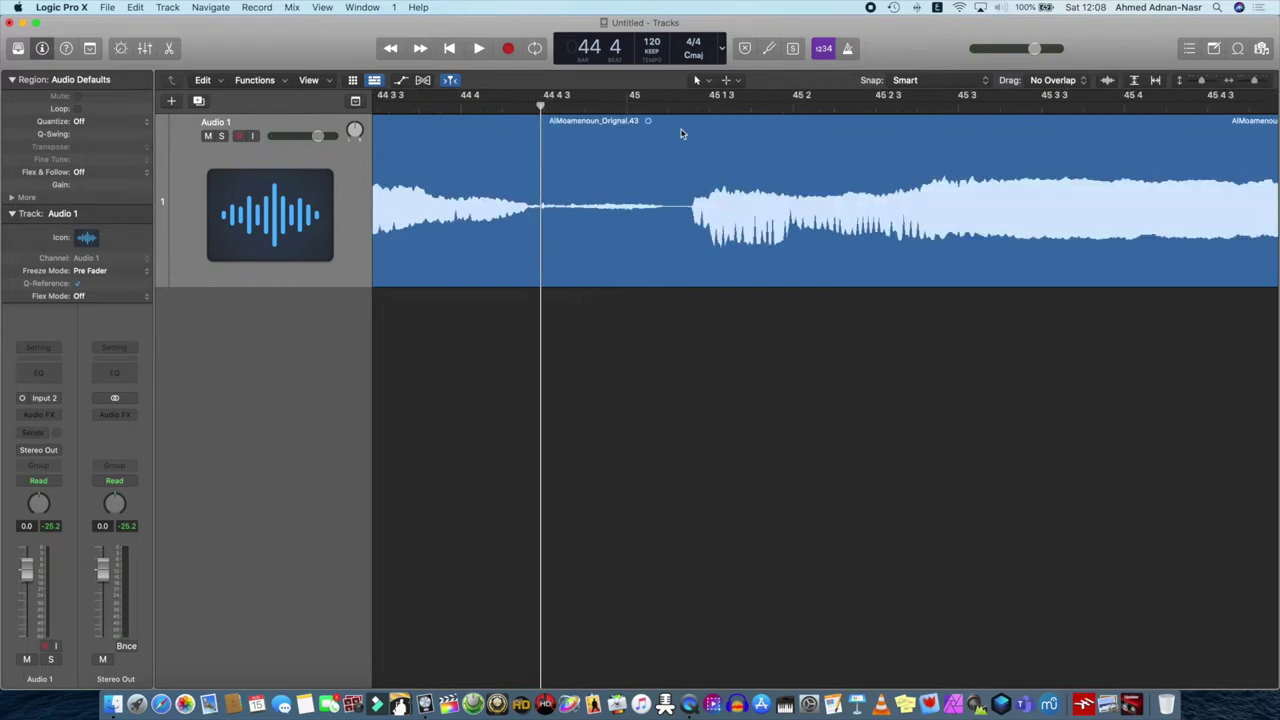
click(541, 121)
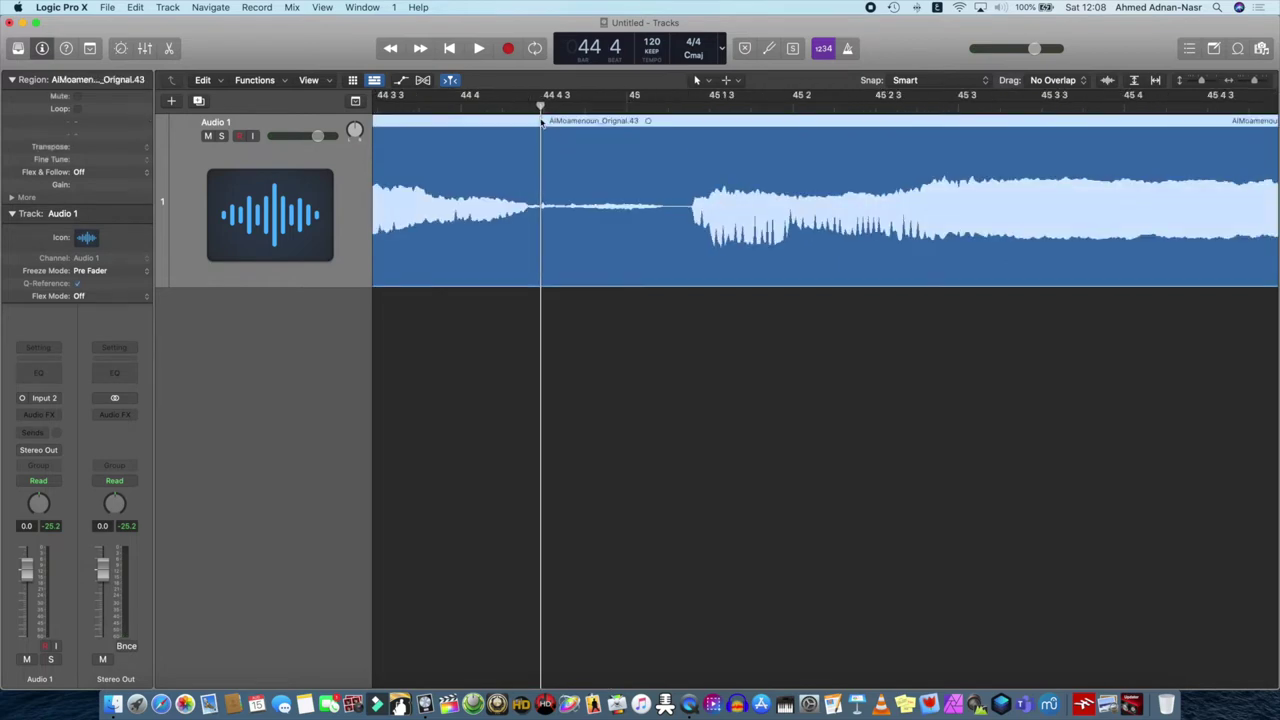
key(super+t)
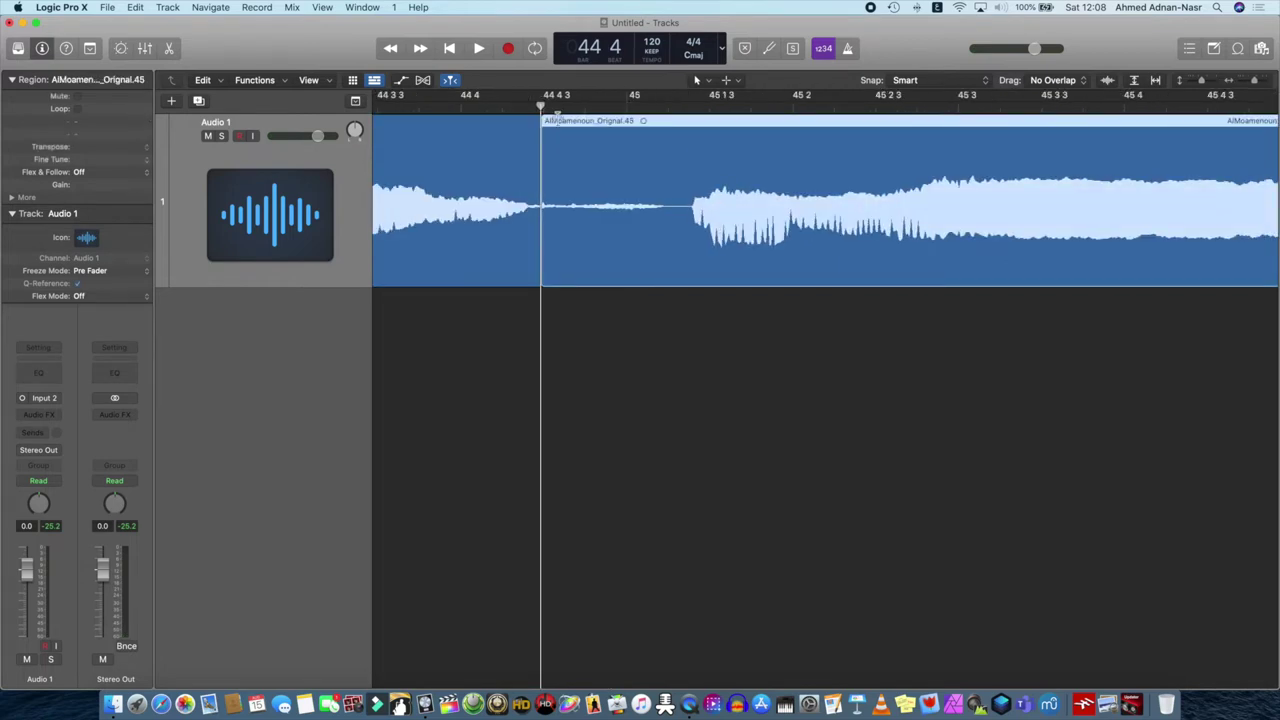
Split the region shortly after bar 45 starts, before the next phrase, and delete the noisy piece ahead of the cut
click(667, 108)
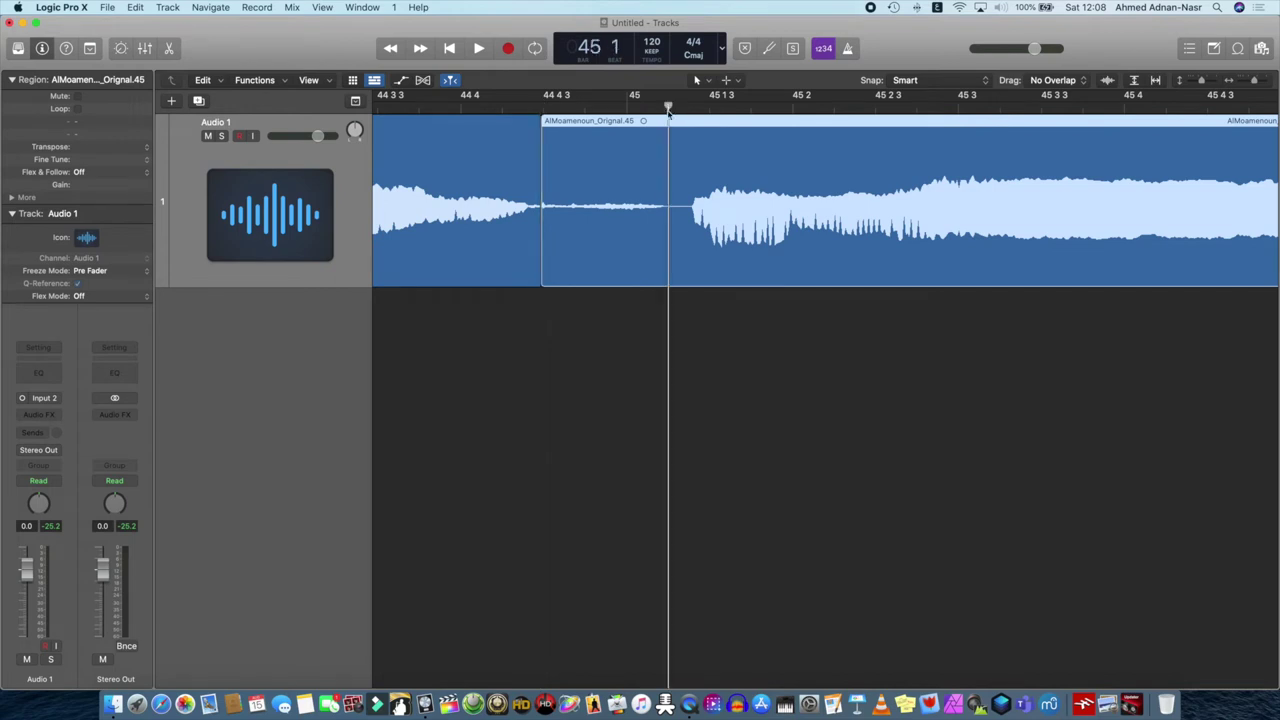
click(610, 182)
key(Delete)
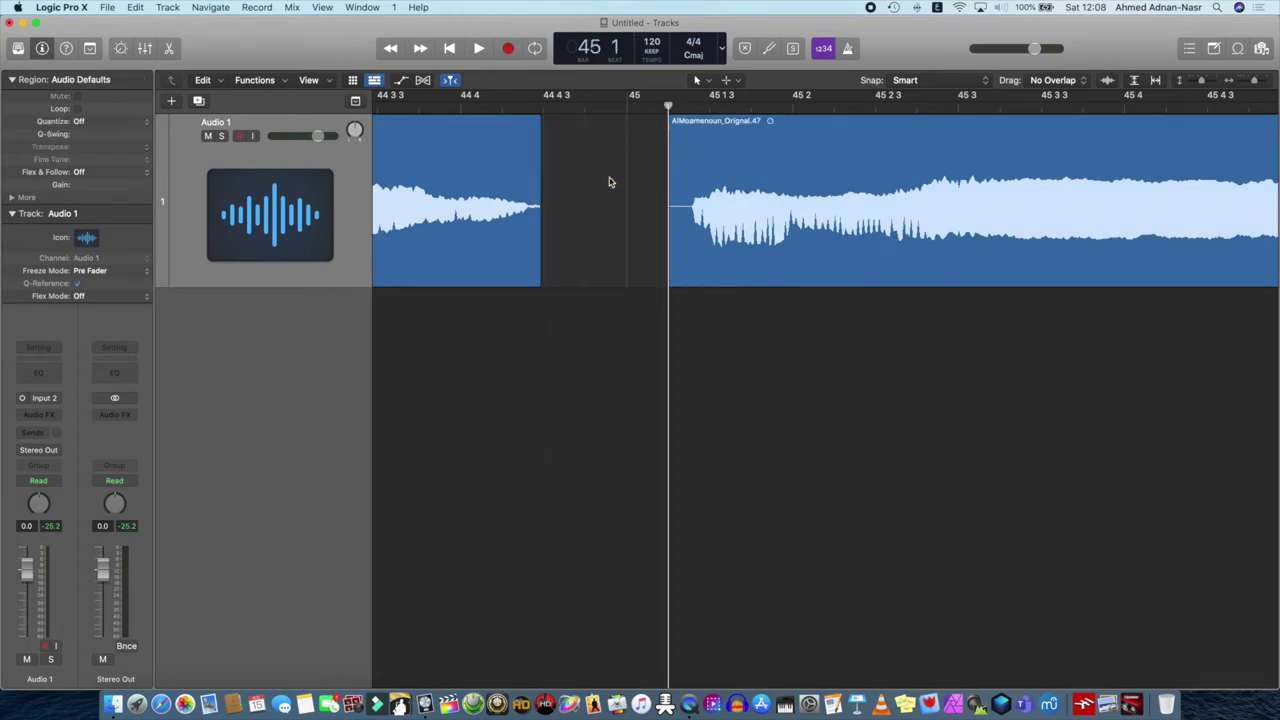
Play through the audio after bar 45 to locate the next pause and place the playhead at its start
scroll(610, 182, right, 15)
scroll(610, 182, right, 10)
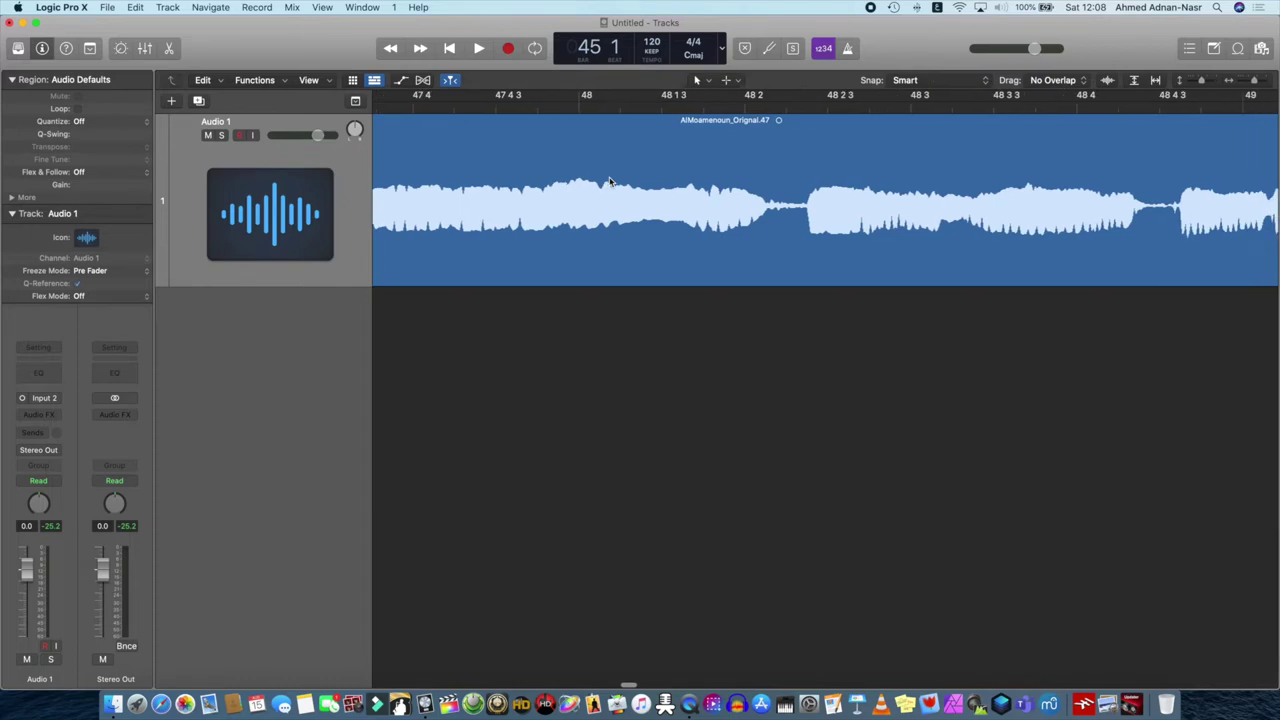
scroll(866, 209, left, 10)
key(space)
key(space)
scroll(866, 209, right, 10)
click(640, 110)
key(space)
click(691, 110)
click(691, 110)
Split the region at the start and end of the located pause and delete the noisy piece between the cuts
click(784, 238)
key(super+t)
click(903, 109)
key(super+t)
key(Delete)
Move on to the following pause, split the region at both of its ends and delete the noisy piece
scroll(834, 166, right, 20)
click(956, 107)
click(1030, 160)
key(super+t)
click(1067, 107)
key(super+t)
click(1017, 197)
key(Delete)
Play the audio after bar 104 to locate the pause in bar 105
scroll(1039, 247, right, 20)
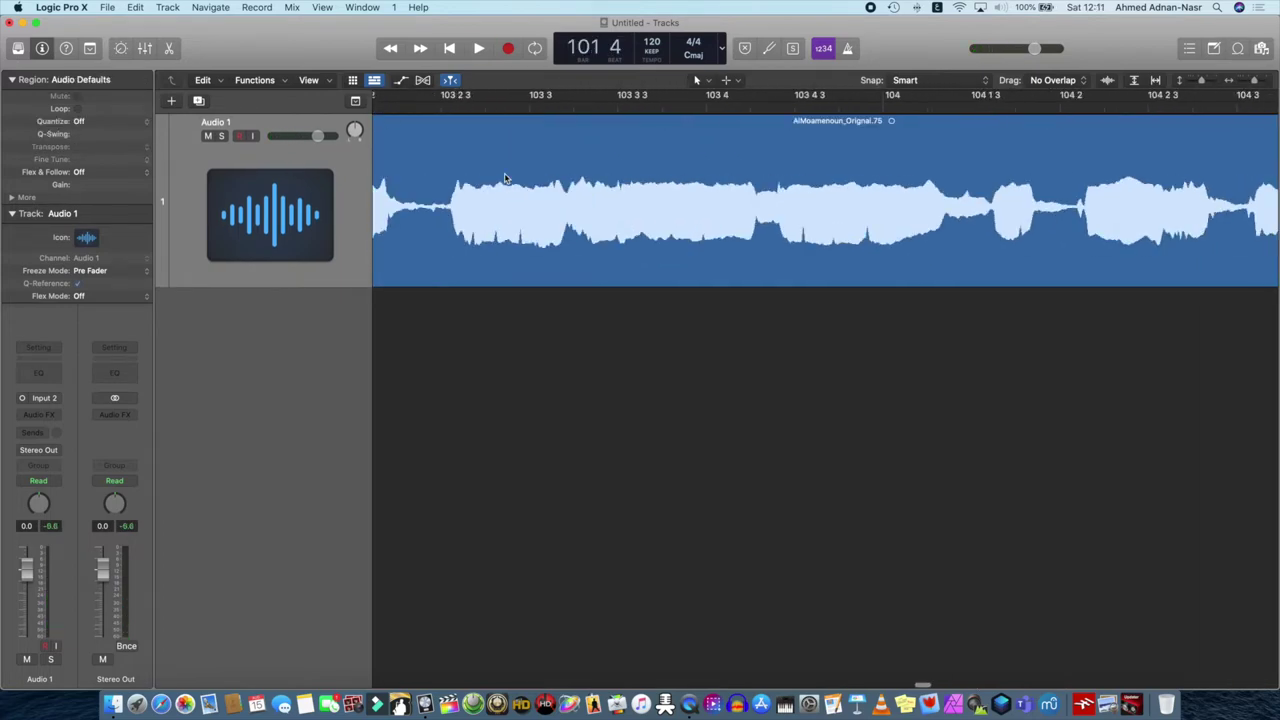
scroll(508, 177, right, 20)
click(754, 107)
key(space)
scroll(700, 140, right, 4)
key(space)
Split the region shortly after bar 105 starts and shortly after 105 2, and delete the noisy piece between the cuts
click(636, 108)
click(640, 150)
key(super+t)
click(826, 108)
key(super+t)
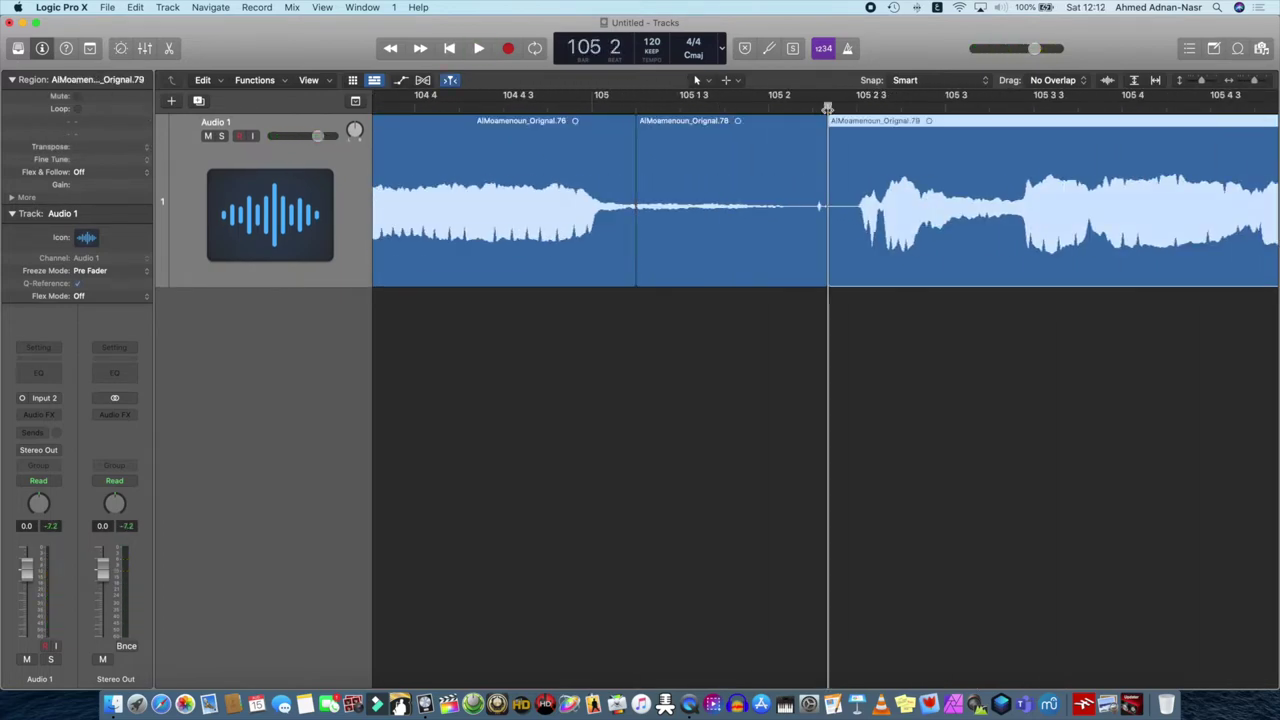
click(783, 163)
key(Delete)
Play through the audio after the bar 105 cut to find the next pause between phrases
scroll(783, 163, right, 20)
click(842, 109)
key(space)
scroll(842, 120, right, 10)
click(842, 109)
key(space)
scroll(842, 109, right, 20)
scroll(809, 108, right, 8)
key(space)
Split the region at the start of the found pause and place the playhead at the pause's end
click(790, 108)
click(789, 122)
key(super+t)
click(894, 108)
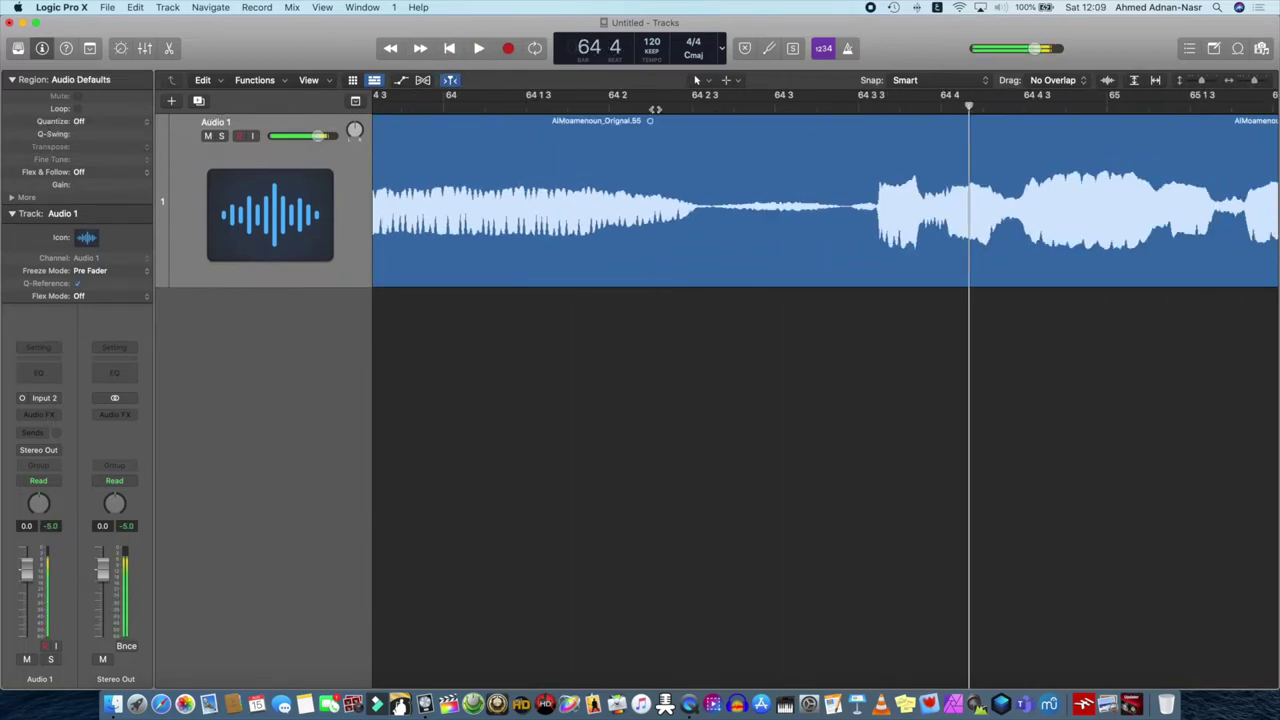
Split the region in bar 64 just after 64 2 3 and before 64 3 3, and delete the noisy piece between the cuts
click(718, 108)
click(716, 122)
key(super+t)
click(844, 108)
key(super+t)
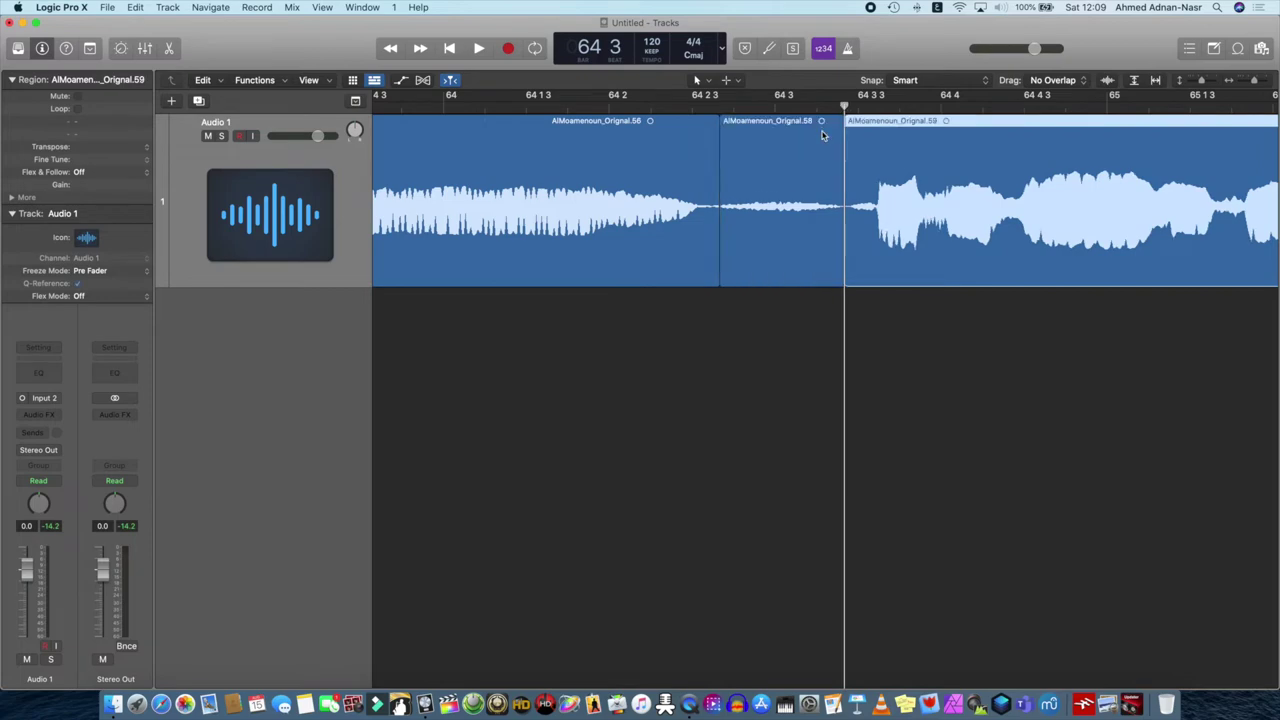
click(821, 134)
key(Delete)
scroll(790, 175, right, 20)
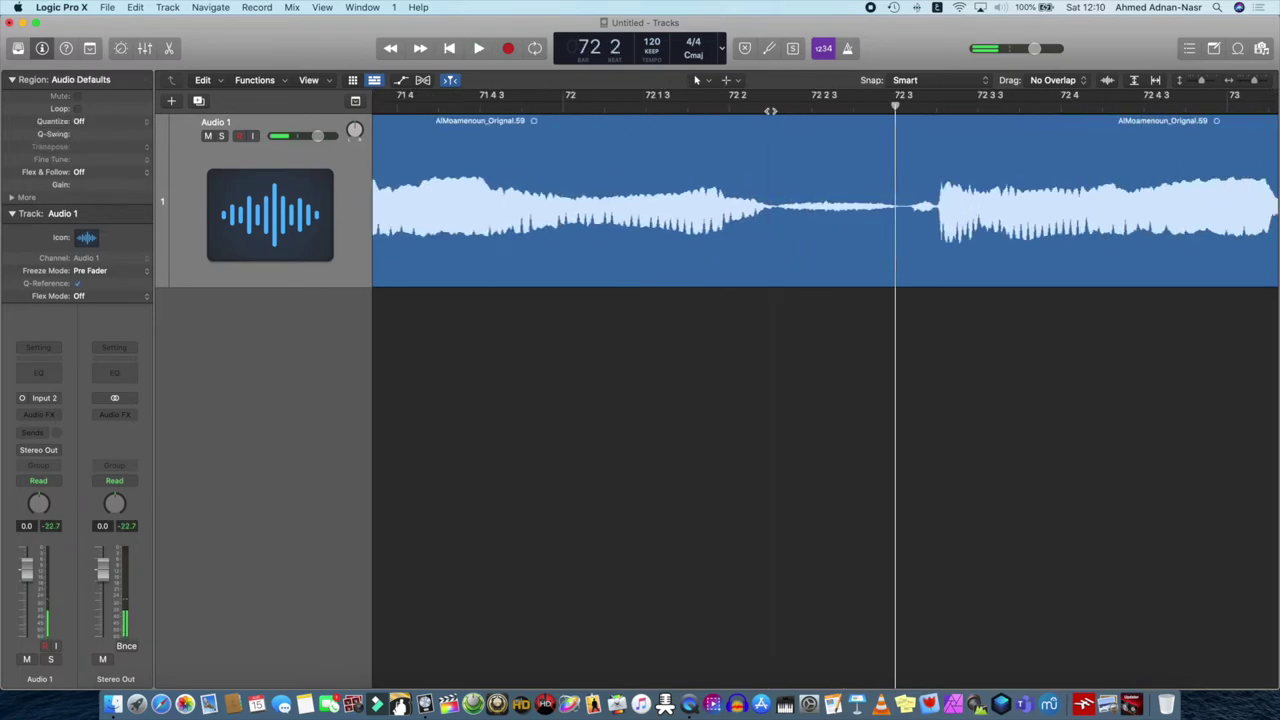
Split the region between 72 2 and 72 2 3 and at 72 3, and delete the noisy piece between the cuts
click(772, 120)
key(super+t)
click(840, 134)
key(Delete)
Split the region at both ends of the next pause after the bar 72 cut and delete the noisy piece
scroll(860, 180, right, 20)
click(914, 108)
click(914, 122)
key(super+t)
click(1120, 108)
click(1072, 138)
key(Delete)
scroll(1066, 163, right, 20)
Play through several spots in the following audio to find the next noisy pause
click(1045, 107)
key(space)
scroll(826, 110, right, 20)
click(790, 106)
key(space)
scroll(743, 163, right, 20)
click(798, 106)
key(space)
click(515, 106)
key(space)
Split the region at the start of the noisy pause just found
key(super+Right)
key(super+Right)
key(super+Right)
key(super+Right)
key(super+Right)
key(super+Left)
key(super+Left)
key(super+Left)
key(super+Left)
key(super+Left)
click(838, 172)
key(super+t)
Split the region again at the end of this pause and delete the noisy piece between the cuts
click(851, 107)
key(super+Right)
key(super+Right)
key(super+t)
key(super+Left)
key(super+Left)
key(super+Left)
key(super+Left)
key(super+Left)
click(874, 172)
key(Delete)
Play the audio leading up to bar 122 and inspect the waveform up close to locate the next pause
scroll(877, 177, right, 20)
click(580, 107)
key(space)
key(space)
key(super+Right)
key(super+Right)
key(super+Right)
key(super+Right)
click(447, 107)
click(551, 107)
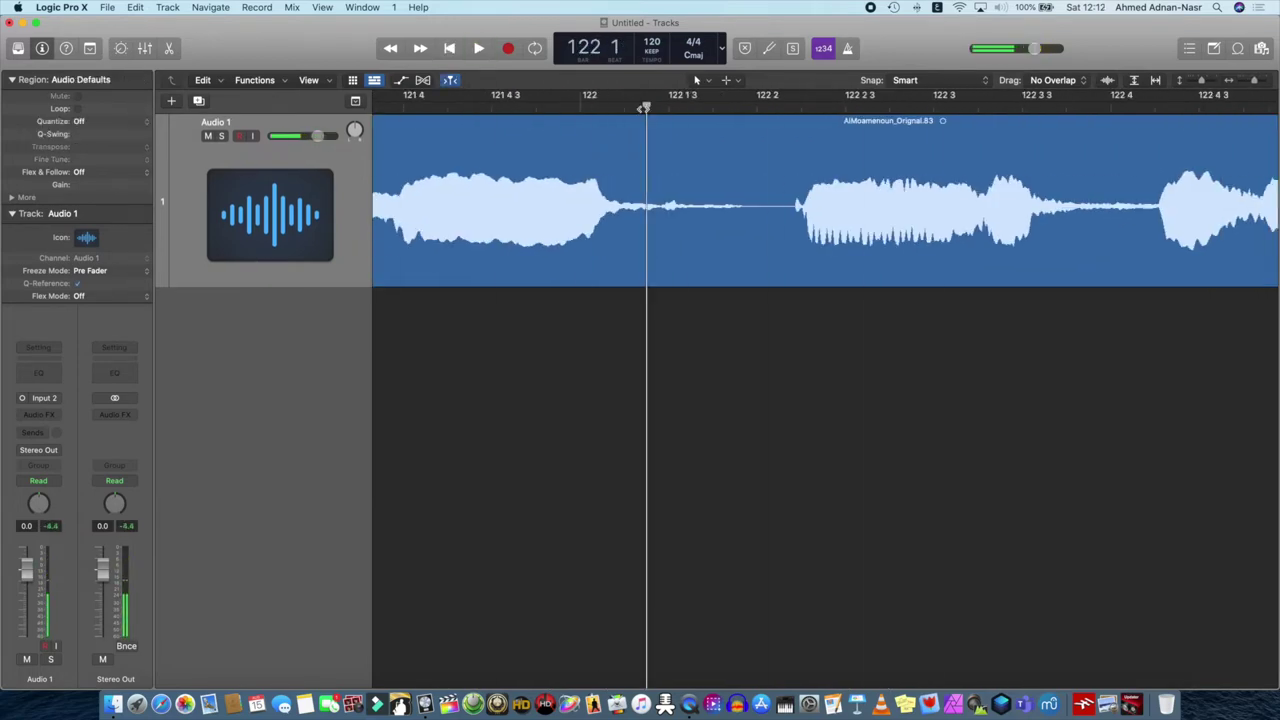
Split the region shortly before 122 1 3 and at 122 2, and delete the noisy piece between the cuts
click(654, 107)
click(657, 129)
key(super+t)
click(757, 107)
key(super+t)
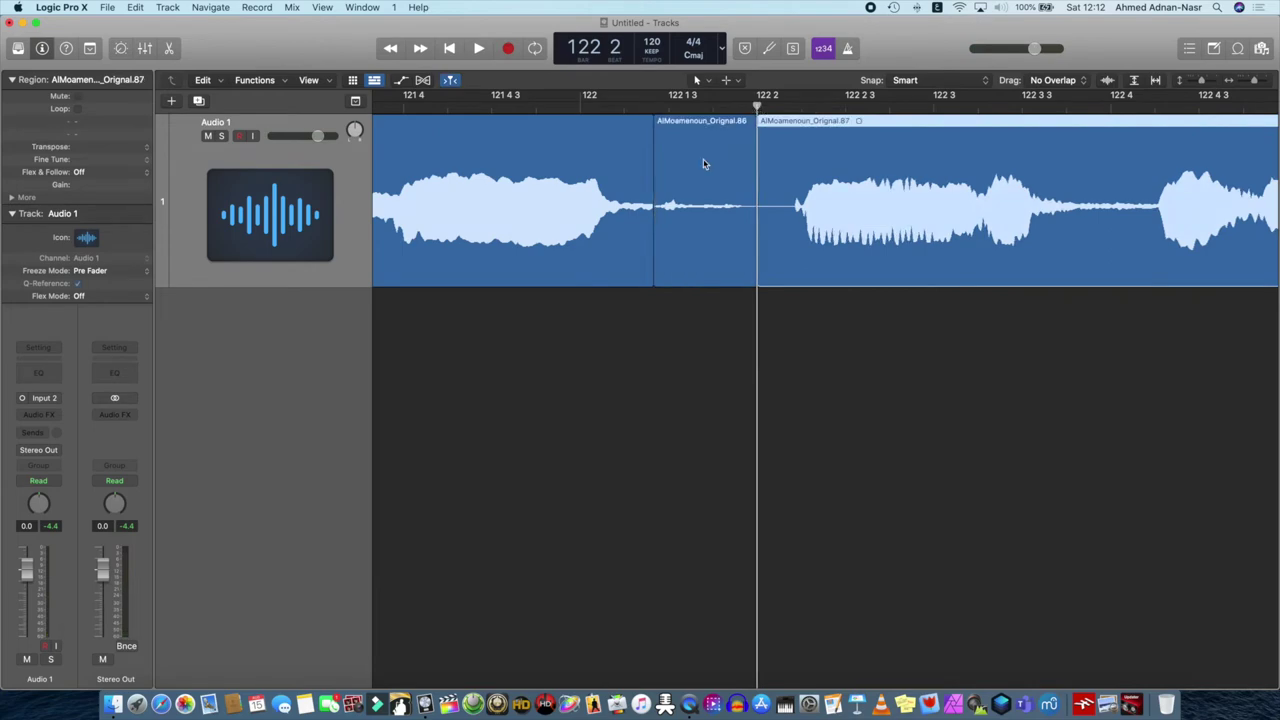
click(706, 163)
key(Delete)
Split the region shortly before 125 4 3 and again between 126 and 126 1 3, and delete the noisy piece
scroll(720, 150, right, 20)
click(781, 107)
key(super+t)
click(944, 107)
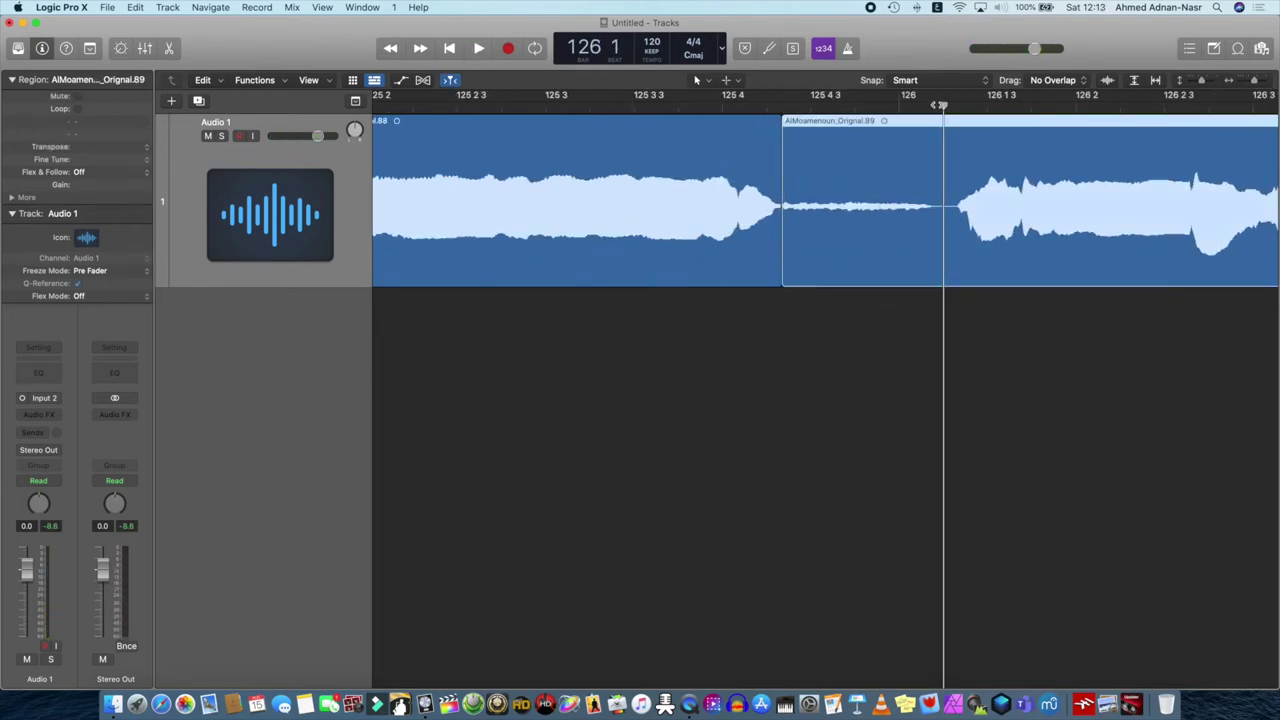
key(super+t)
click(880, 168)
key(Delete)
Split the region at both ends of the next pause after the bar 126 cut and delete the noisy piece
scroll(894, 171, right, 20)
click(617, 107)
click(625, 130)
key(super+t)
drag(927, 107, 943, 107)
key(super+t)
click(825, 168)
key(Delete)
Split the region around the following short pause, before bar 141, and delete the noise between the cuts
scroll(825, 169, right, 20)
click(683, 107)
click(685, 122)
key(super+t)
click(765, 107)
key(super+t)
click(723, 162)
key(Delete)
Split the region in bar 141 between 141 2 3 and 141 2 4 and again at the pause's end, and delete the noisy piece
scroll(725, 163, right, 20)
click(702, 107)
key(space)
click(712, 107)
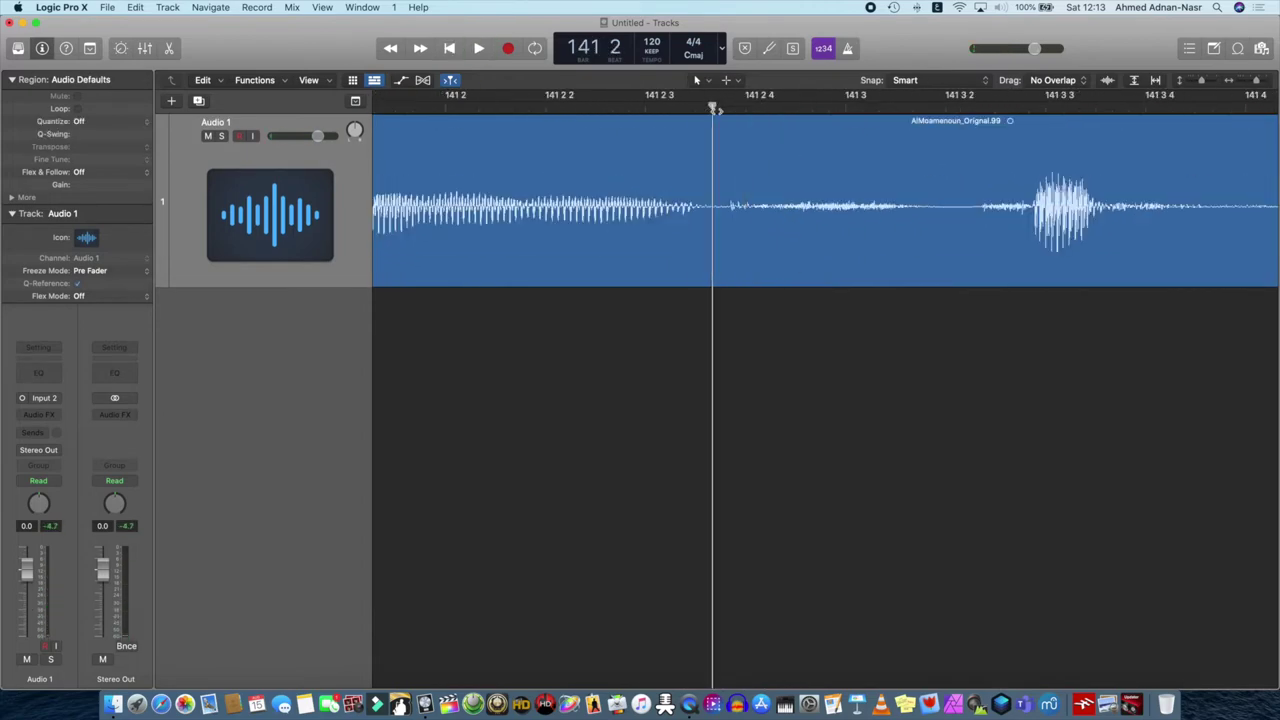
click(714, 125)
key(super+t)
click(748, 107)
key(super+t)
click(719, 174)
key(Delete)
Check the next pause after bar 141 by ear, split the region at both its ends, and delete the noisy piece
scroll(725, 176, right, 20)
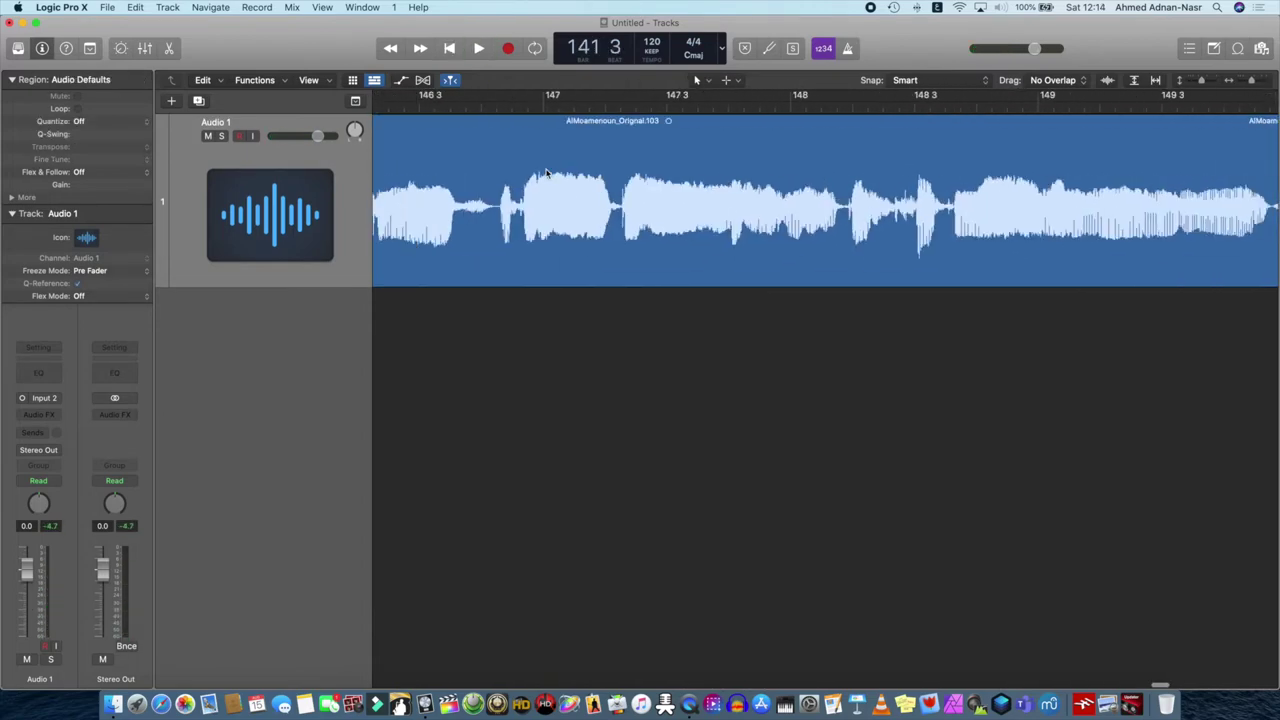
click(513, 107)
key(space)
click(494, 107)
click(497, 123)
key(super+t)
click(525, 107)
key(super+t)
click(517, 168)
key(Delete)
Split the region at the start of the next pause before bar 153 and place the playhead at the pause's end
scroll(517, 169, right, 20)
click(634, 107)
click(637, 124)
key(super+t)
click(680, 107)
Split the region at 153 3 and just before the next phrase begins, and delete the noisy piece between the cuts
scroll(648, 172, right, 5)
click(732, 107)
click(727, 127)
key(super+t)
key(space)
key(space)
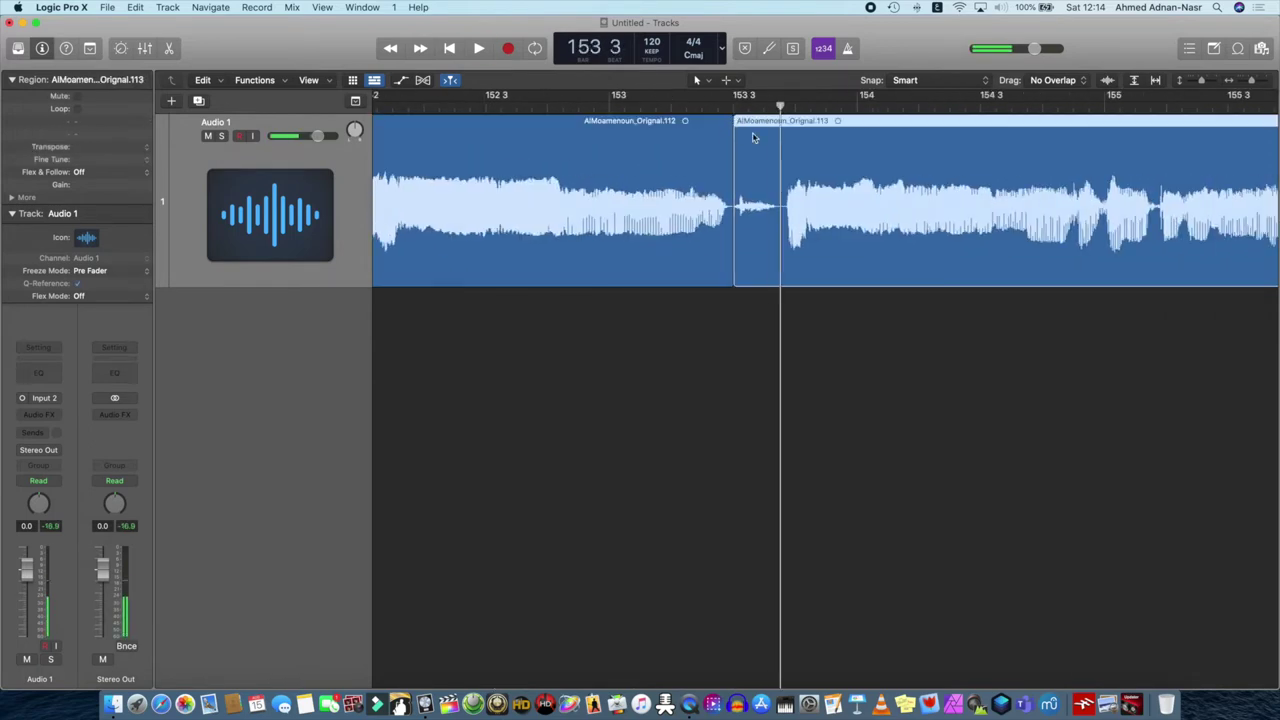
key(super+t)
click(752, 157)
key(Delete)
Split the region at 166 3 after the last phrase, listen to the remainder, and delete this noisy tail
scroll(750, 161, right, 20)
scroll(750, 162, right, 20)
click(795, 107)
click(797, 125)
key(super+t)
click(1117, 168)
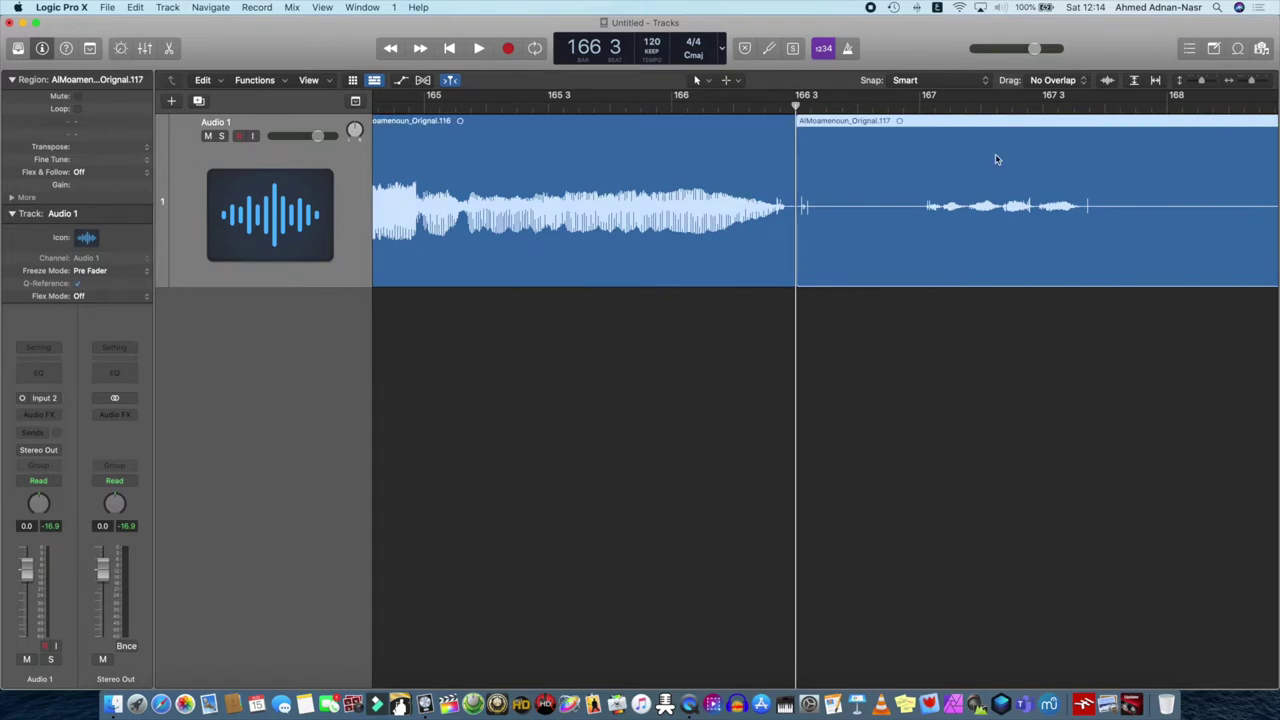
key(space)
scroll(1144, 202, right, 15)
key(space)
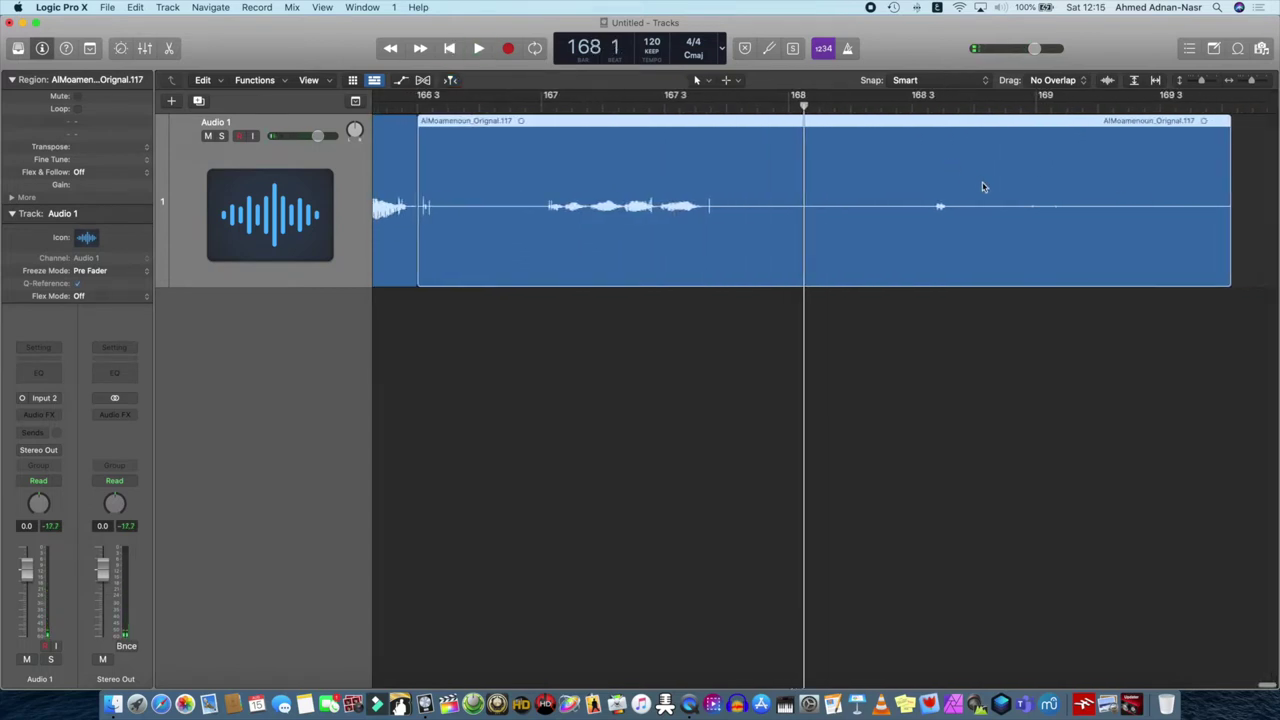
key(Delete)
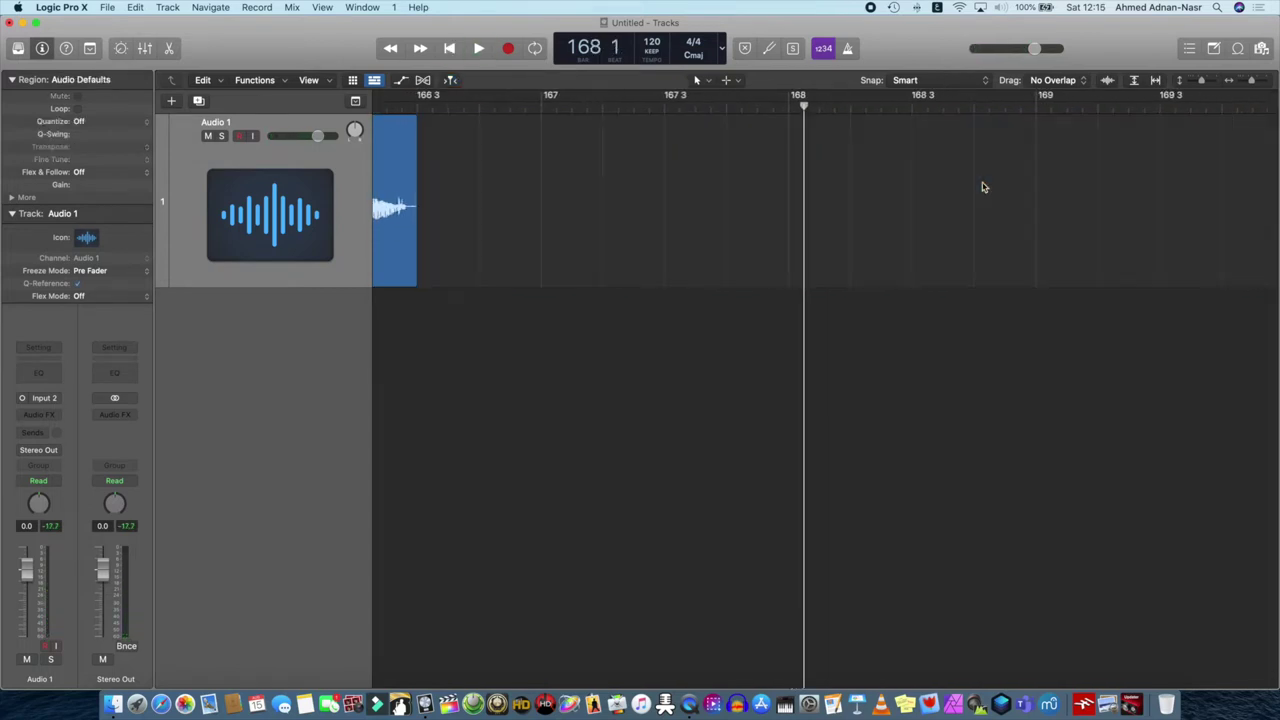
Select all regions and bounce the track in place to a new track named Audio 1_bip with overload protection only
key(z)
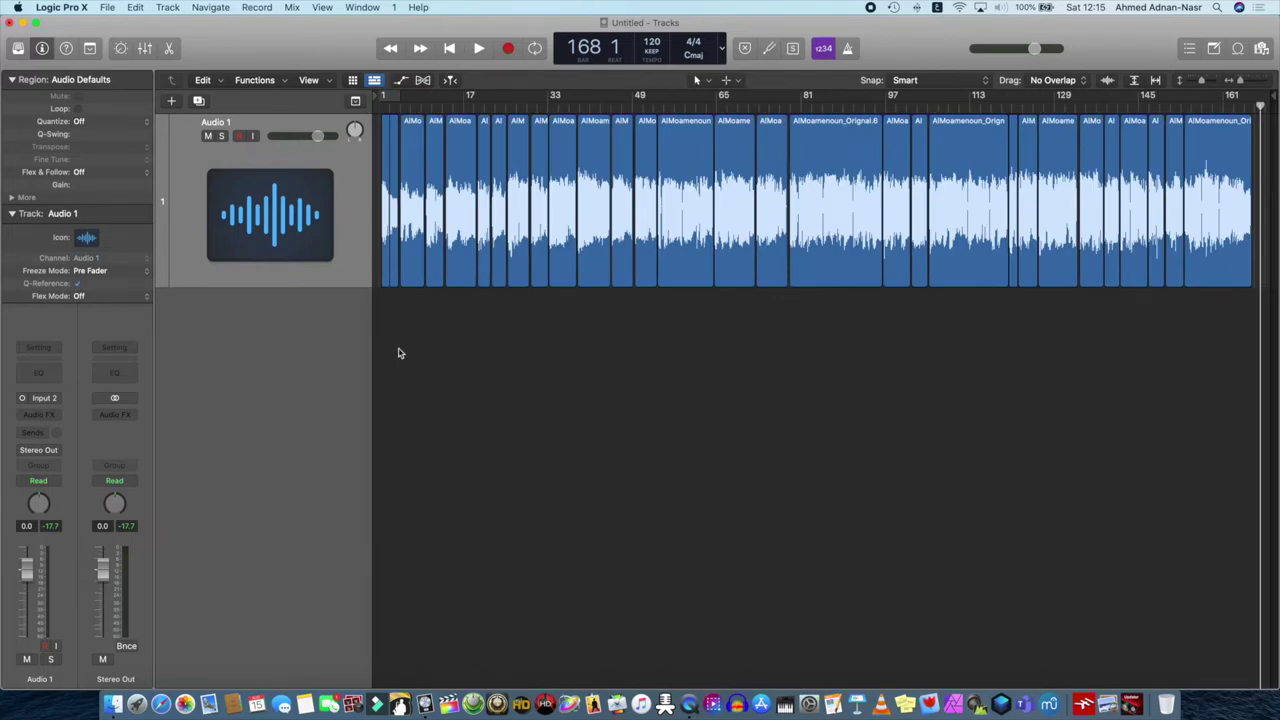
drag(390, 350, 1256, 200)
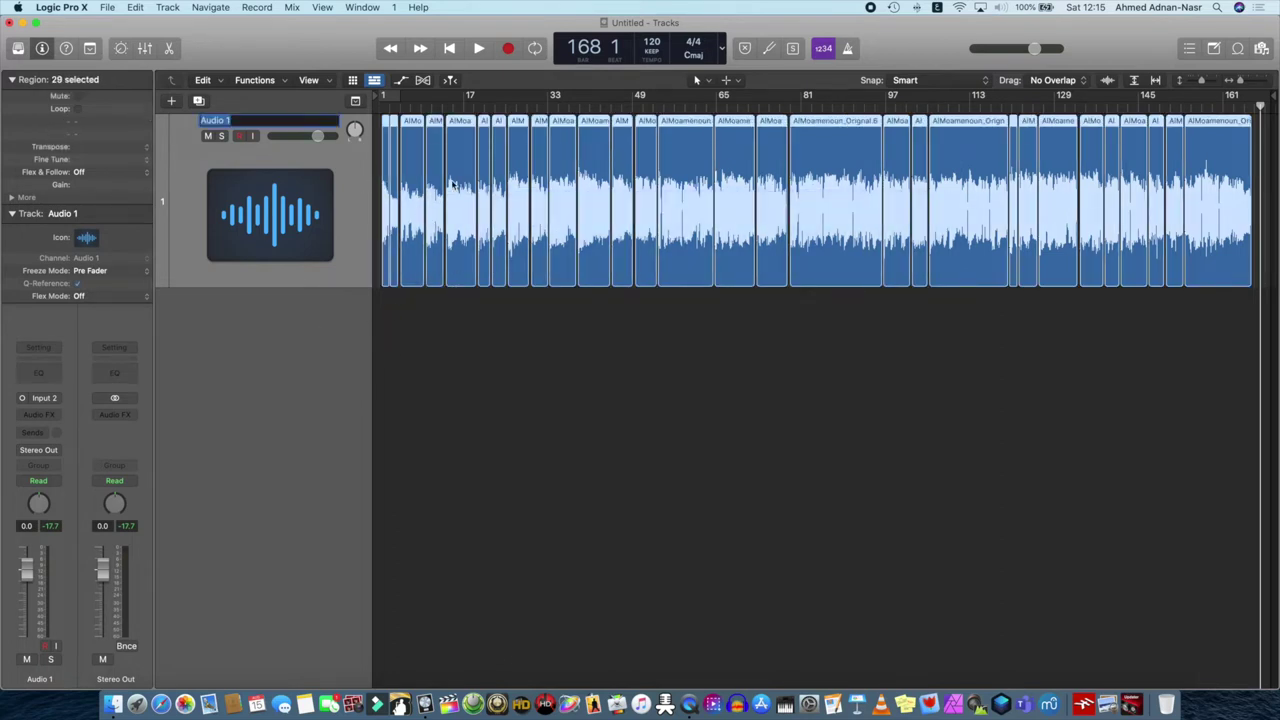
click(107, 7)
mouse_move(153, 310)
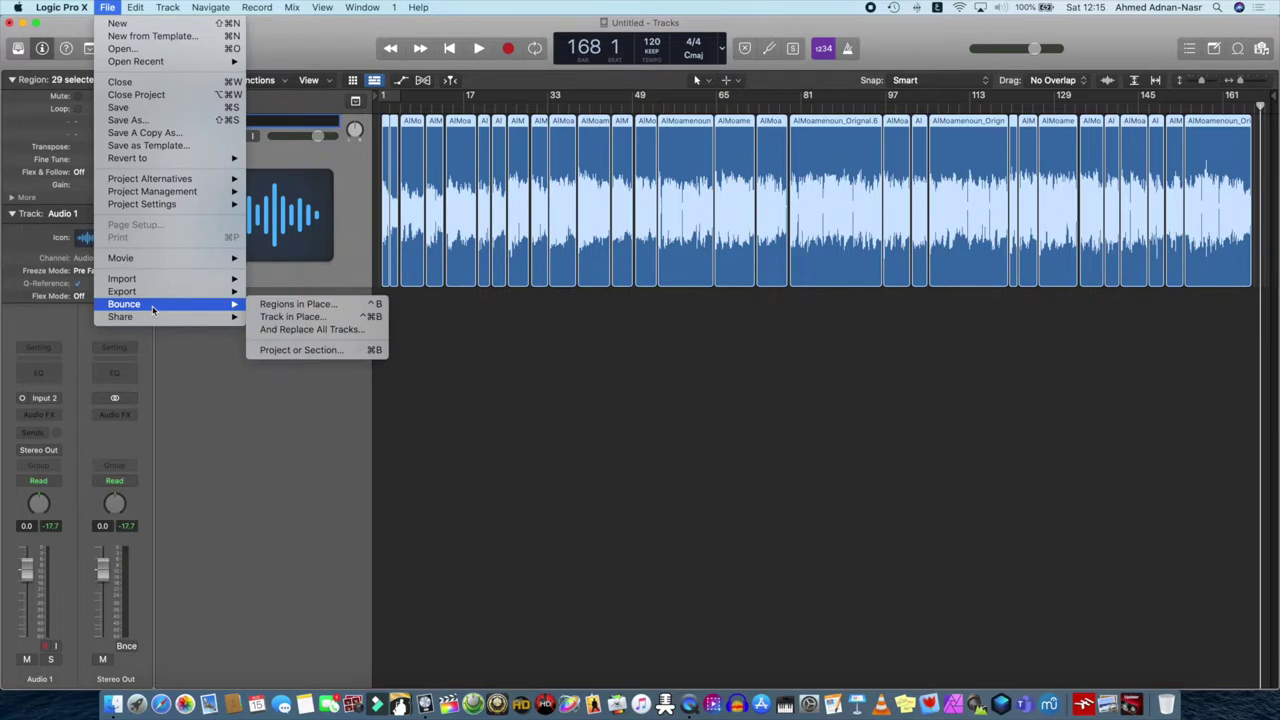
click(297, 316)
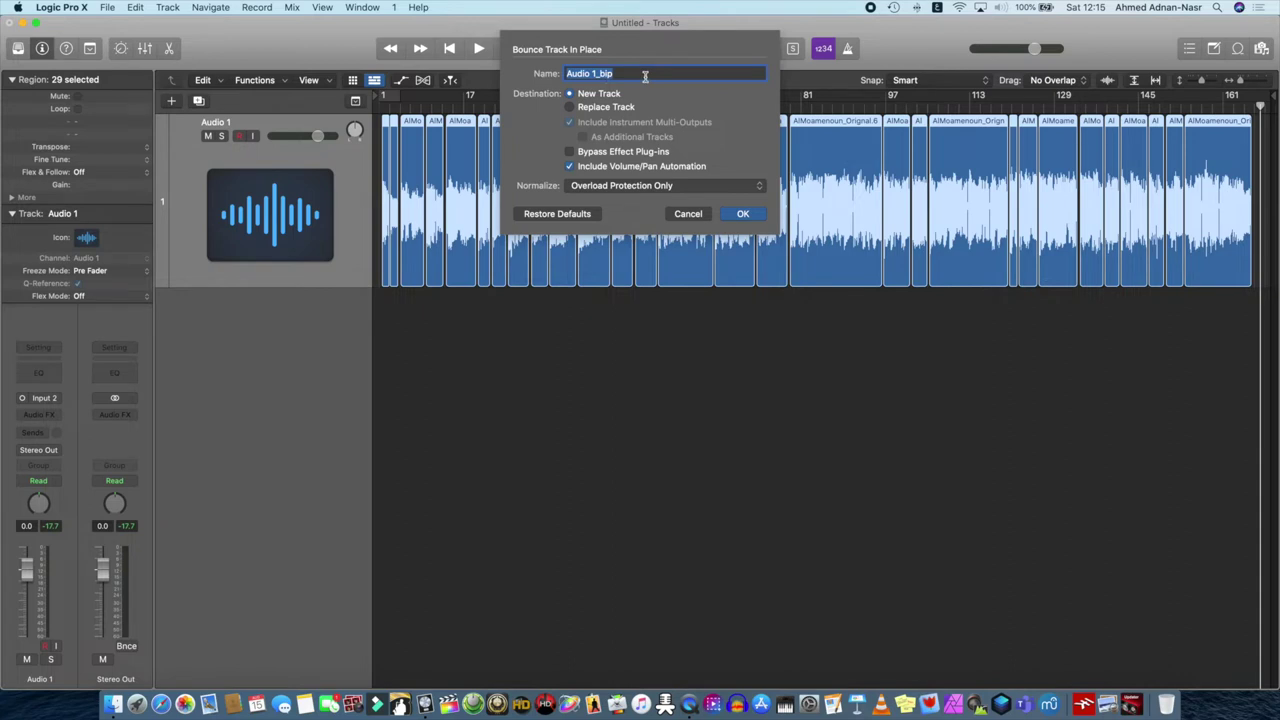
click(746, 214)
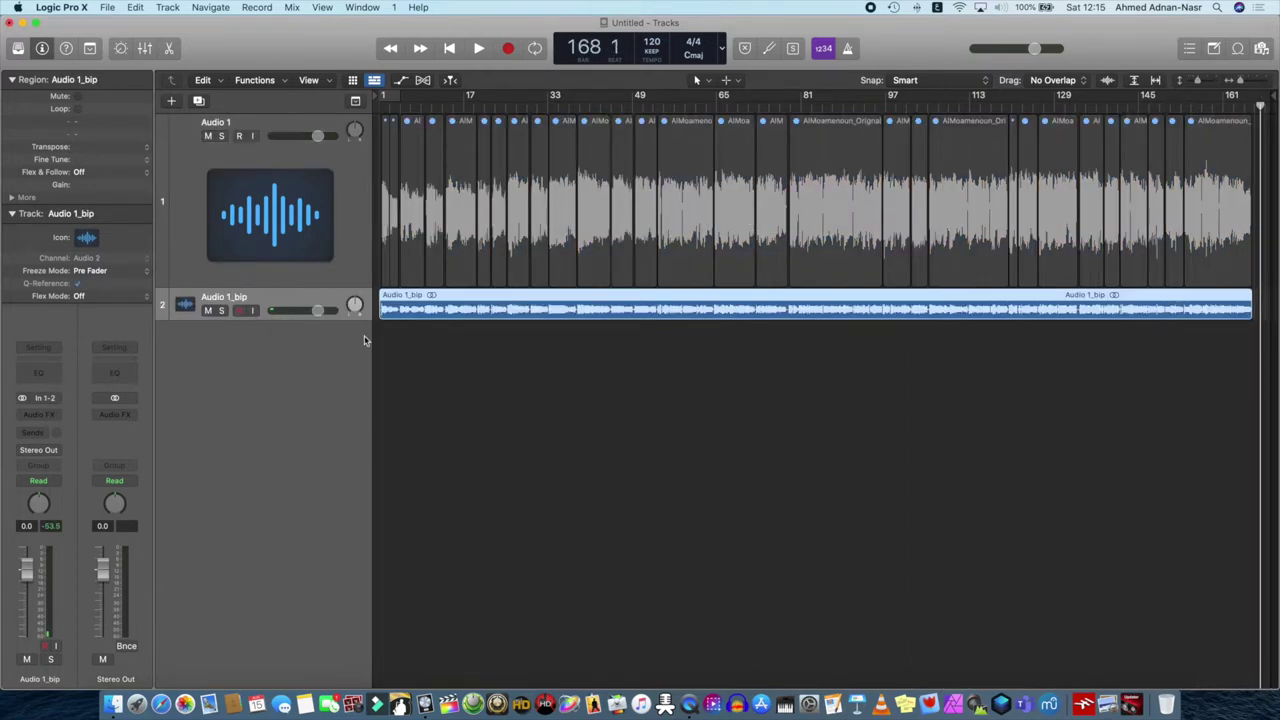
Hide the original Audio 1 track and enlarge the bounced Audio 1_bip track vertically
click(350, 211)
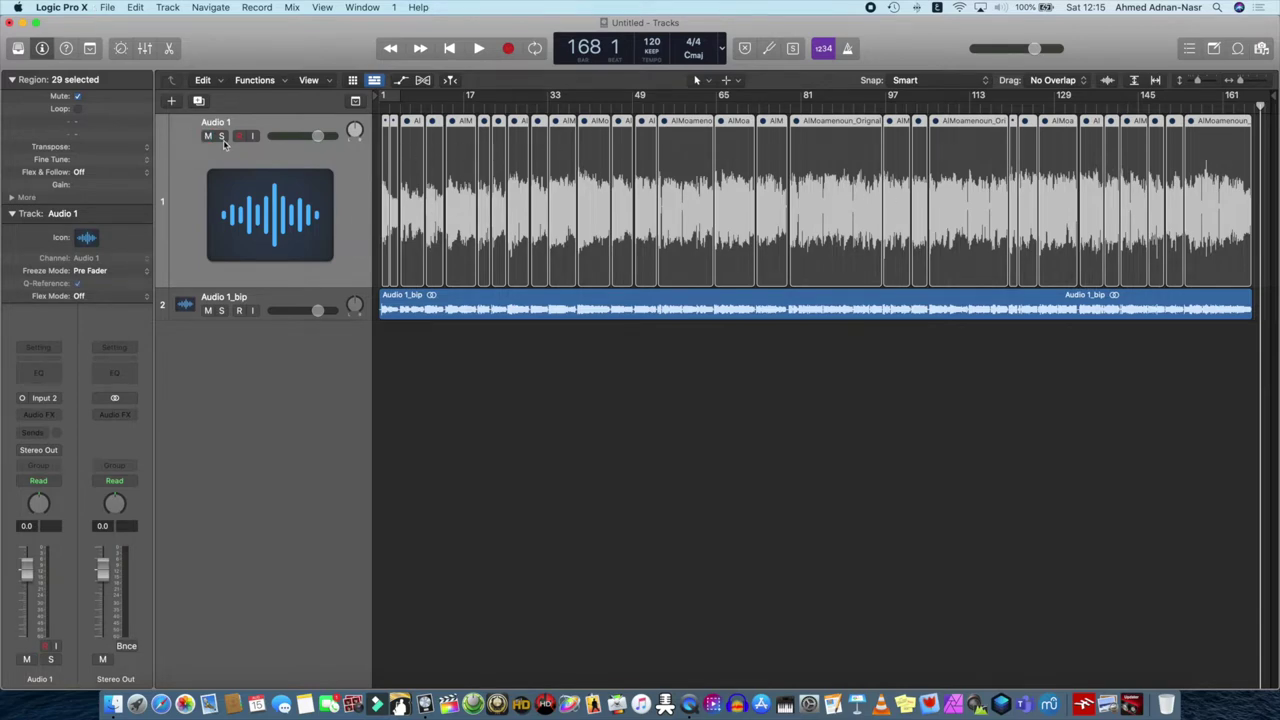
click(167, 7)
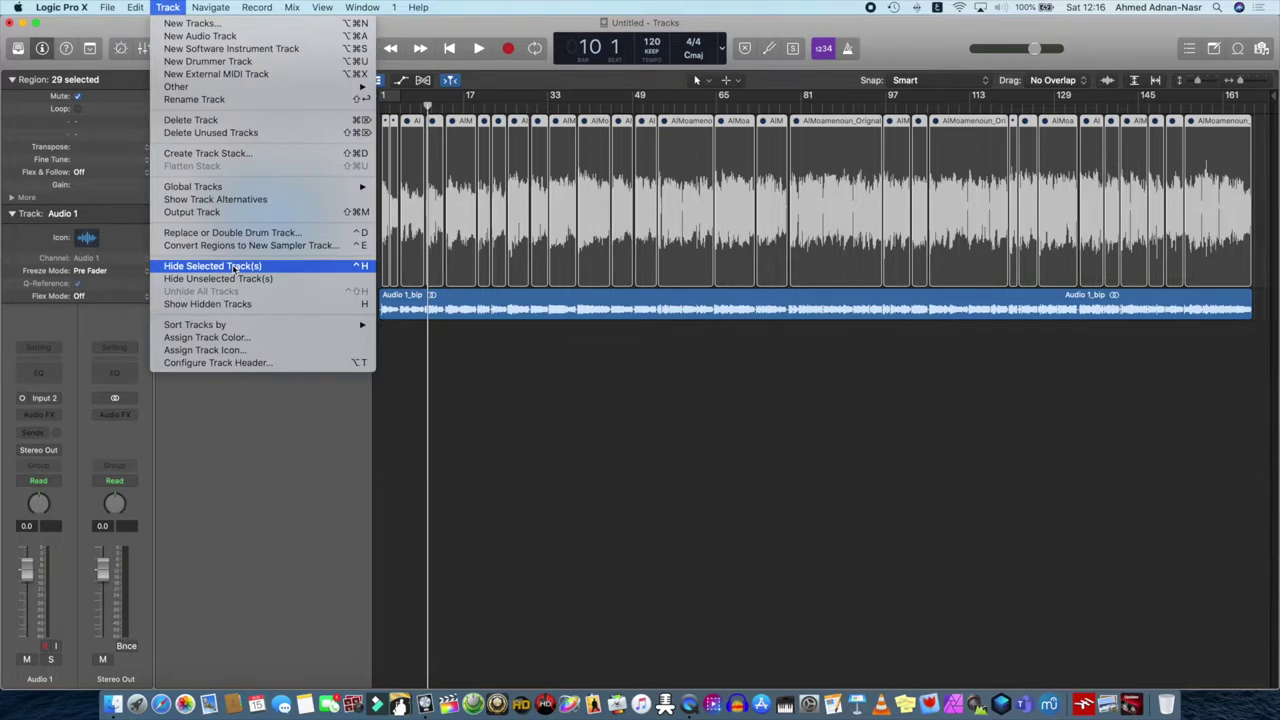
click(233, 266)
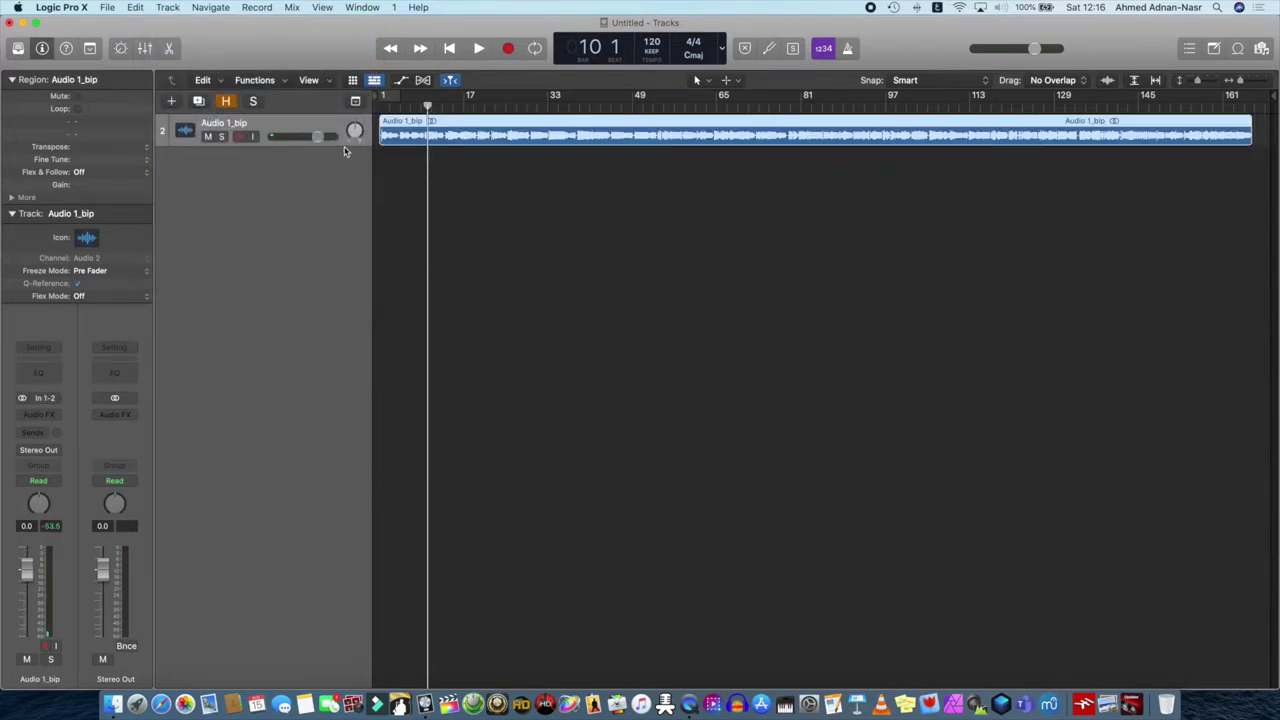
drag(344, 146, 361, 251)
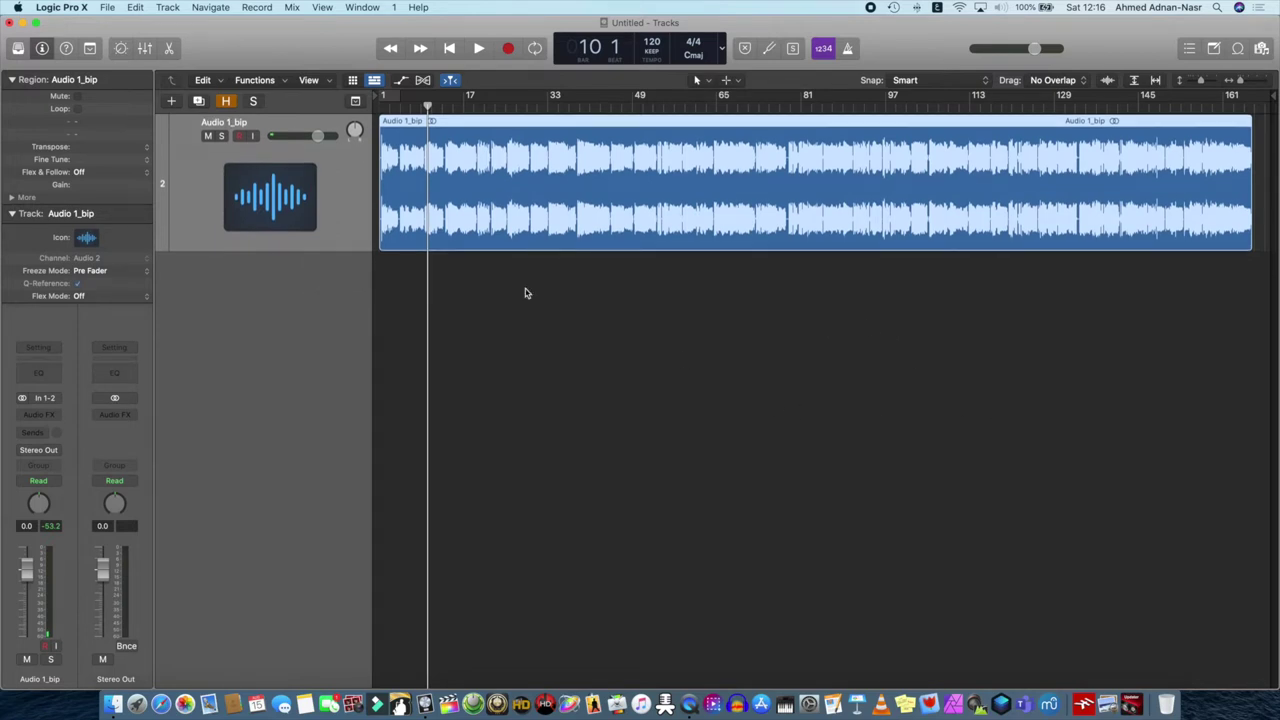
Play the bounced Audio 1_bip track from the beginning and make the track taller
key(Return)
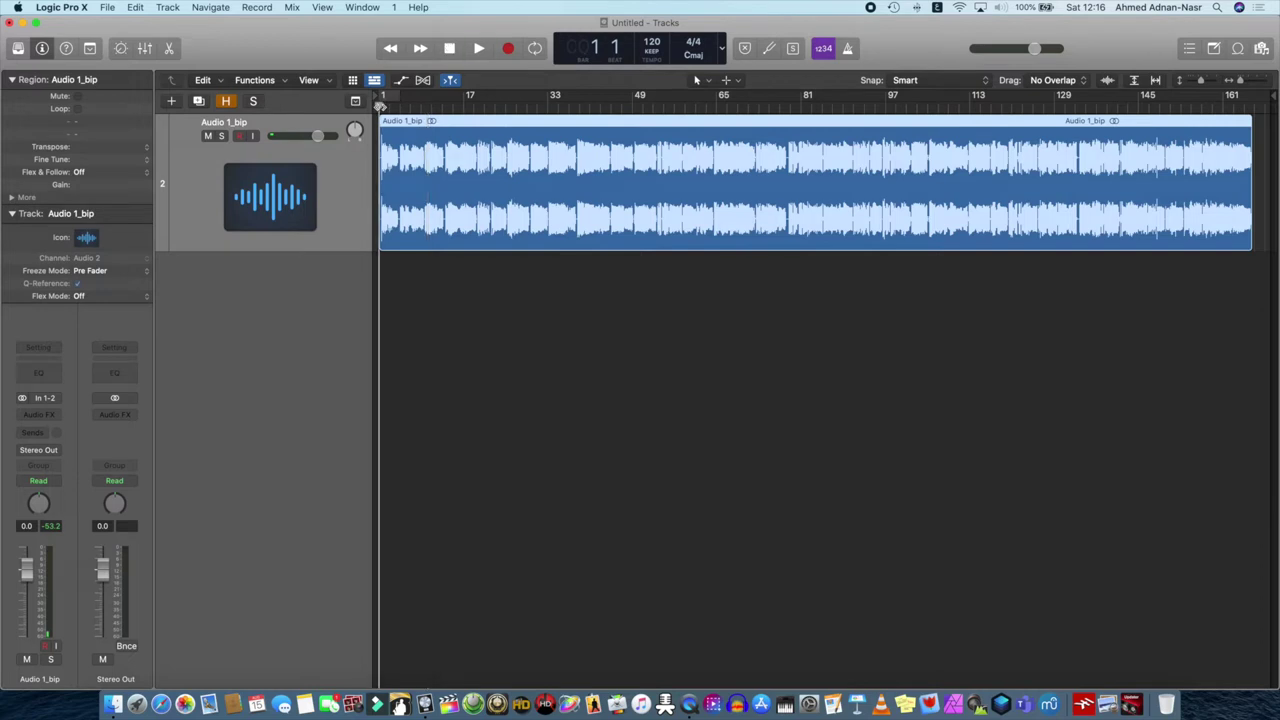
key(space)
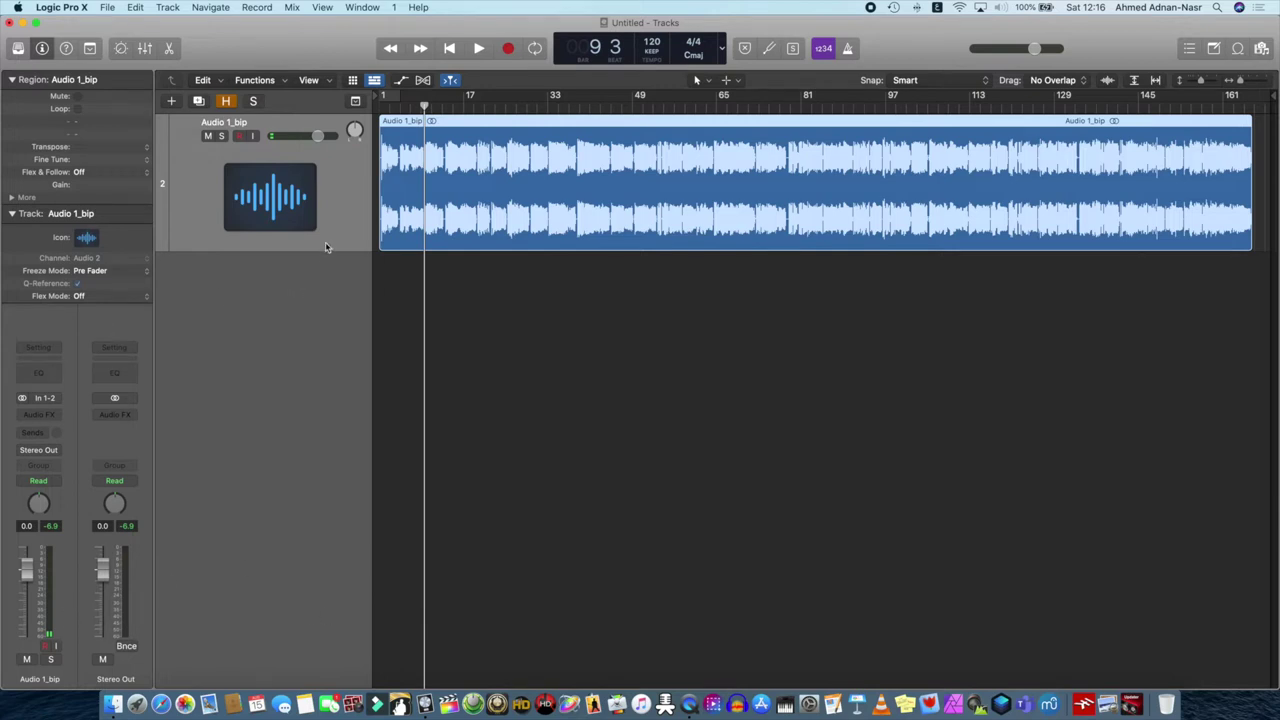
drag(319, 249, 325, 288)
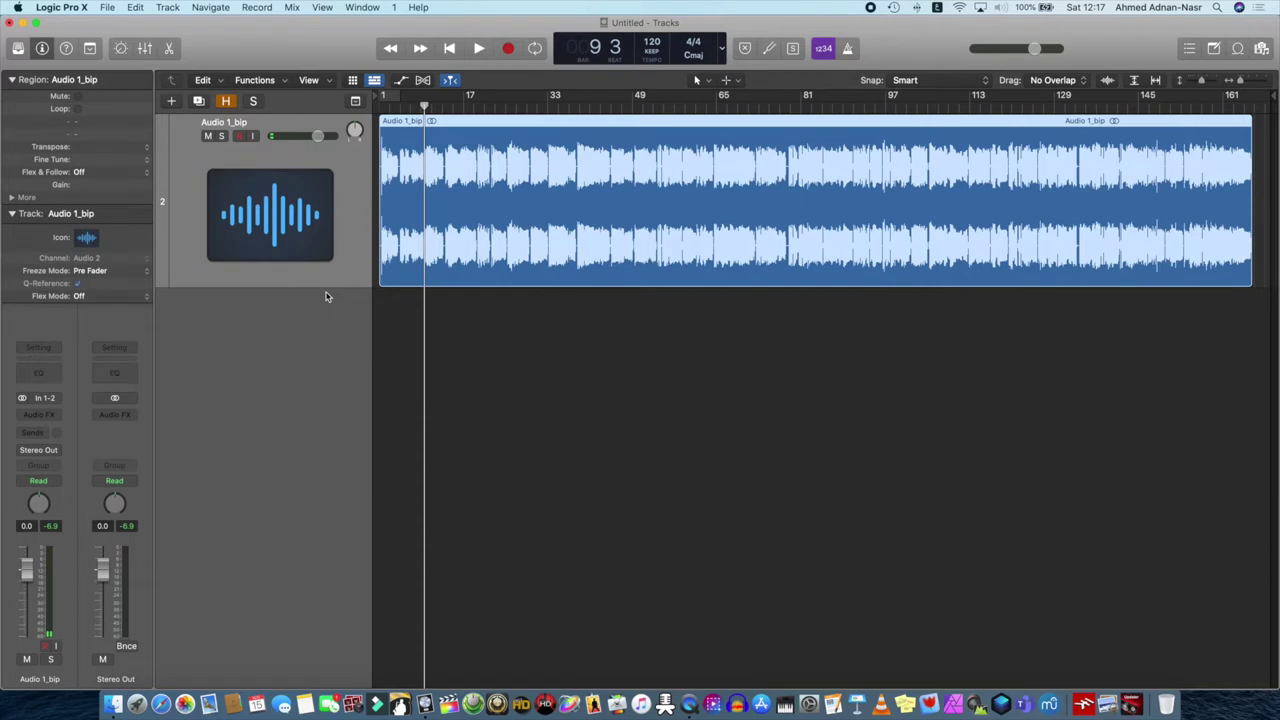
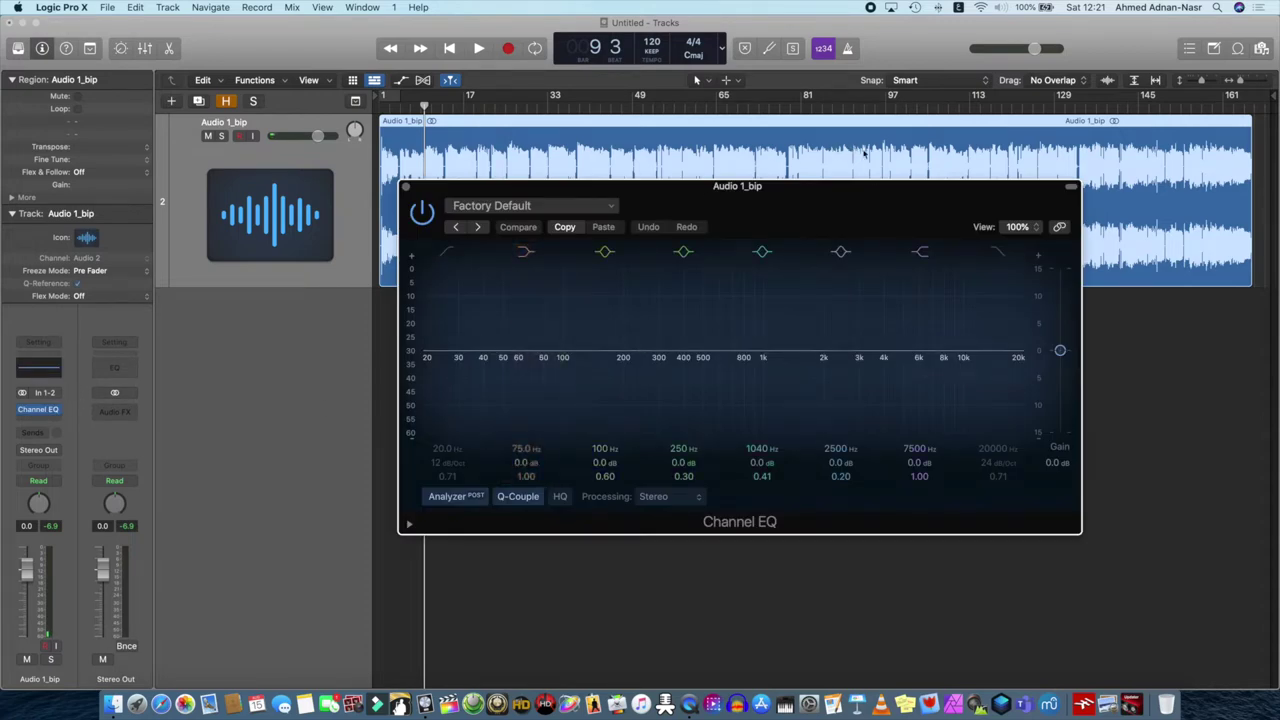
Play the bounced track with the Channel EQ open and look over the EQ's frequency bands
drag(867, 205, 879, 186)
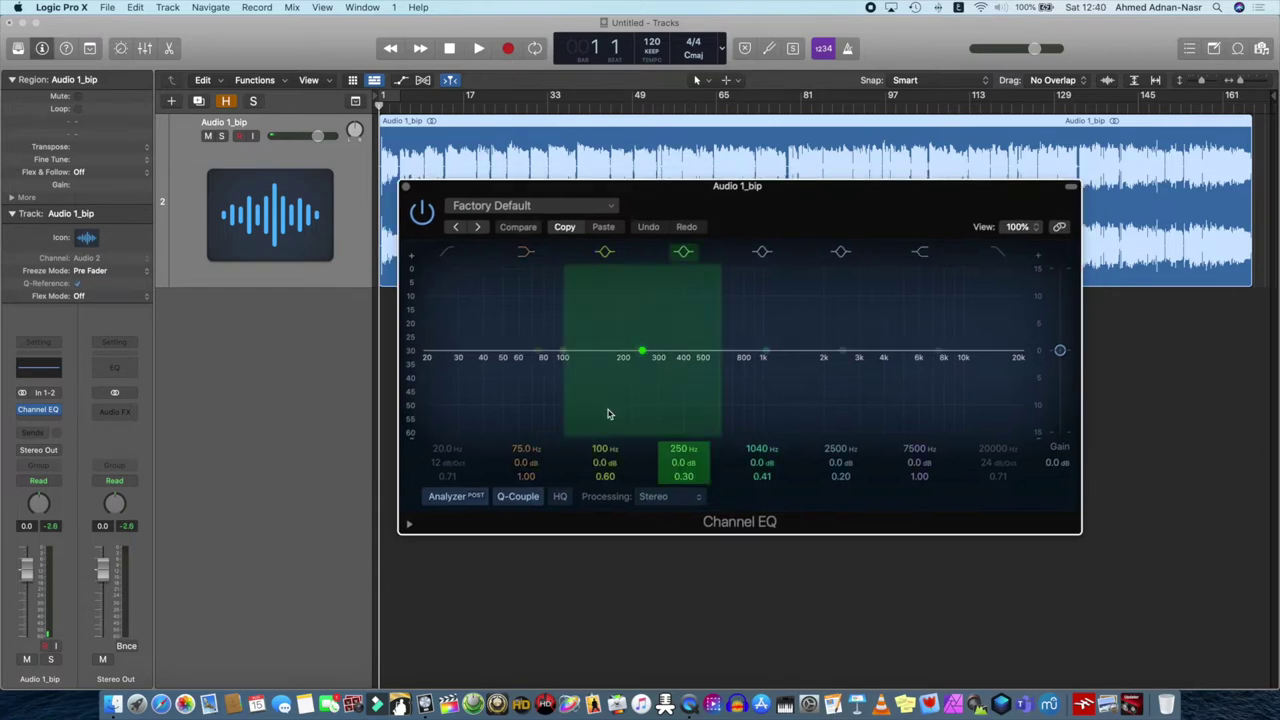
click(479, 50)
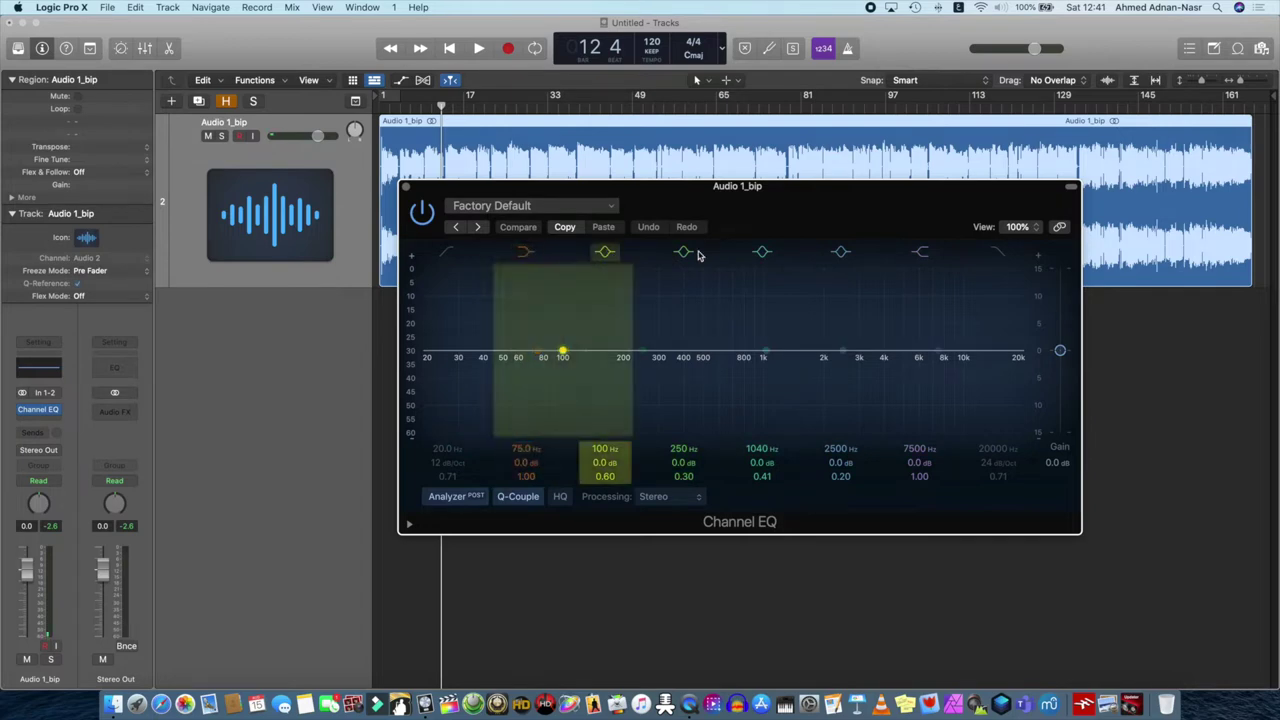
click(920, 252)
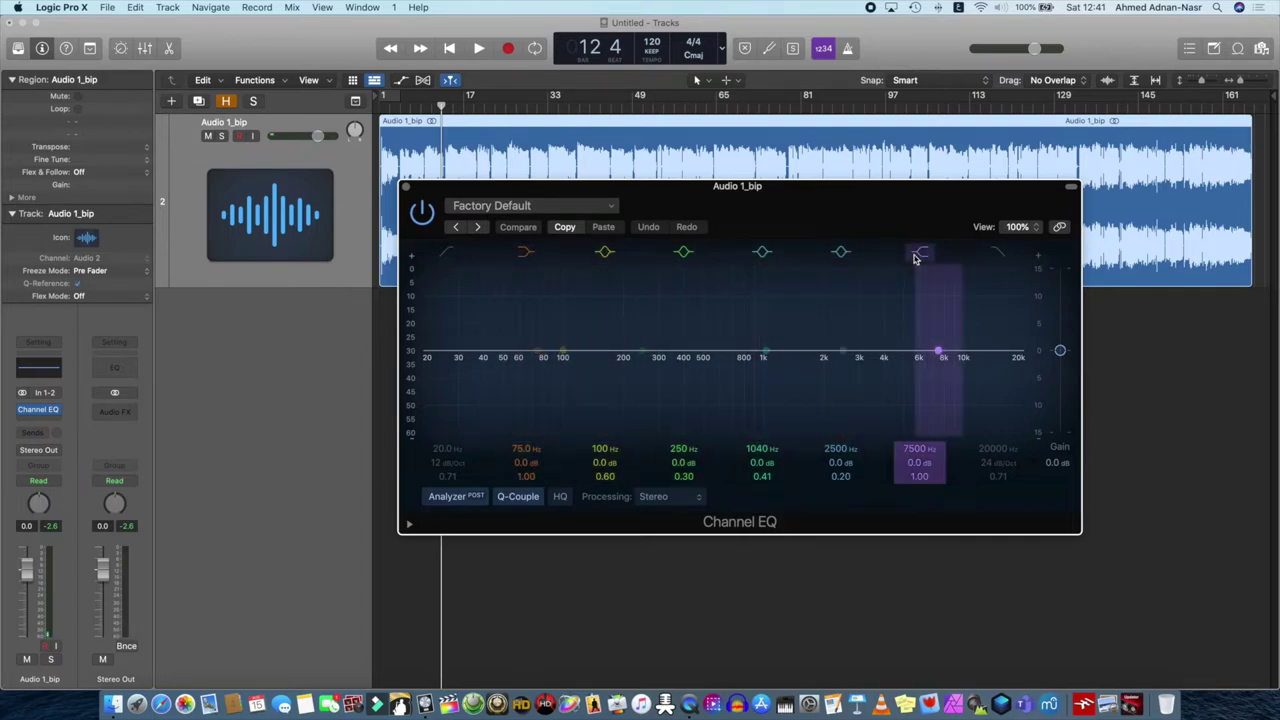
Try the Channel EQ's low-cut band at about 20 Hz and switch it off again
click(449, 253)
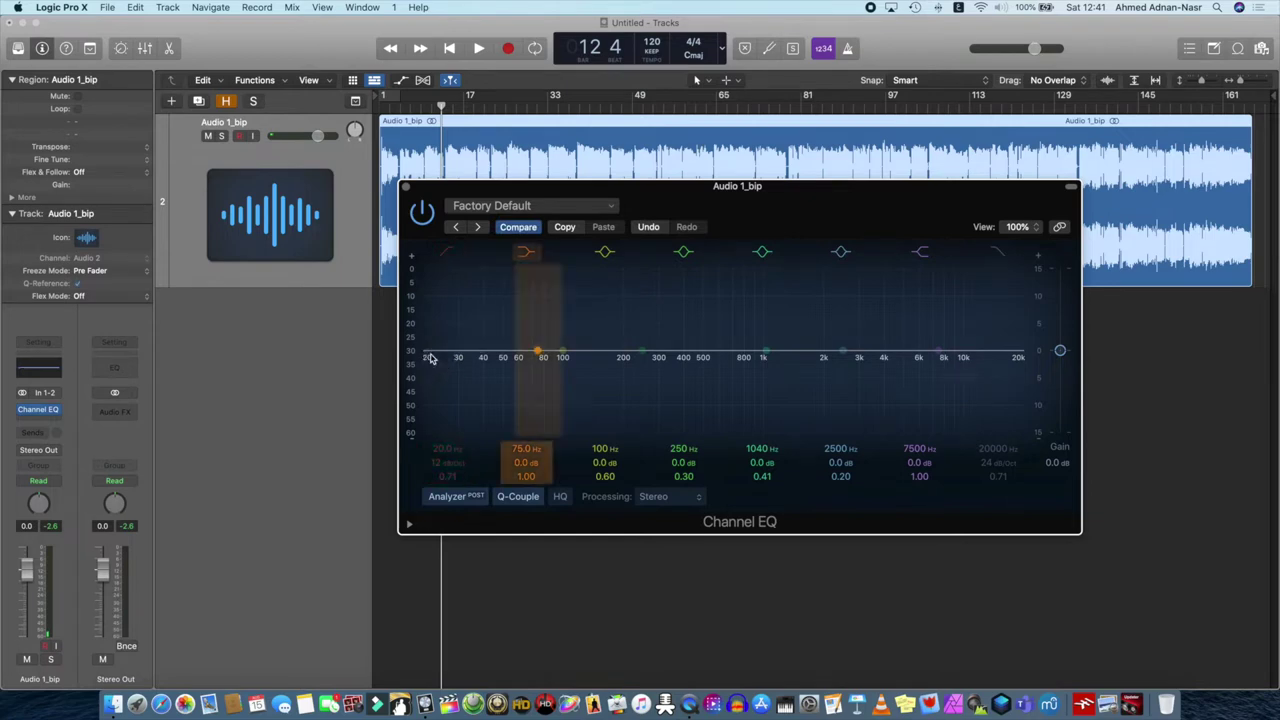
click(449, 253)
drag(429, 363, 427, 430)
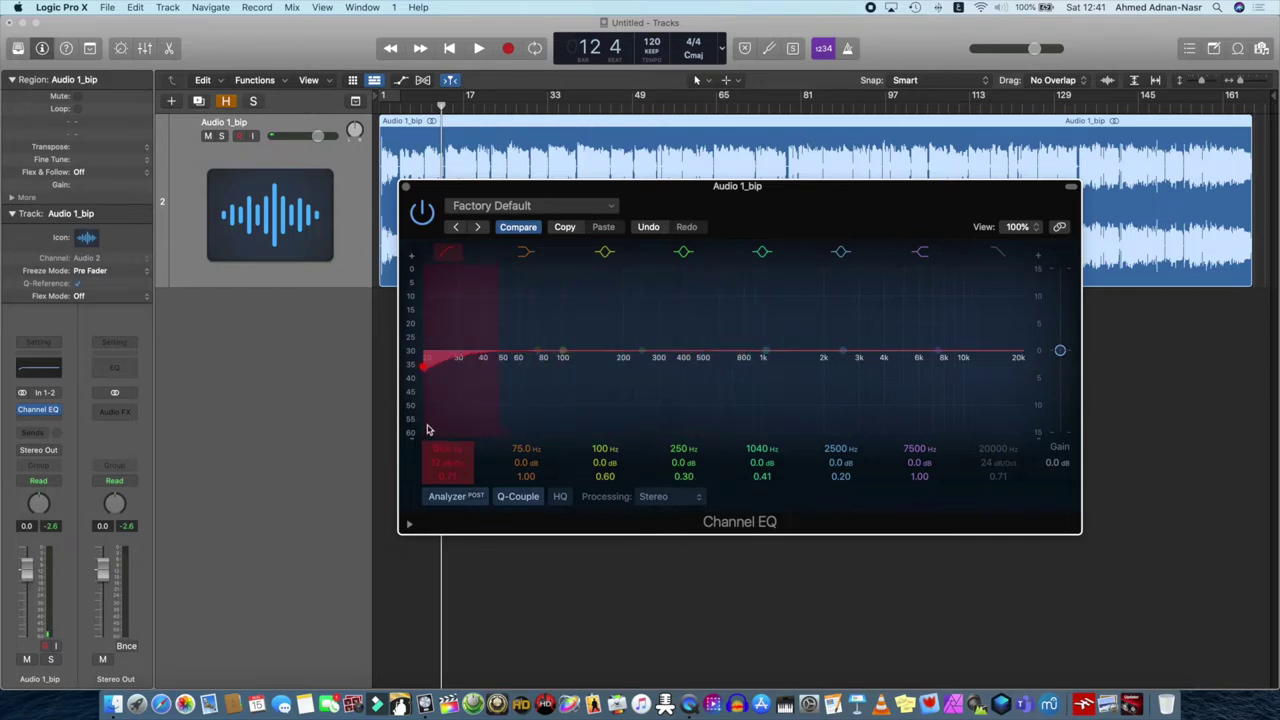
click(441, 254)
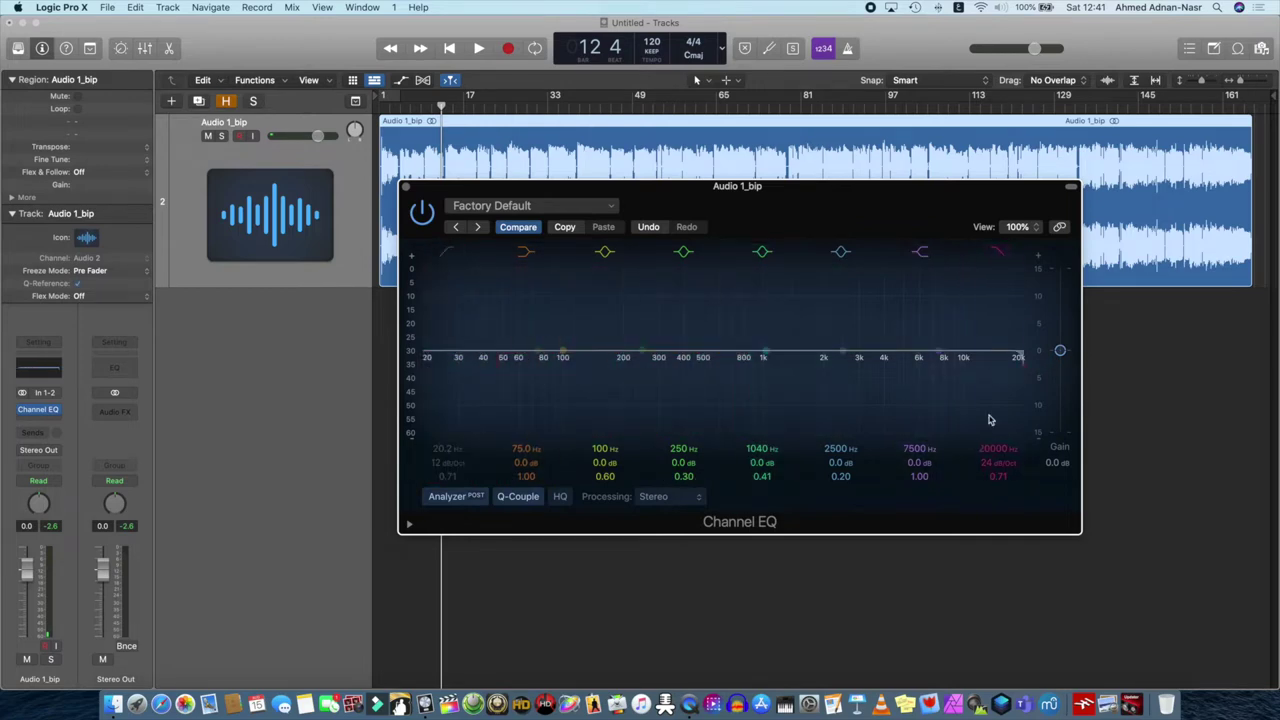
Try sweeping the high-cut band down and back to 20000 Hz, and try toggling and boosting the 1040 Hz band
drag(1000, 408, 758, 435)
drag(862, 428, 1020, 357)
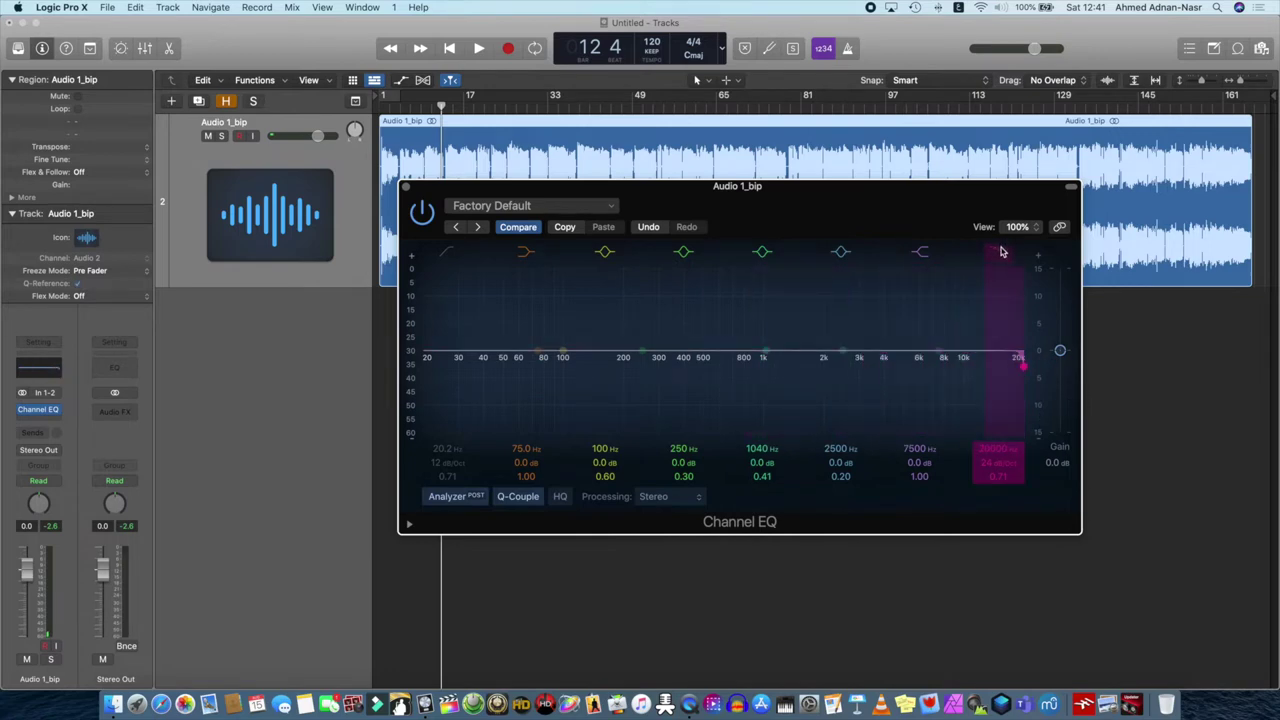
click(762, 252)
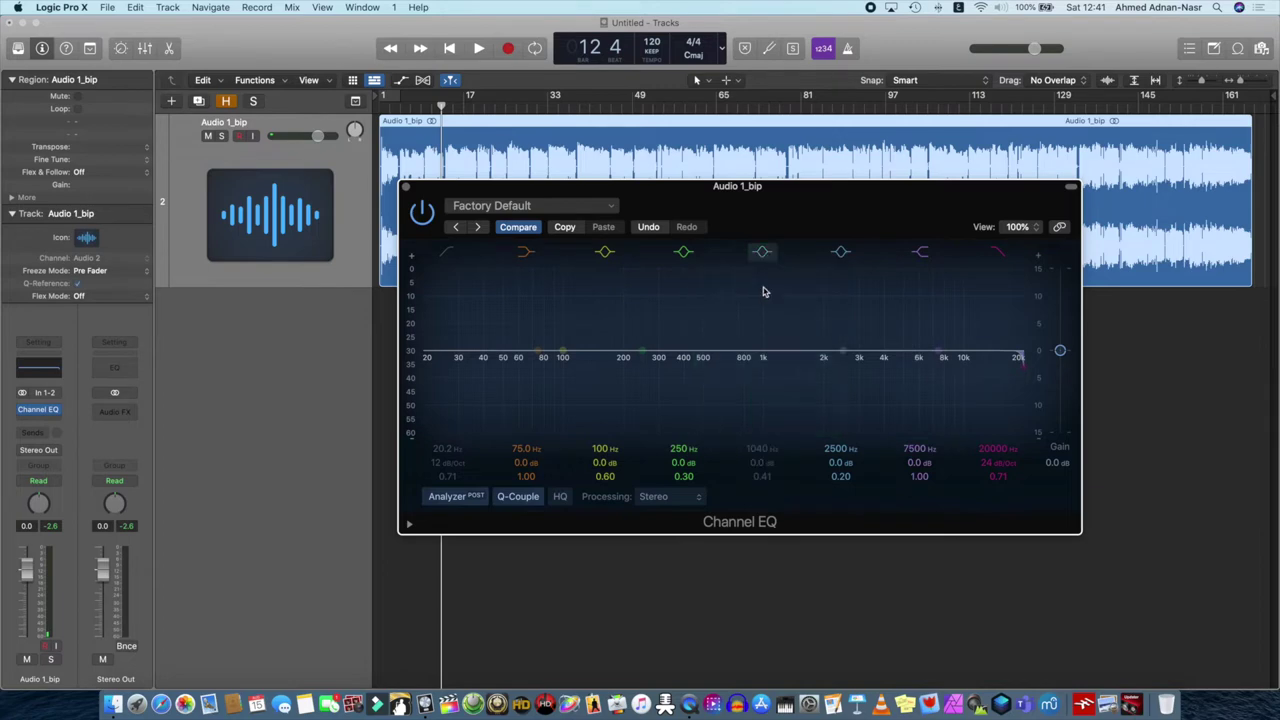
click(761, 254)
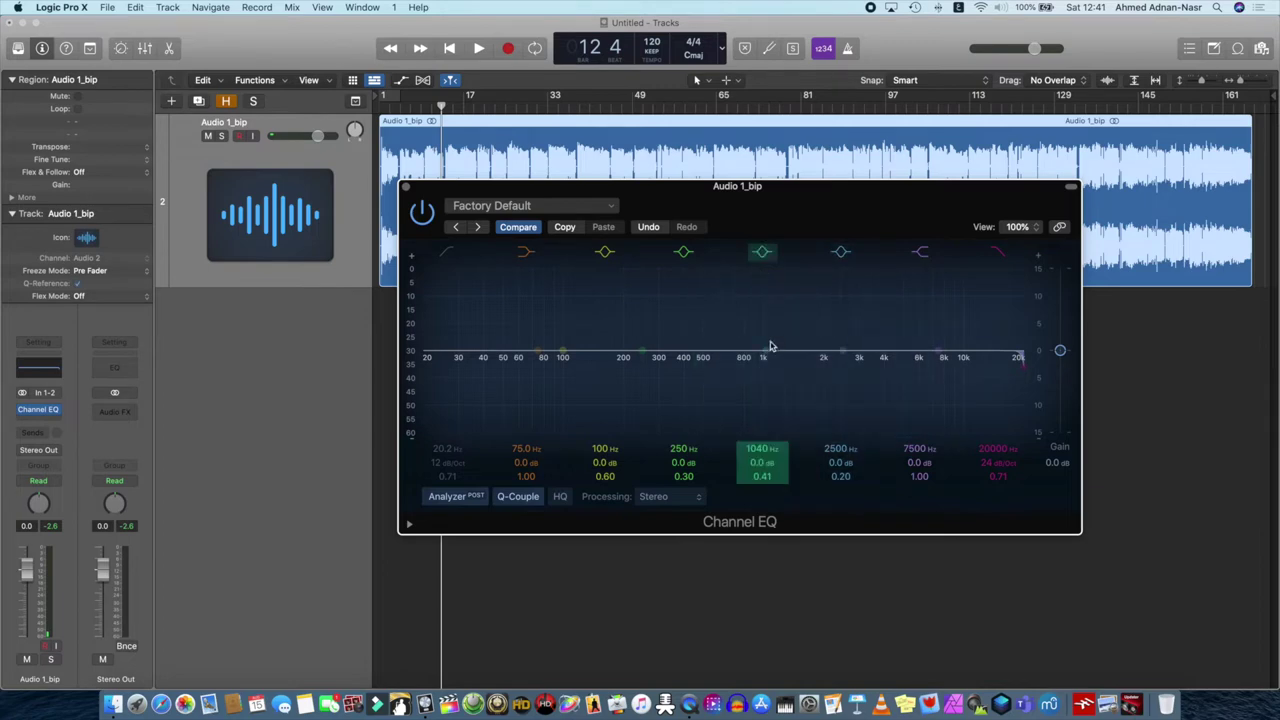
drag(767, 355, 763, 286)
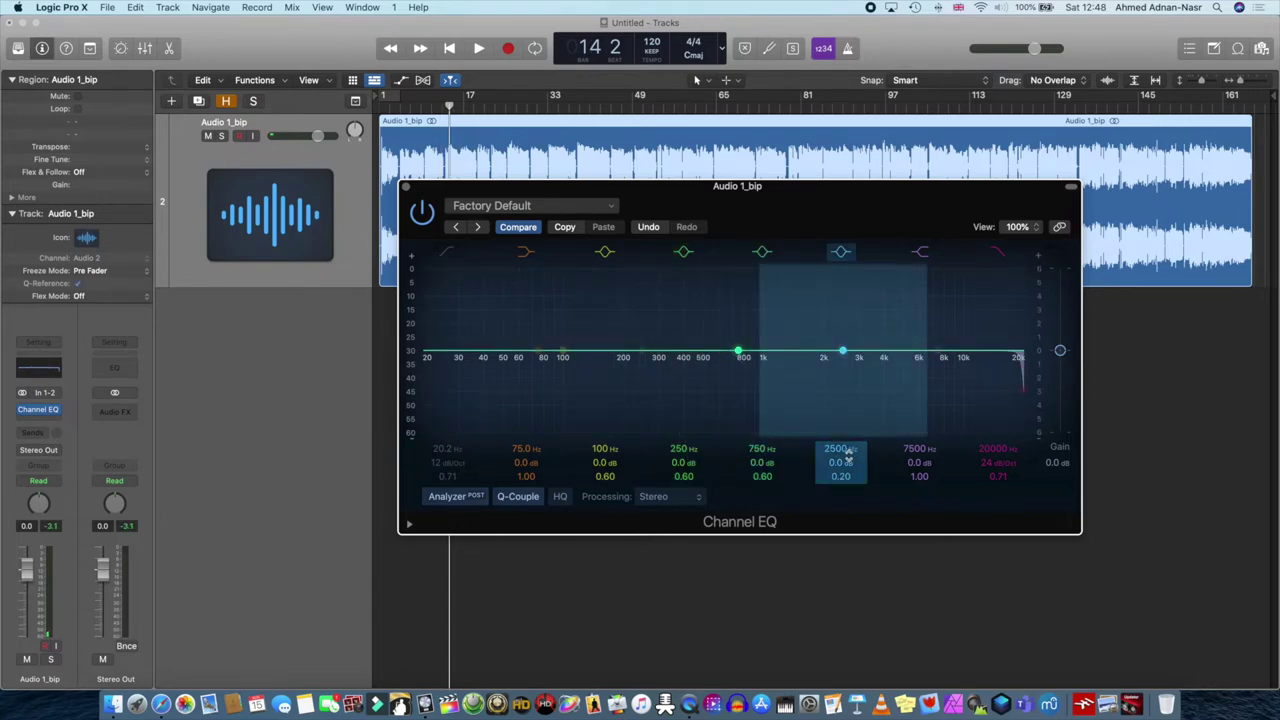
During playback, turn the 2500 Hz band into a narrow boost of +6.5 dB with Q 4.80 and sweep it to 1220 Hz
click(478, 48)
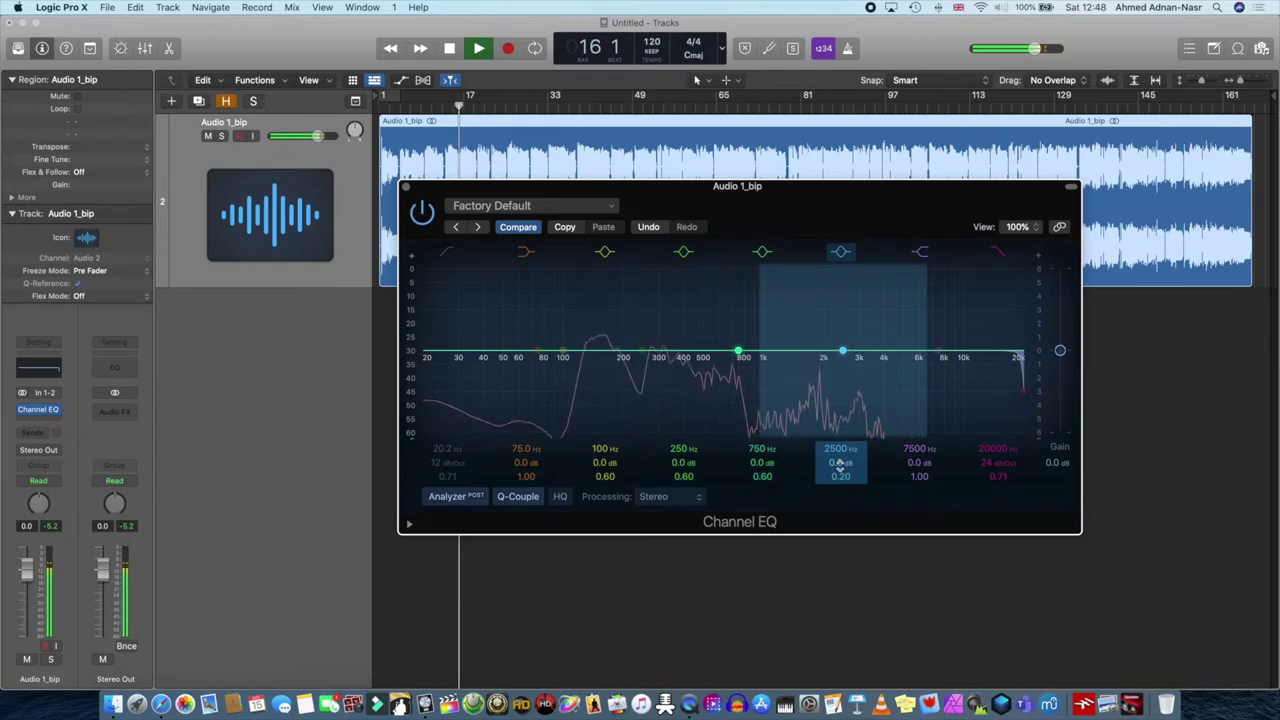
drag(840, 468, 840, 455)
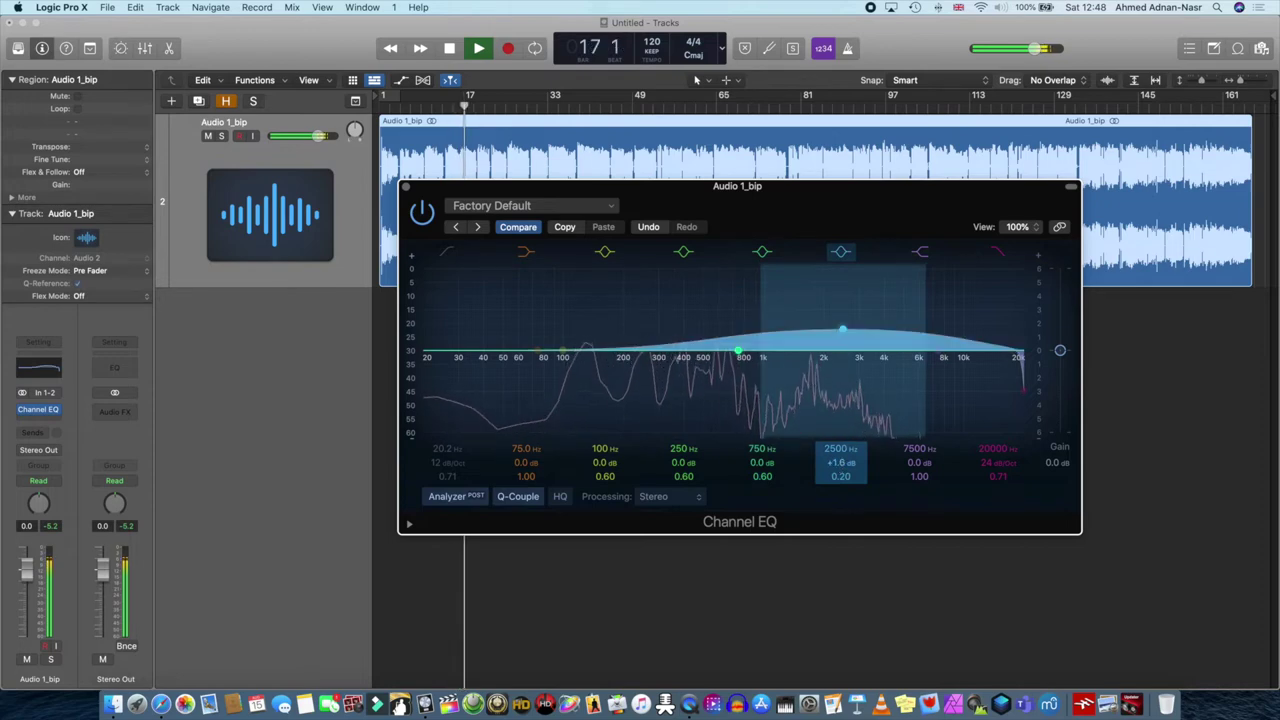
drag(840, 476, 840, 430)
drag(846, 336, 784, 262)
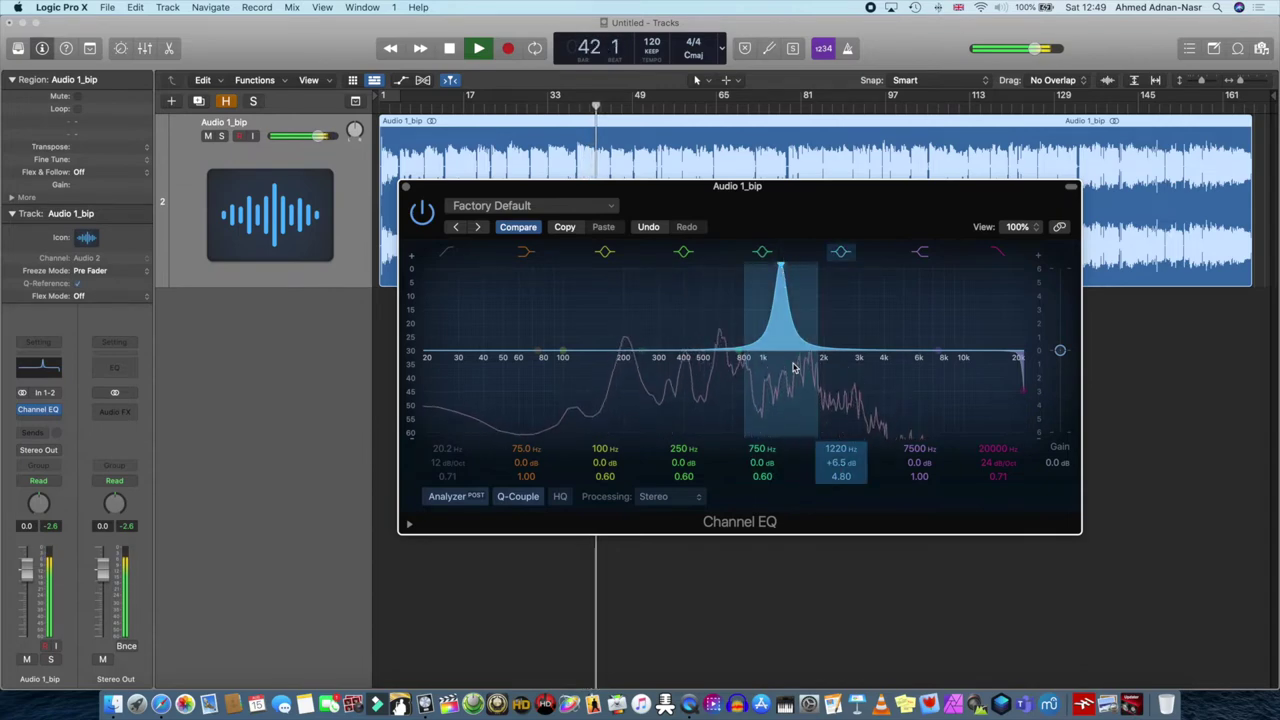
Change the narrow 1220 Hz boost to a -1.0 dB cut at 1270 Hz, and lower the high shelf to -2.9 dB at 7100 Hz
key(space)
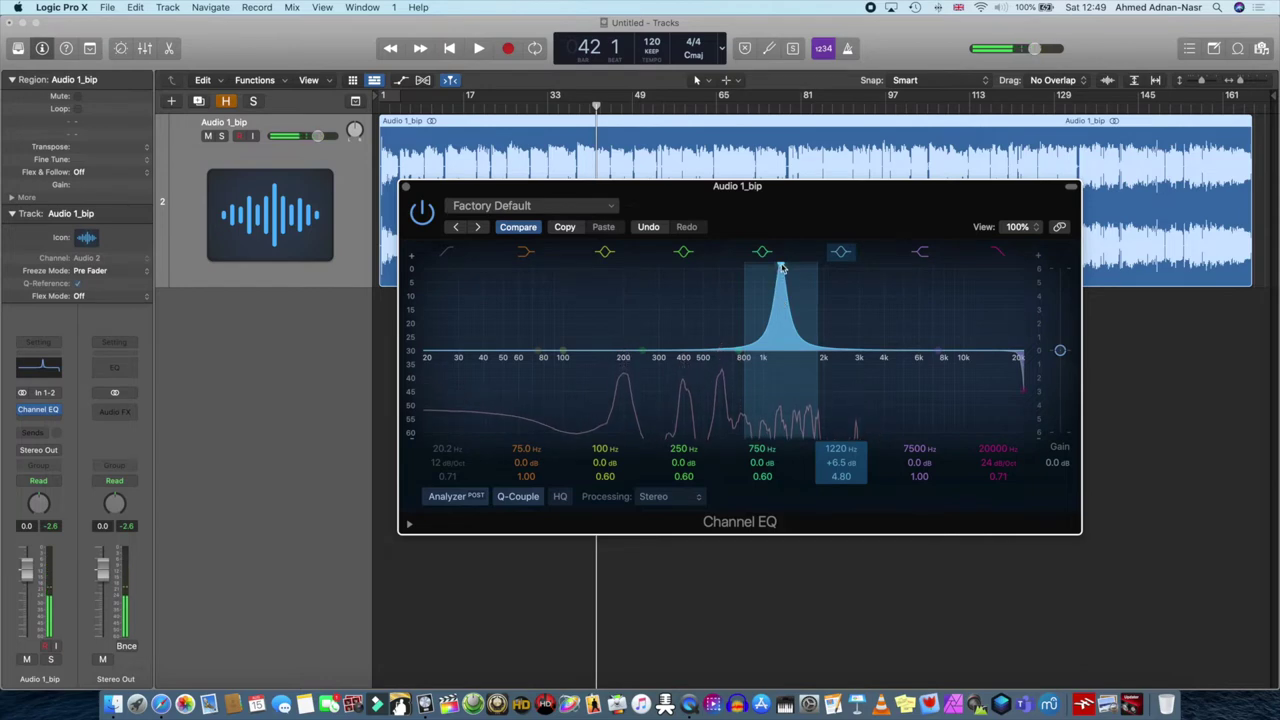
drag(783, 273, 781, 384)
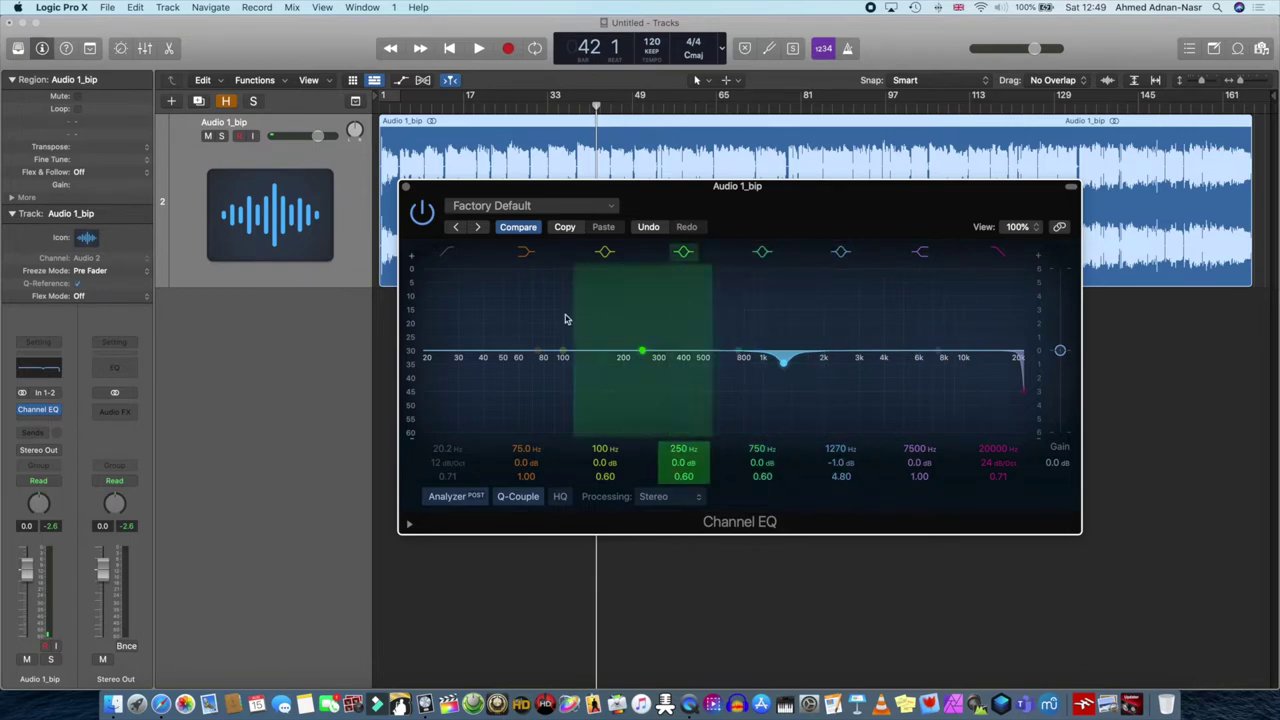
key(space)
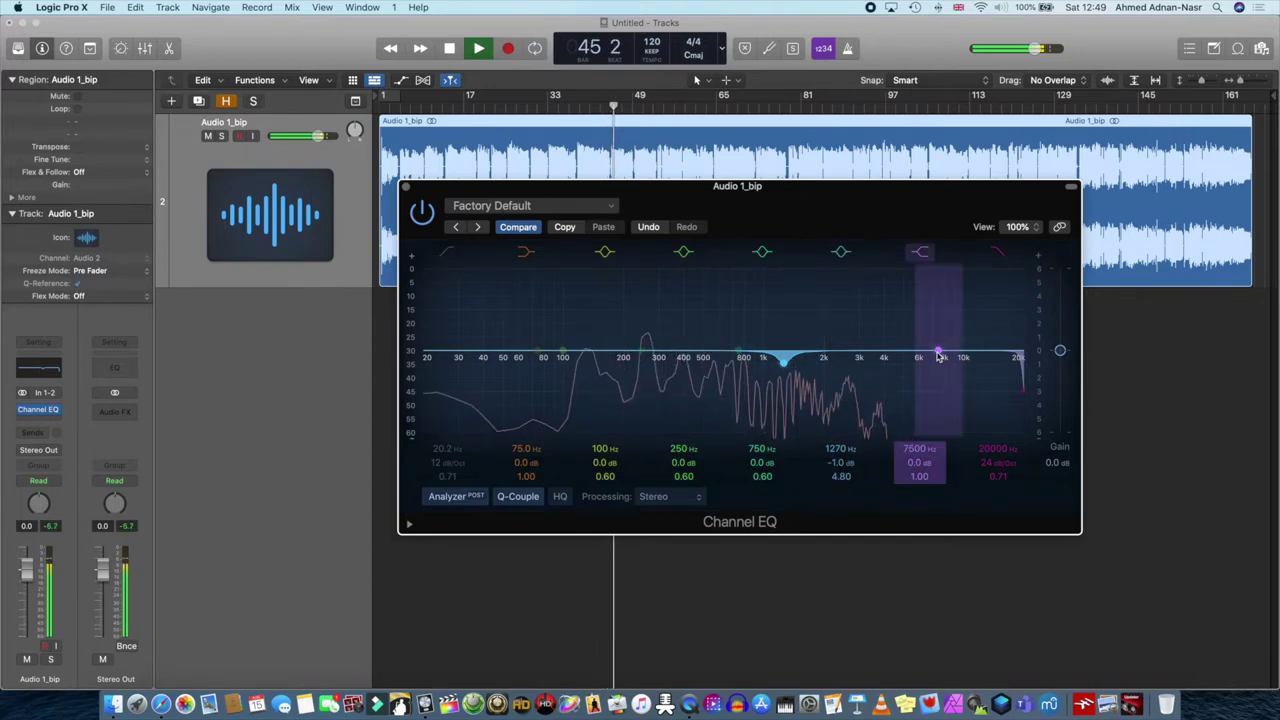
drag(938, 352, 932, 401)
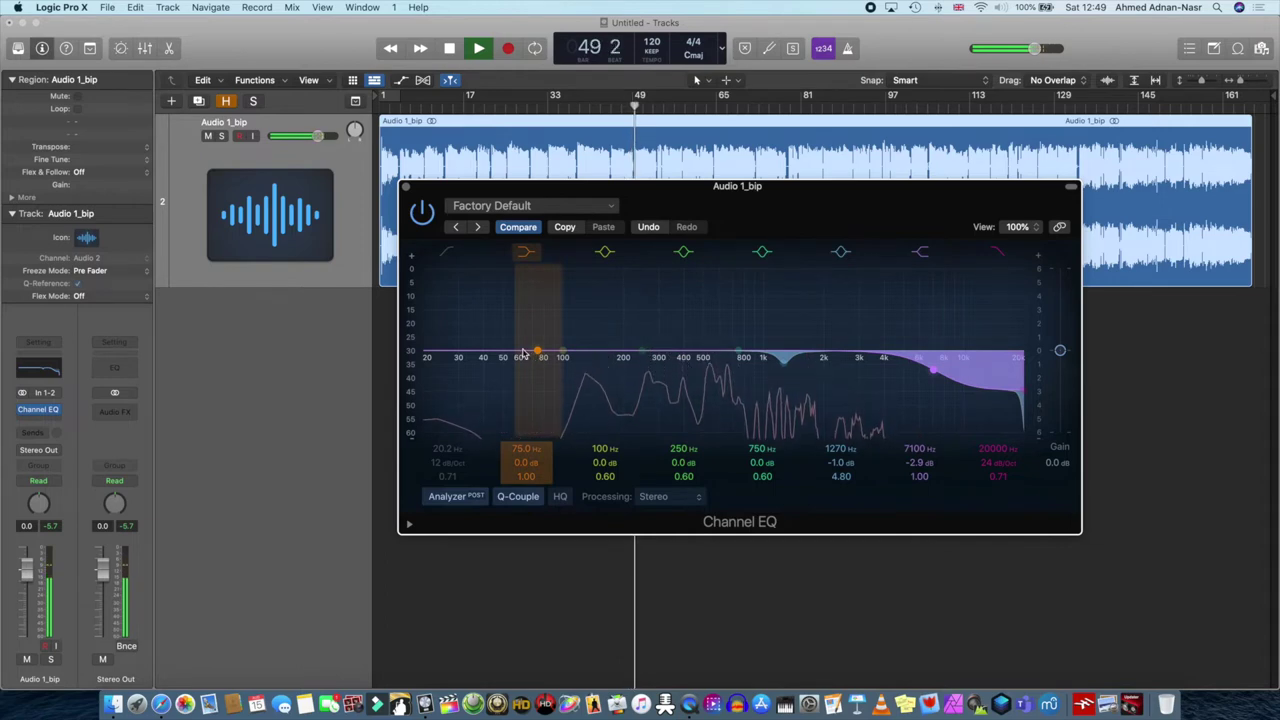
Switch on the low-cut band at 93.5 Hz and change the 250 Hz band to a +1.0 dB boost at 268 Hz
click(447, 252)
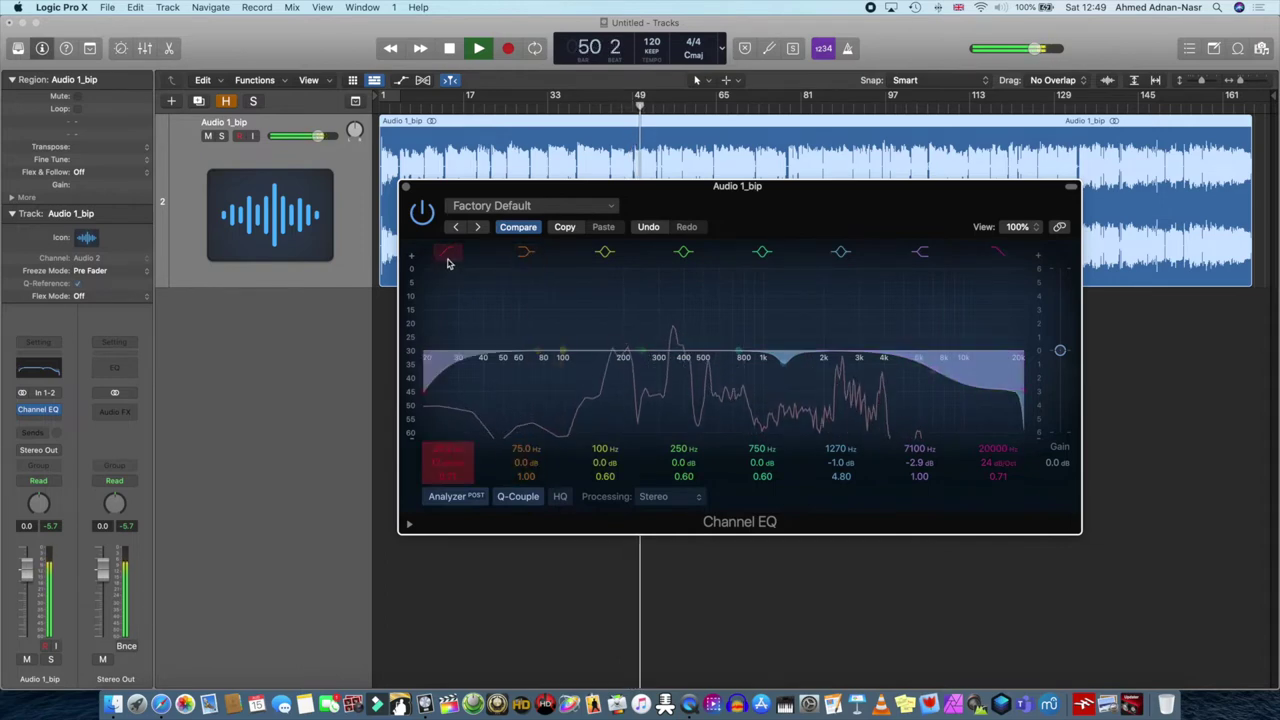
mouse_move(462, 366)
mouse_down()
mouse_move(517, 434)
mouse_move(596, 453)
mouse_up()
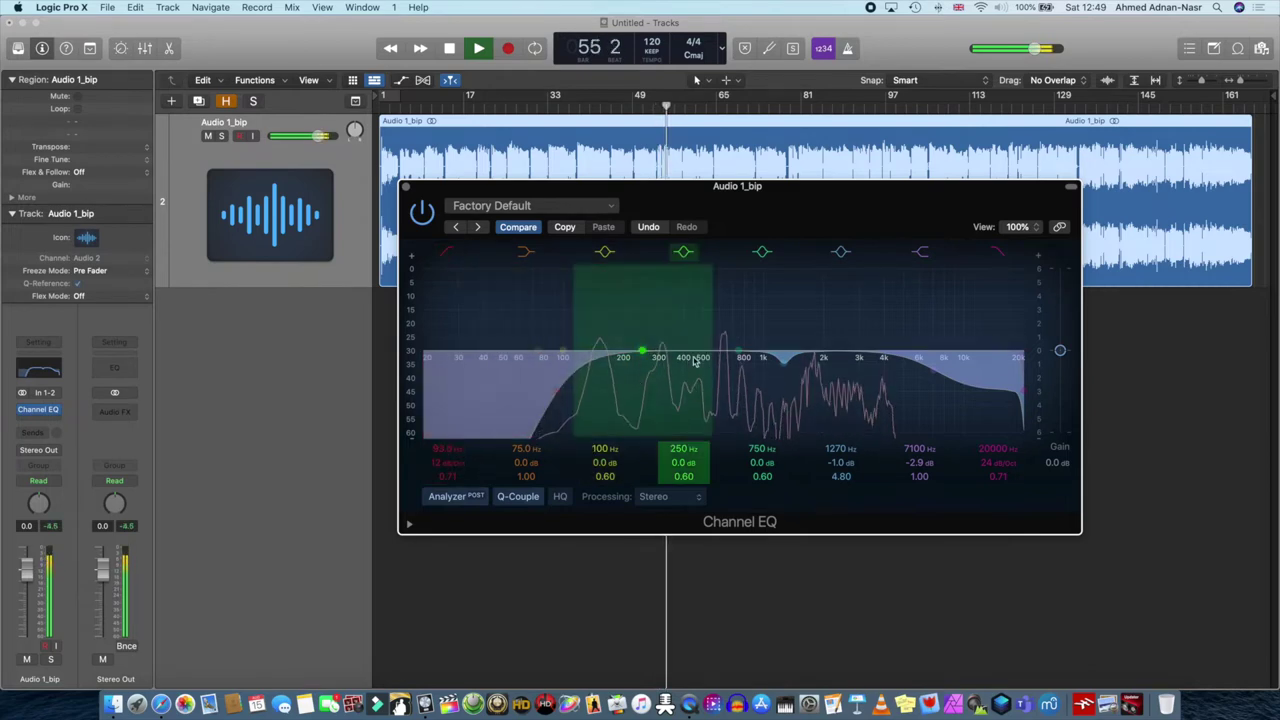
click(604, 251)
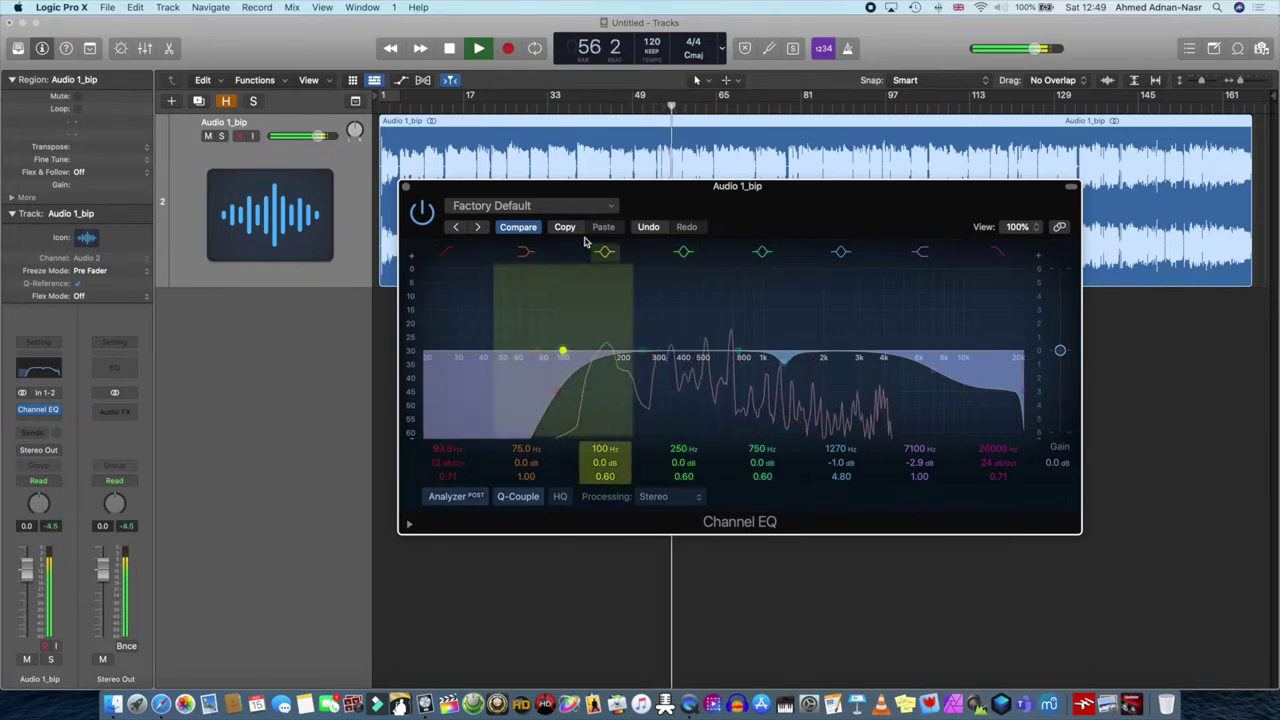
click(604, 251)
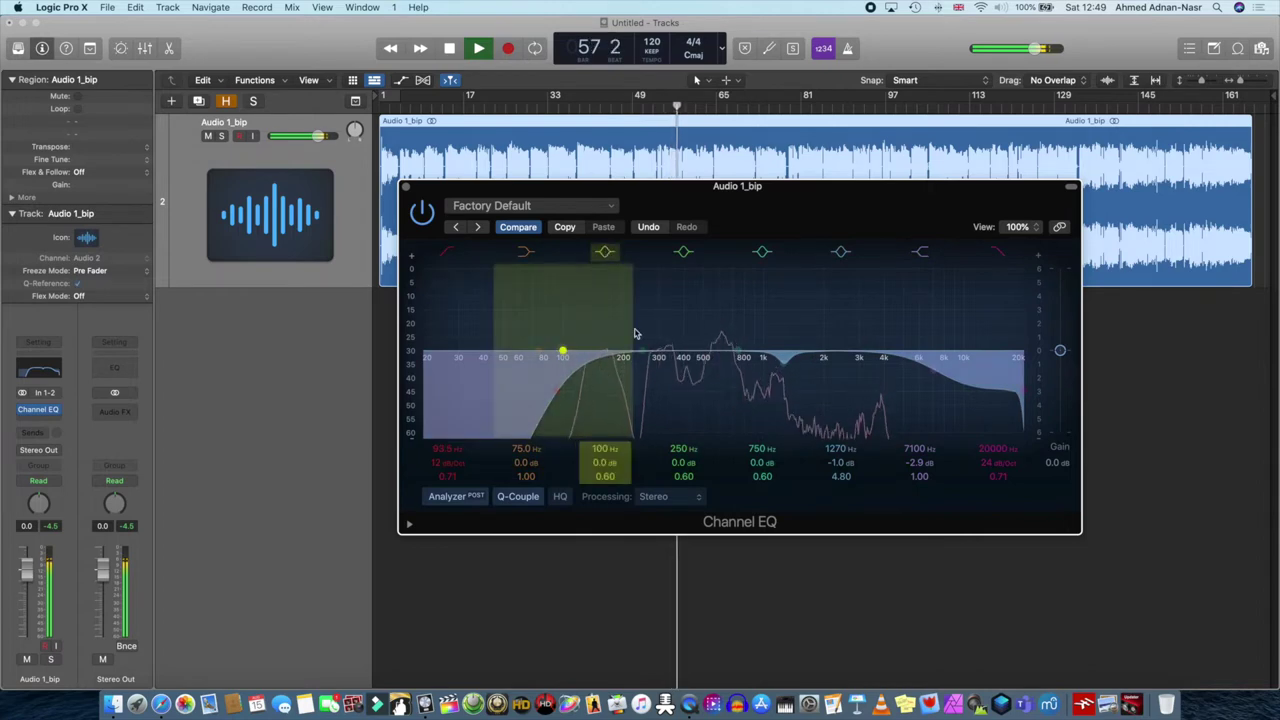
drag(643, 351, 649, 338)
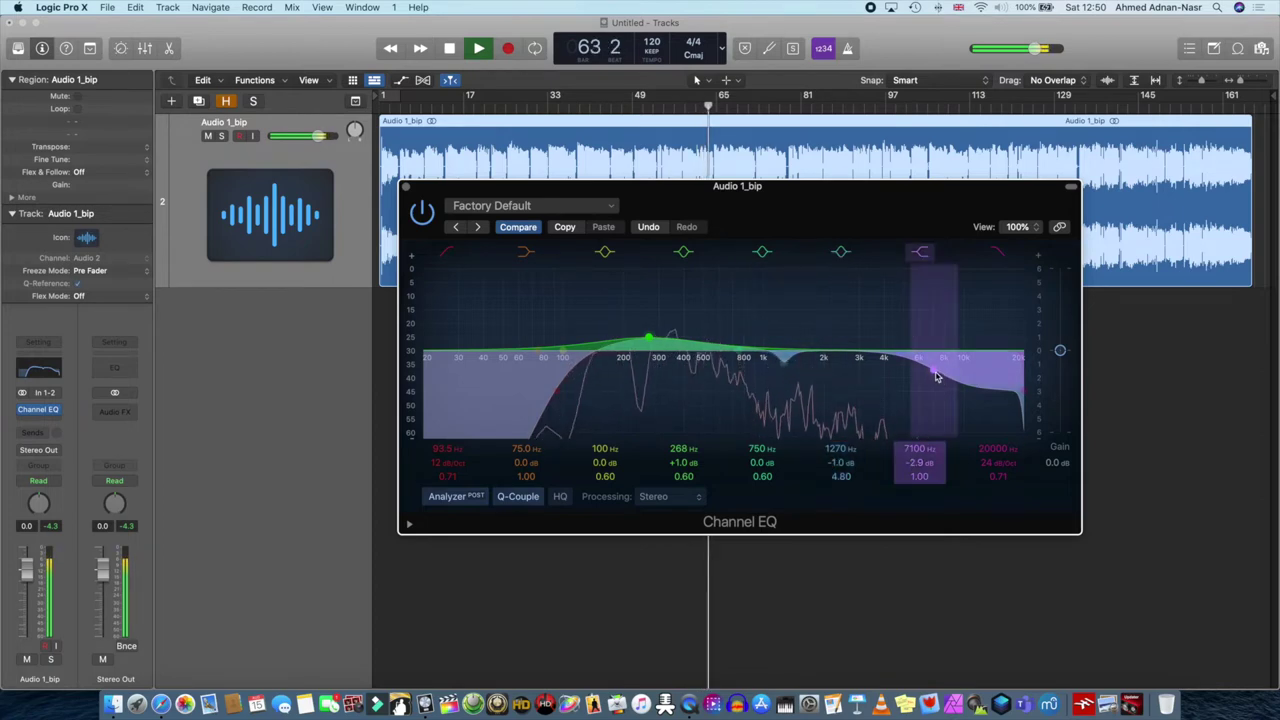
Try the high shelf at -0.8 dB and 5650 Hz, and try bypassing the 1270 Hz band during playback
drag(934, 370, 915, 352)
click(841, 251)
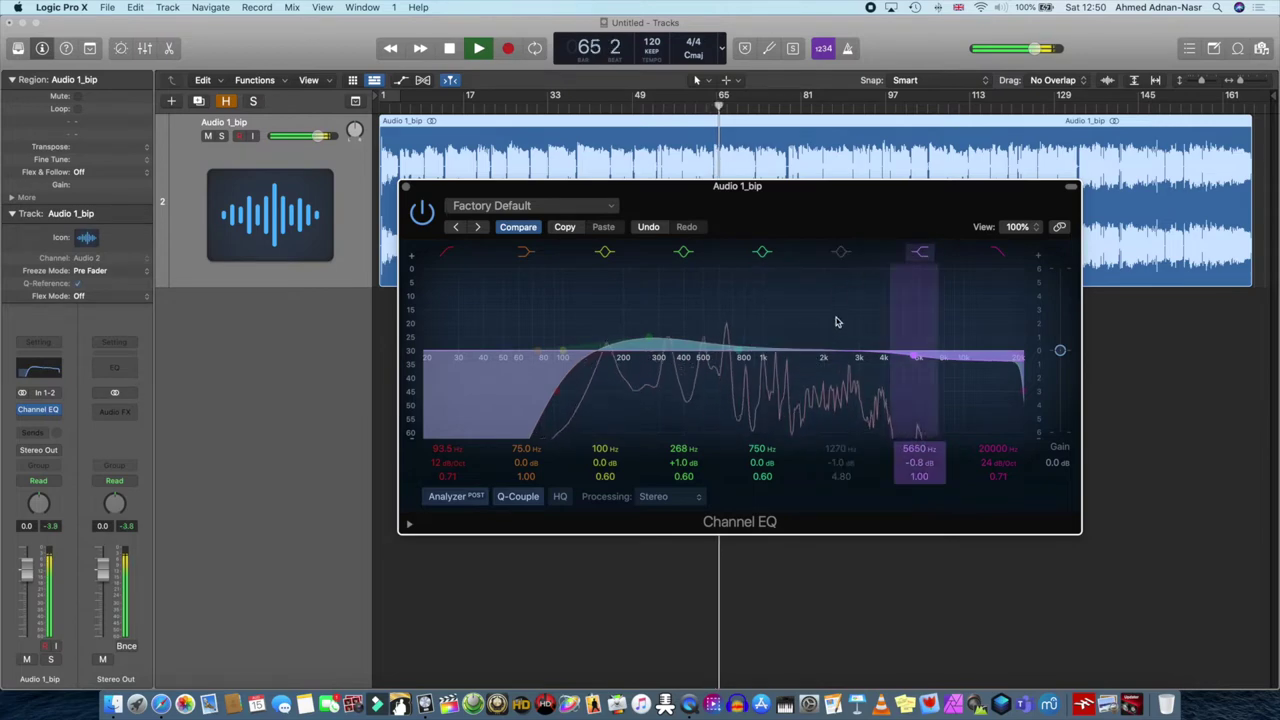
click(843, 252)
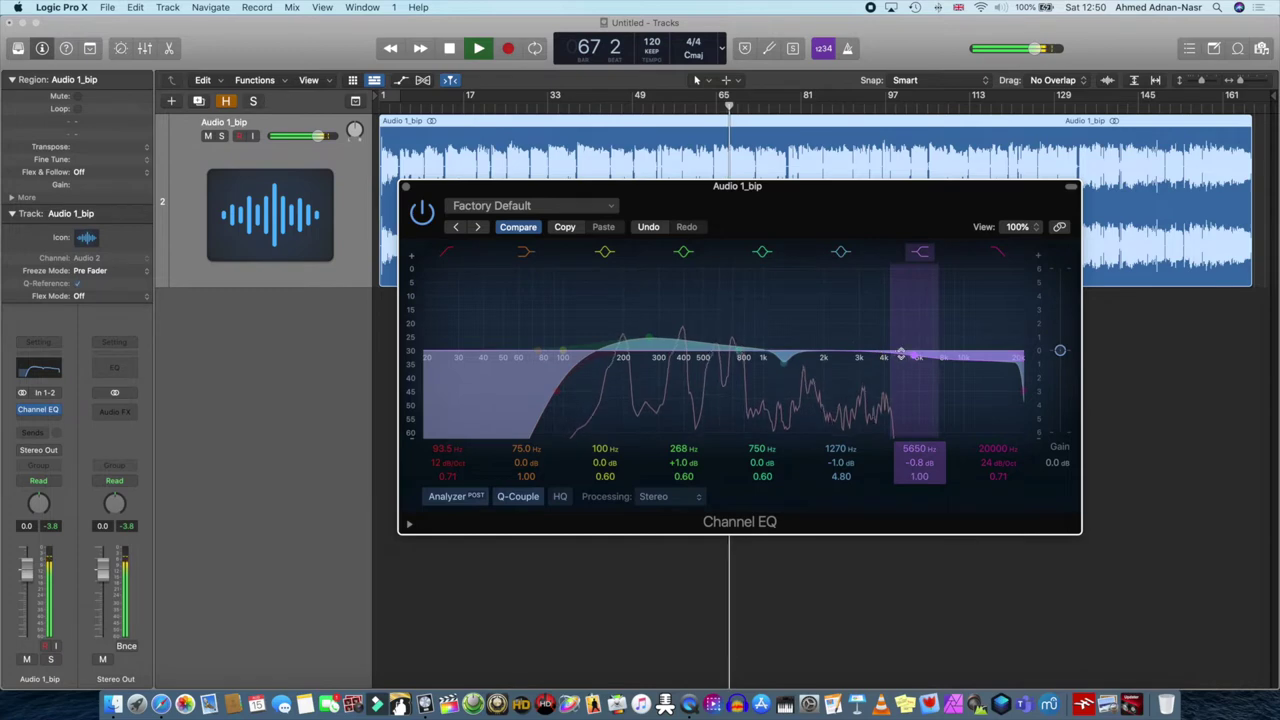
Set the high shelf to +2.0 dB at 3480 Hz and the high-cut band to 8750 Hz with Q 0.39
drag(912, 350, 916, 321)
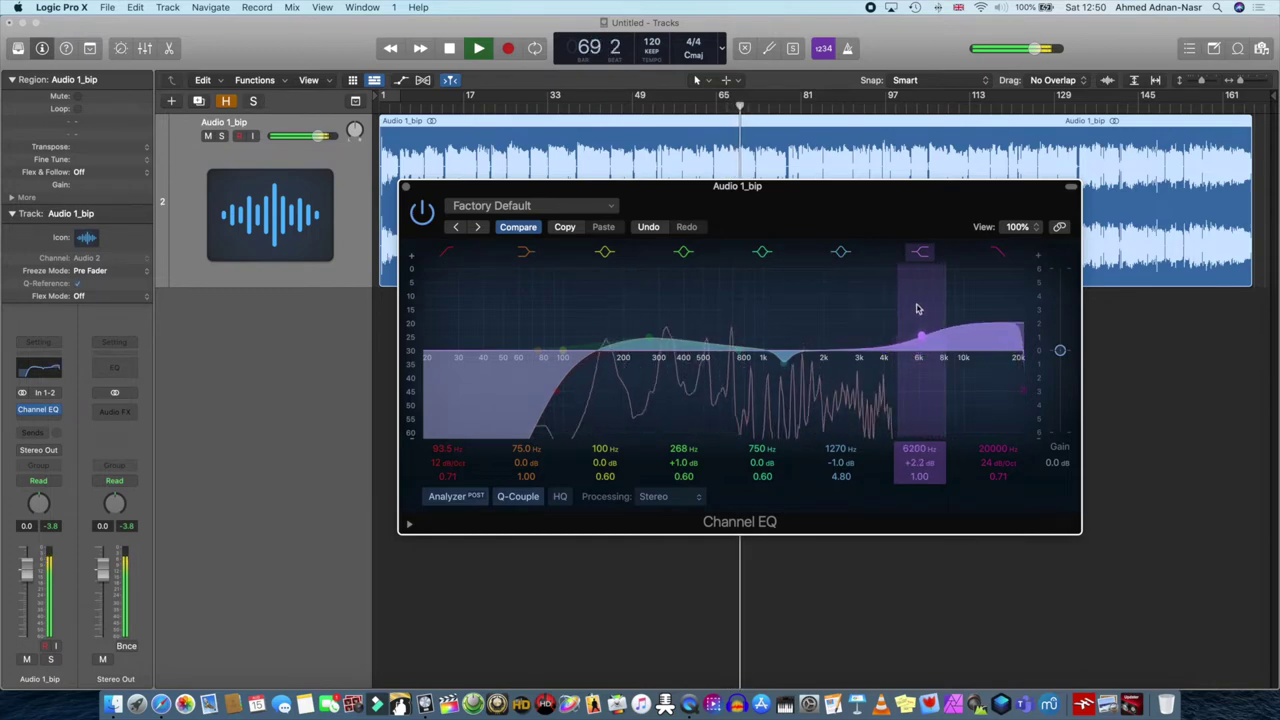
drag(924, 304, 870, 309)
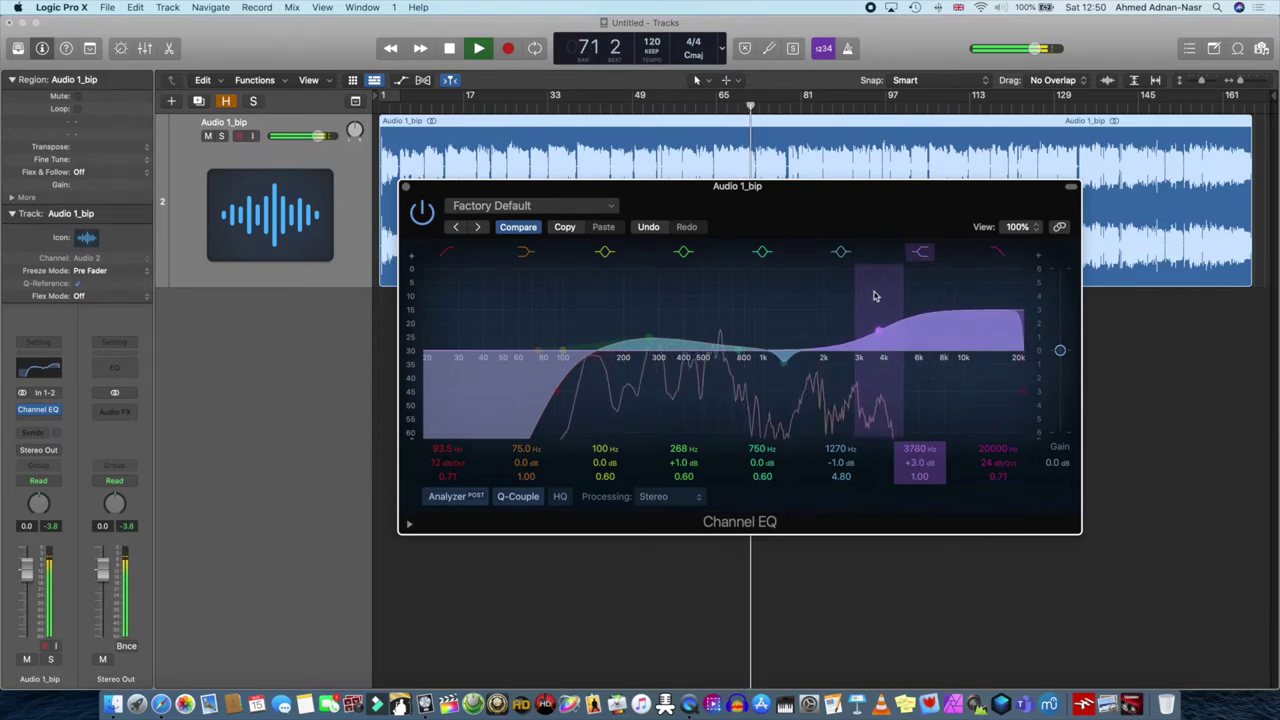
mouse_move(872, 299)
mouse_down()
mouse_move(869, 285)
mouse_move(868, 319)
mouse_up()
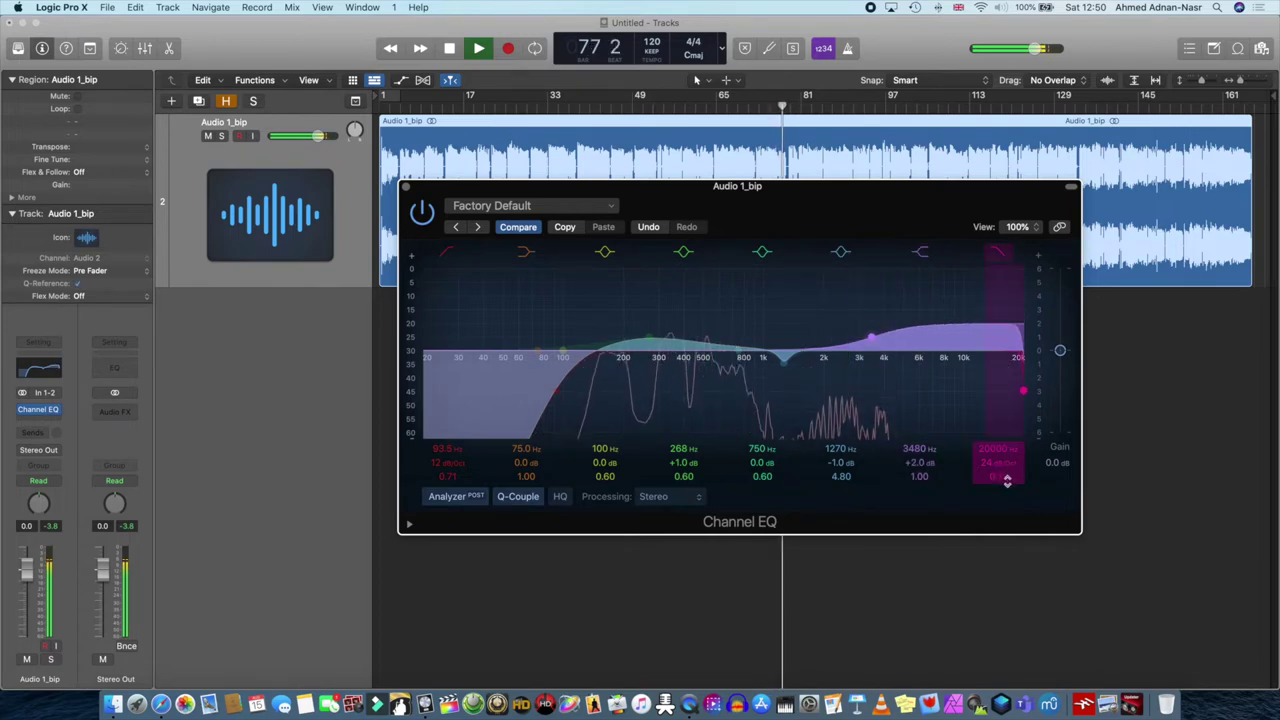
drag(998, 476, 998, 502)
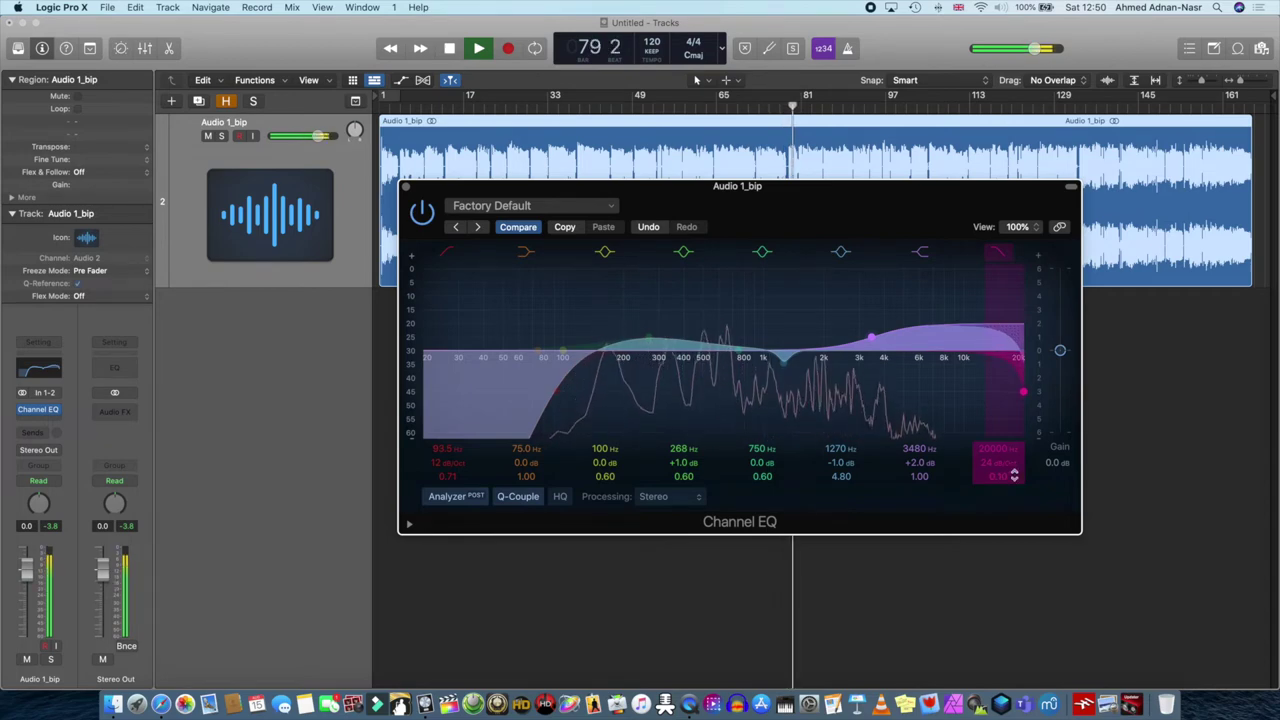
drag(1024, 393, 953, 423)
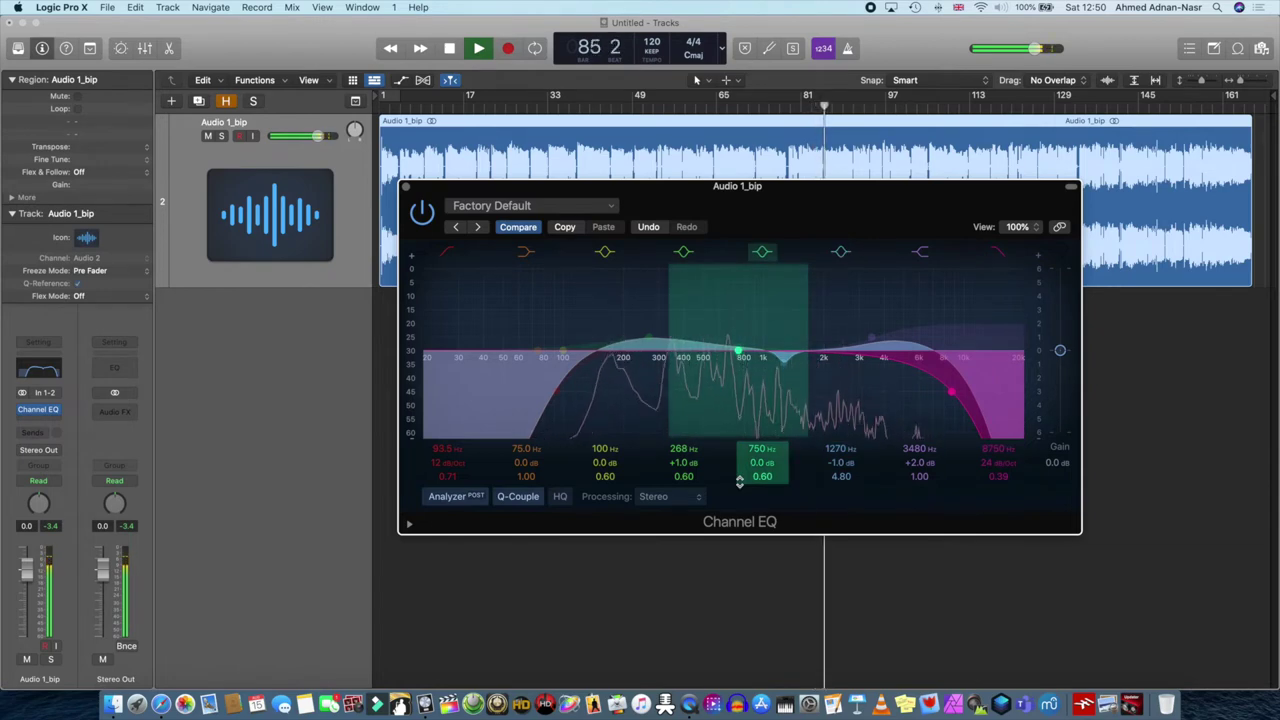
Compare the shaped EQ curve with the original flat settings while the track plays
click(517, 227)
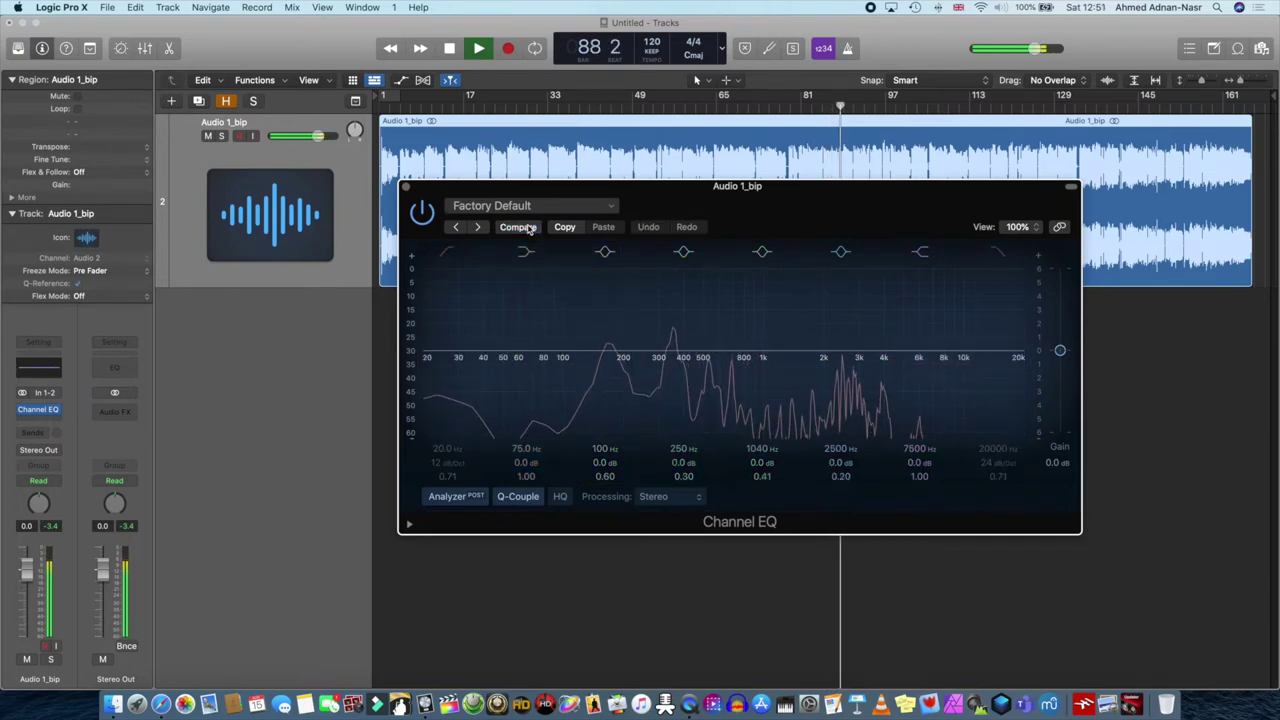
click(530, 228)
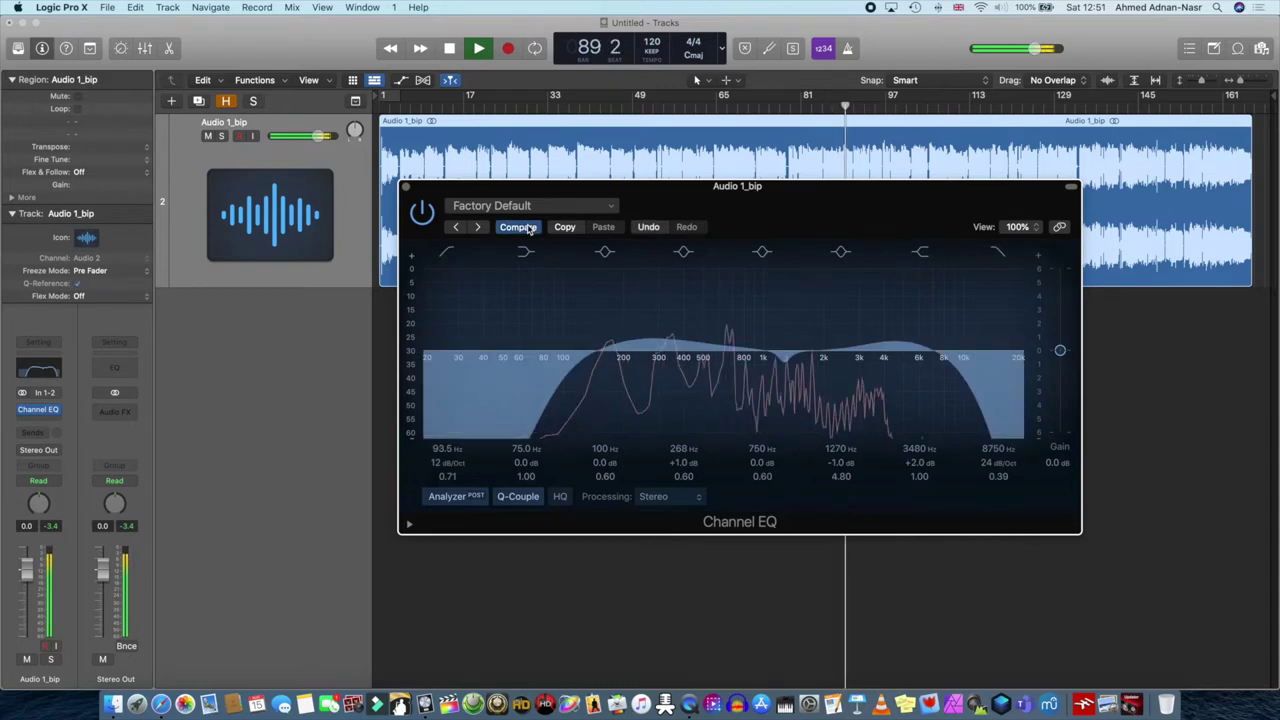
click(530, 228)
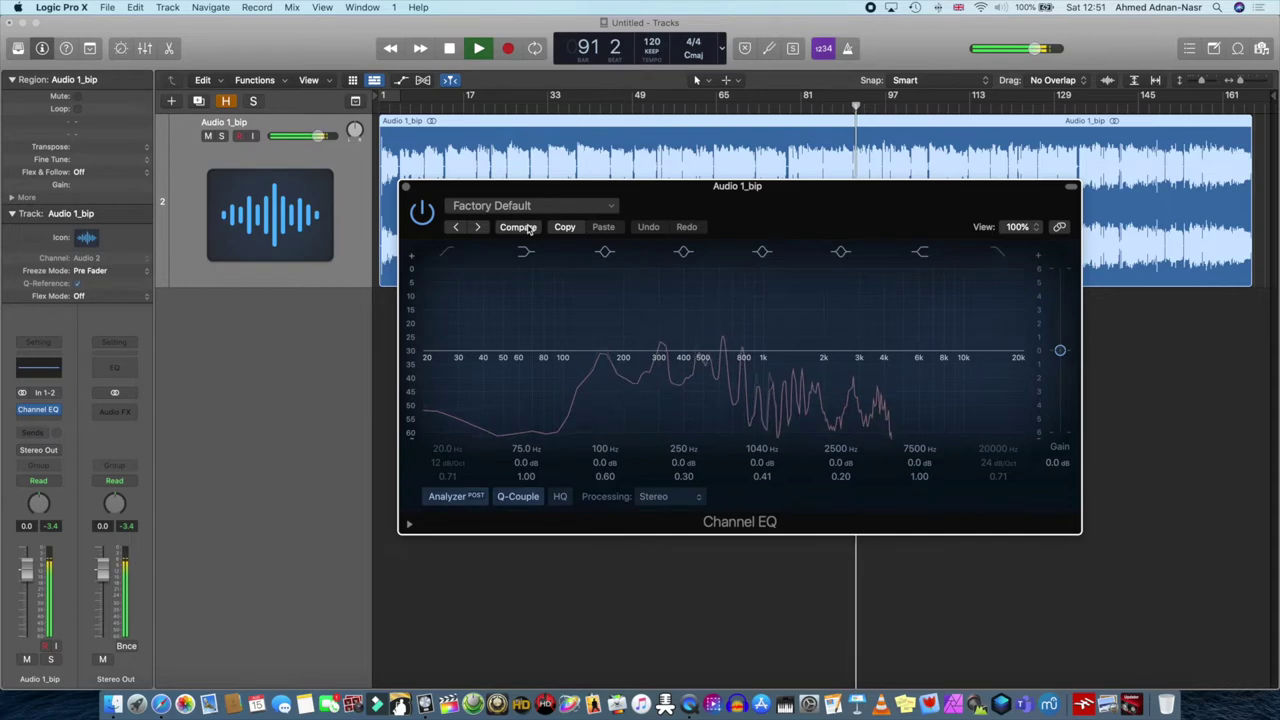
click(530, 228)
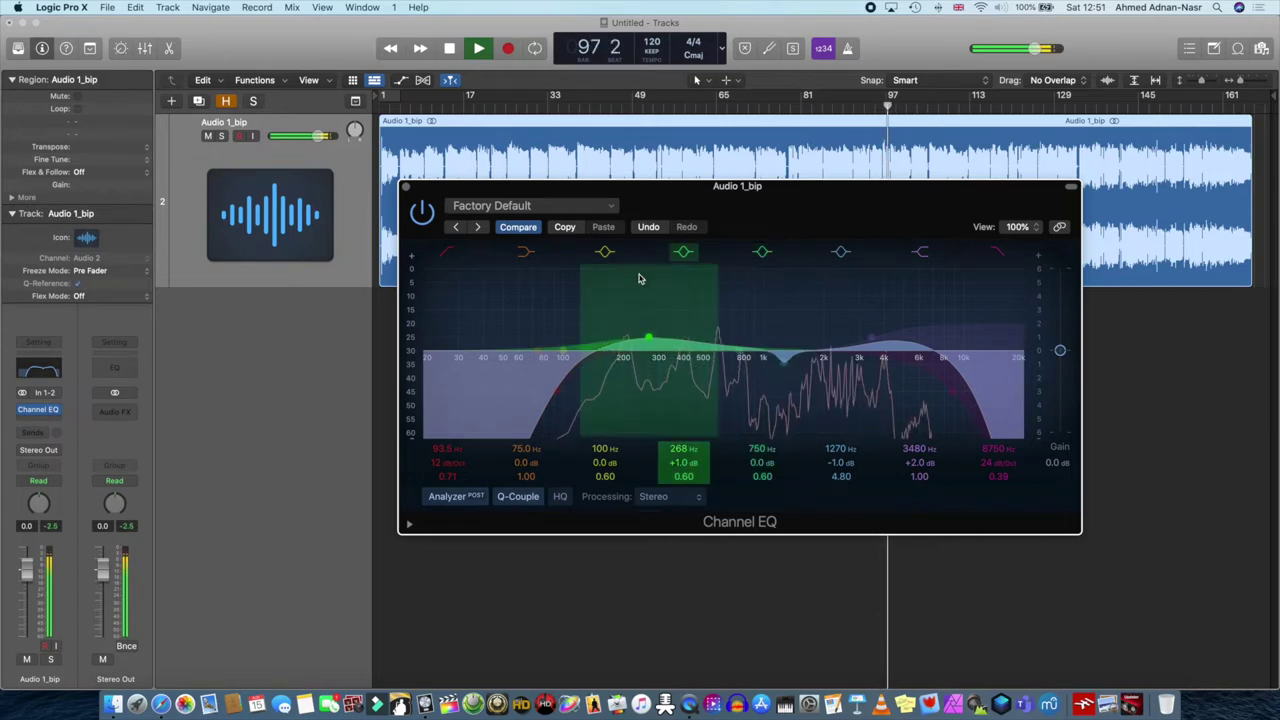
Replay the track from an earlier point and compare the edited EQ with the original settings again
click(495, 107)
key(space)
key(space)
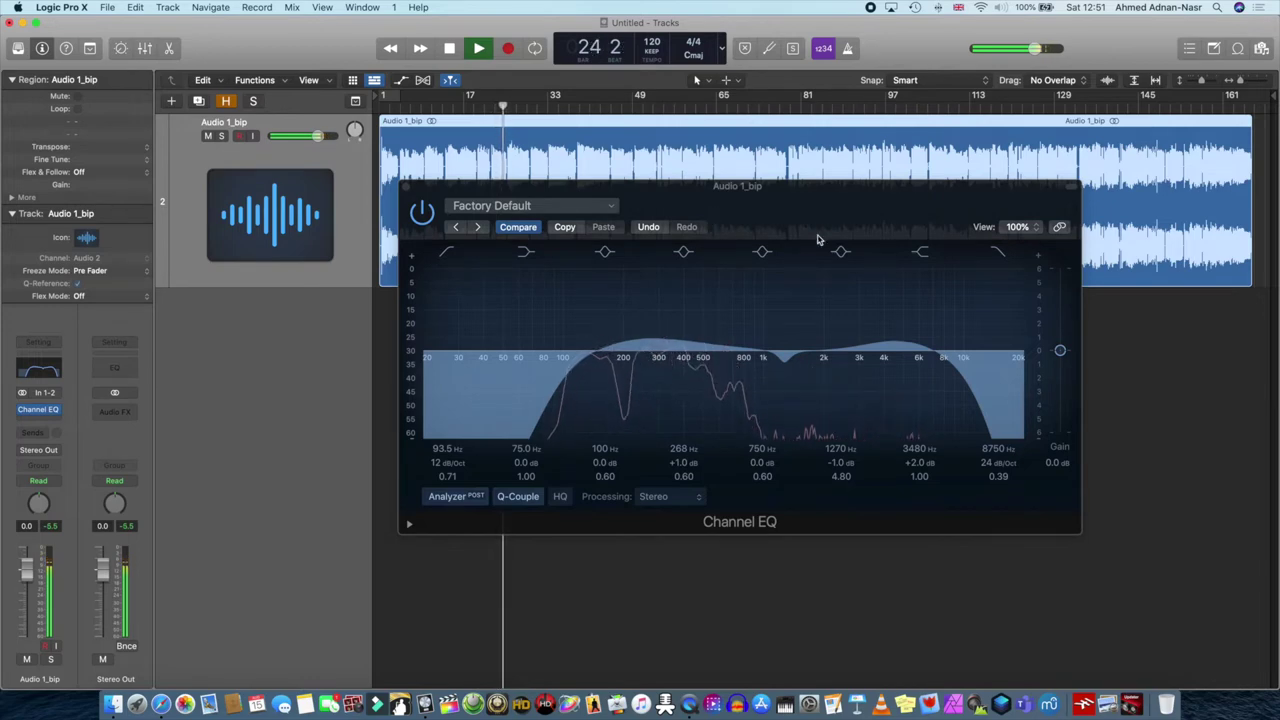
click(533, 230)
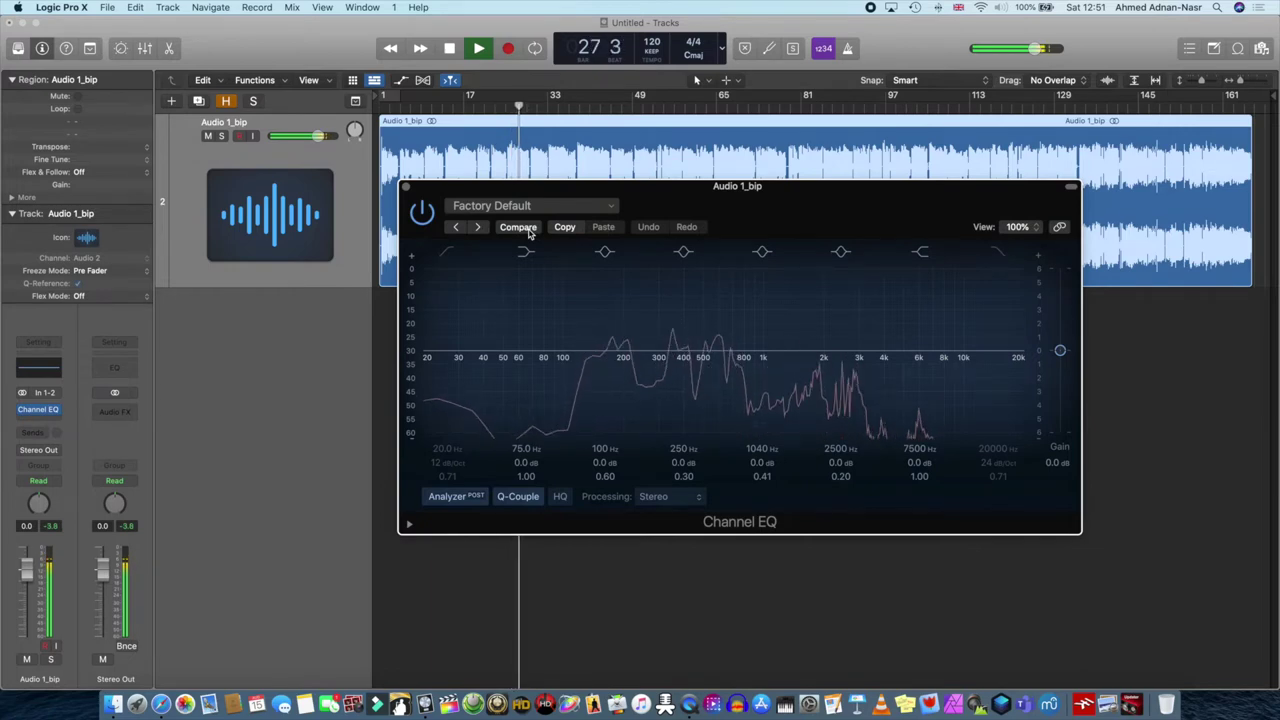
click(530, 231)
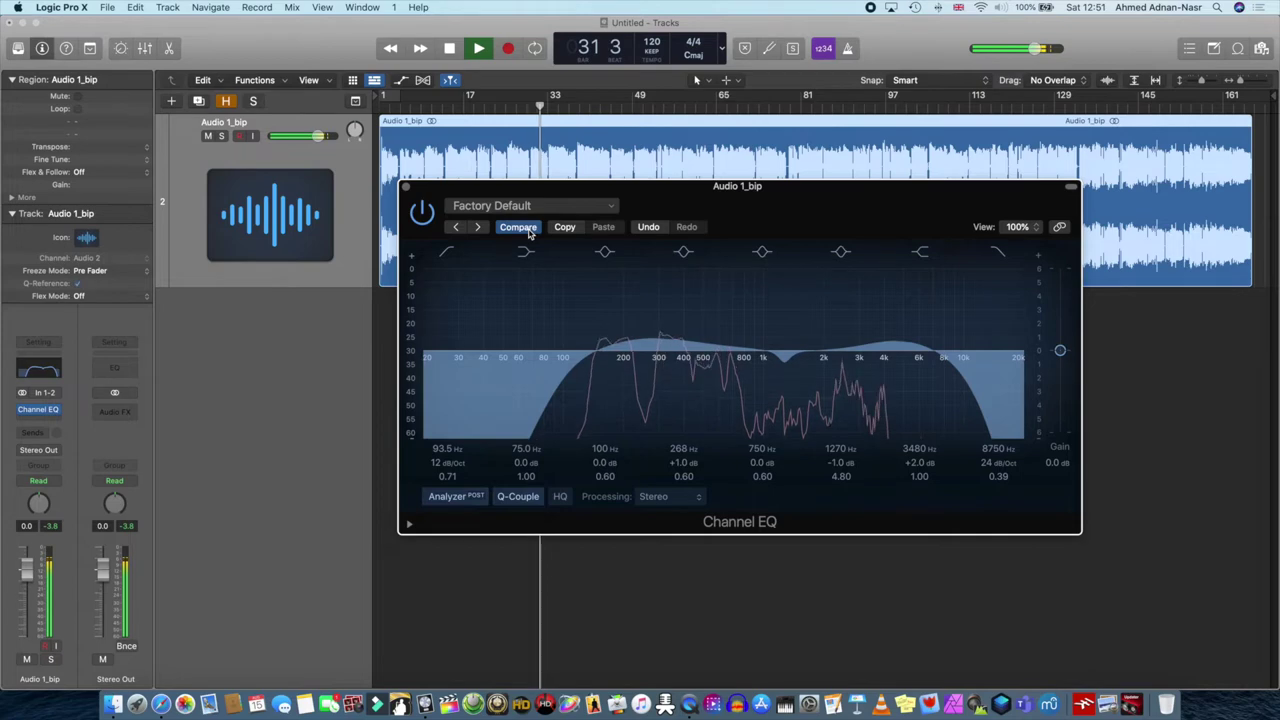
click(518, 227)
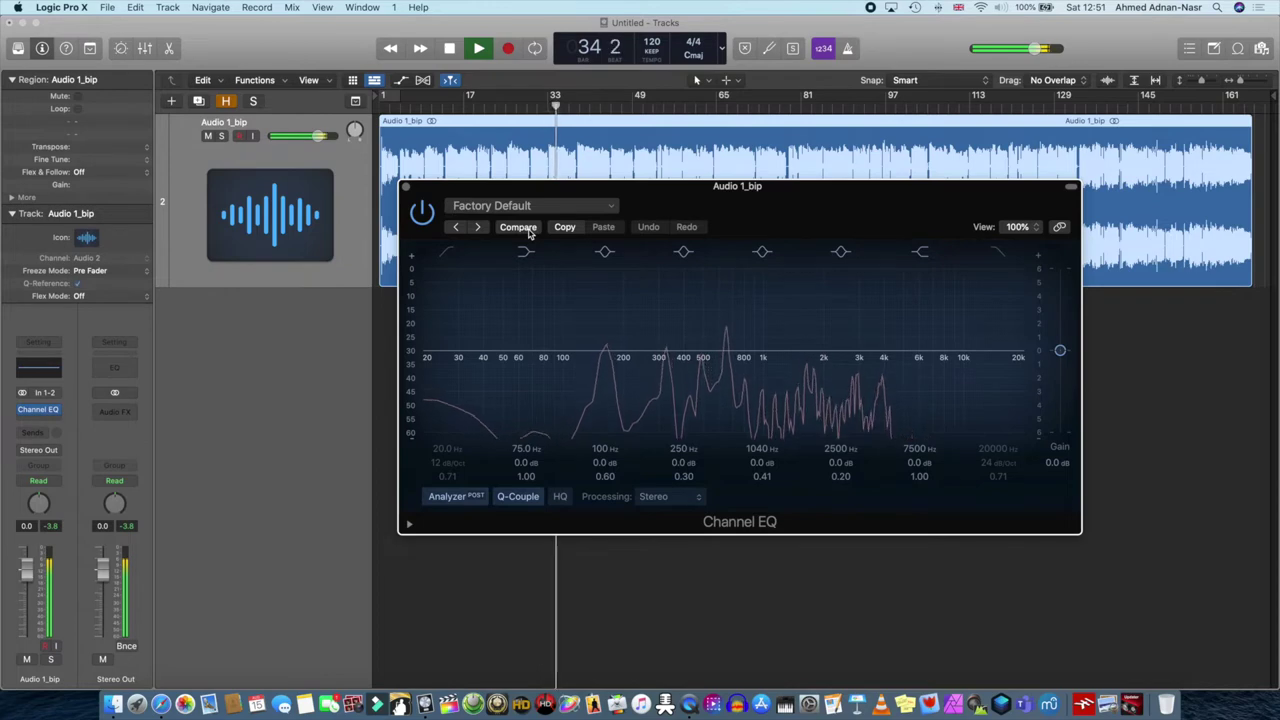
click(518, 227)
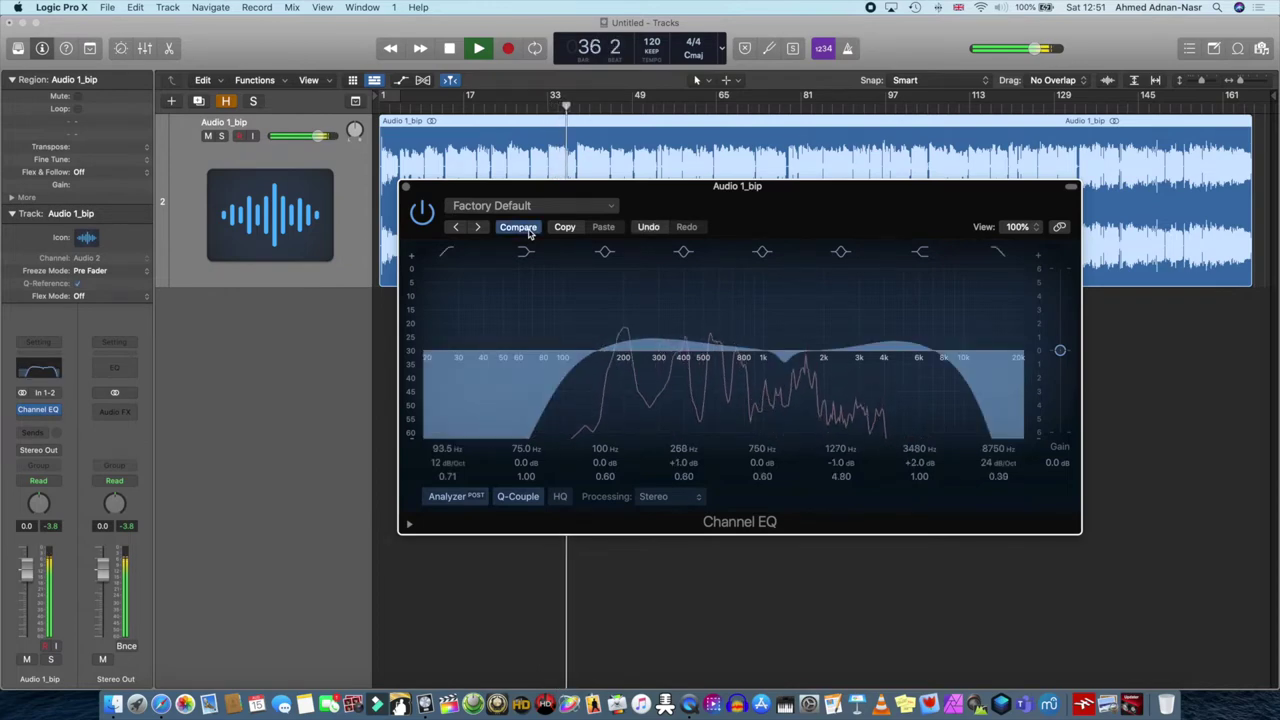
Close the Channel EQ, stop playback and return the playhead to the start of the project
click(406, 188)
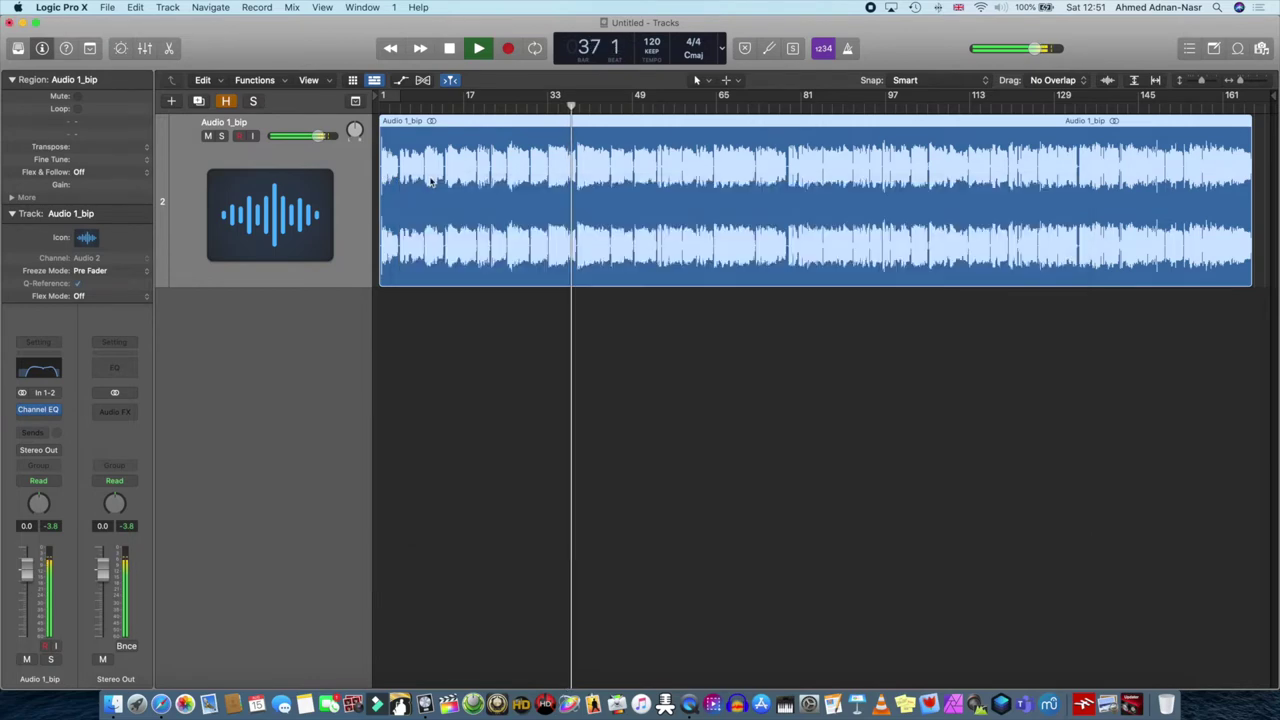
click(455, 52)
click(455, 55)
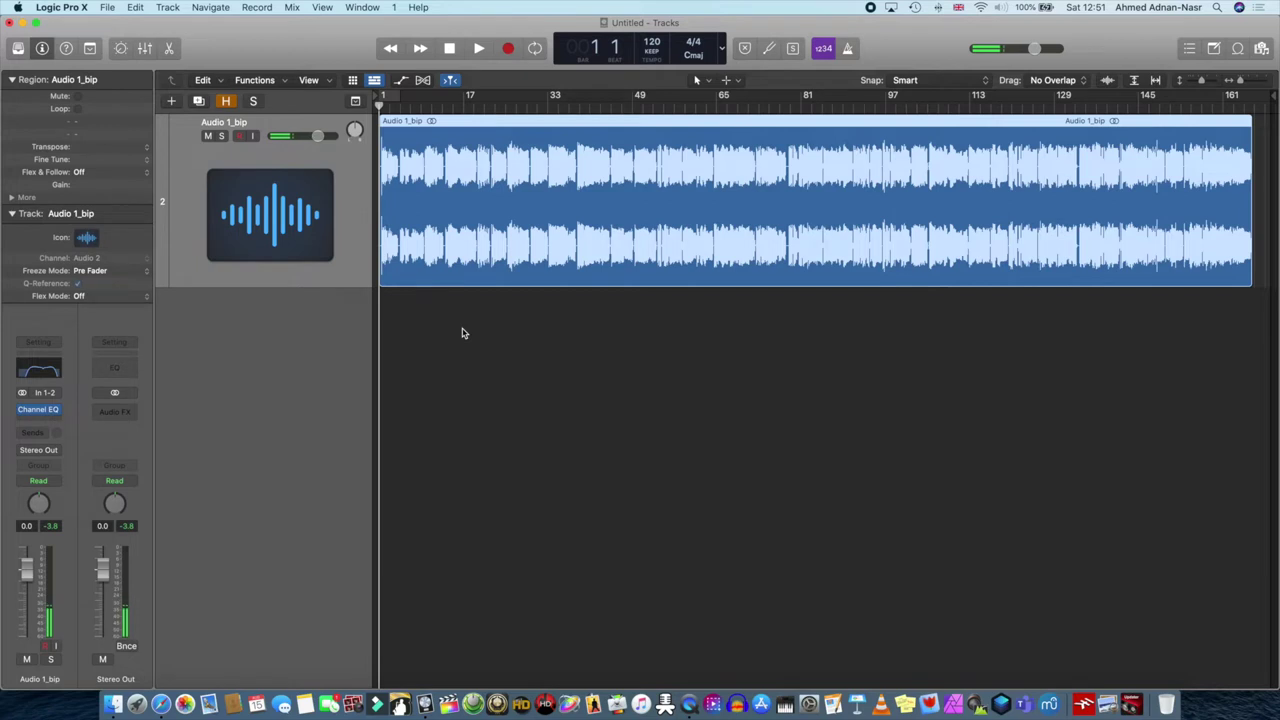
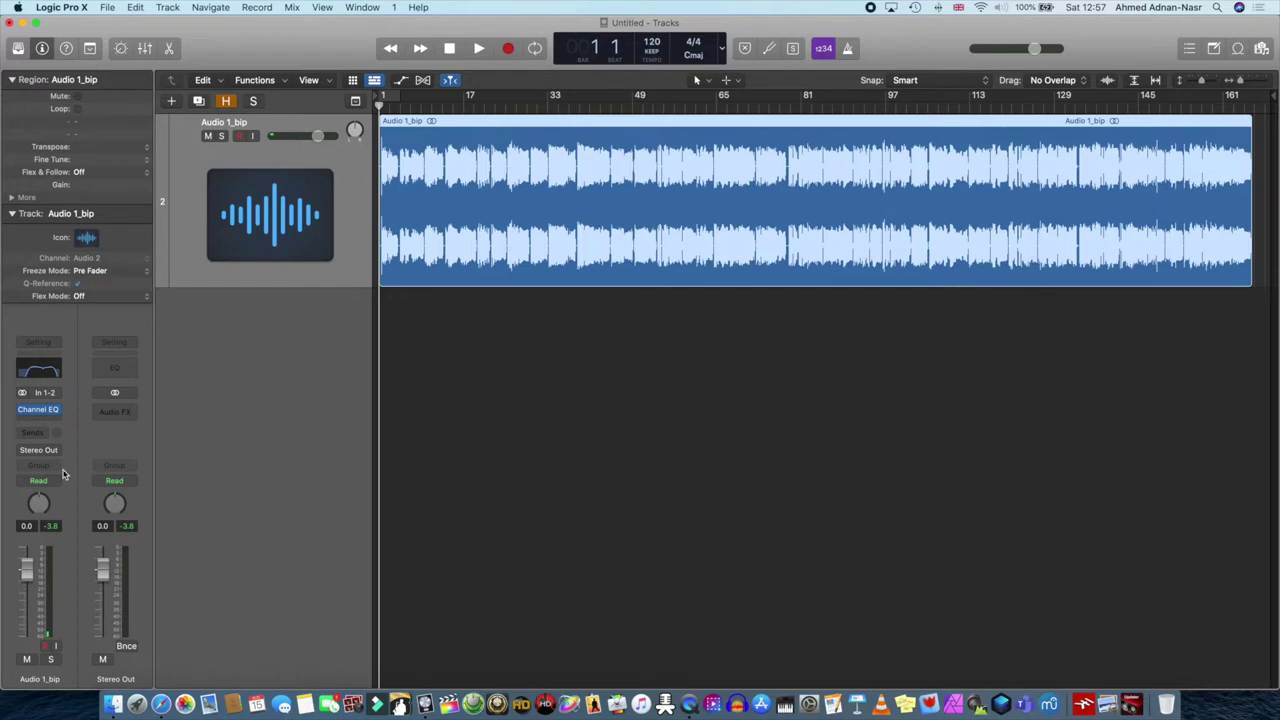
Insert a stereo Space Designer reverb after the Channel EQ on the Audio 1_bip channel
click(40, 426)
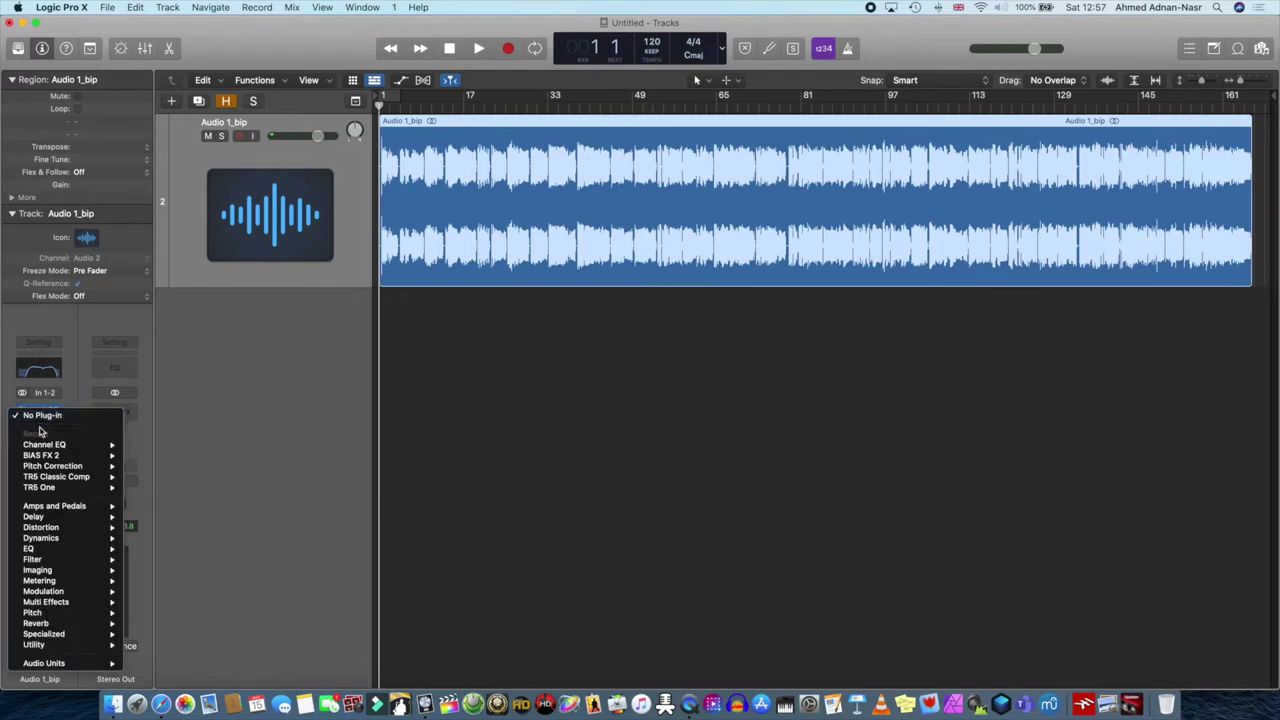
mouse_move(46, 530)
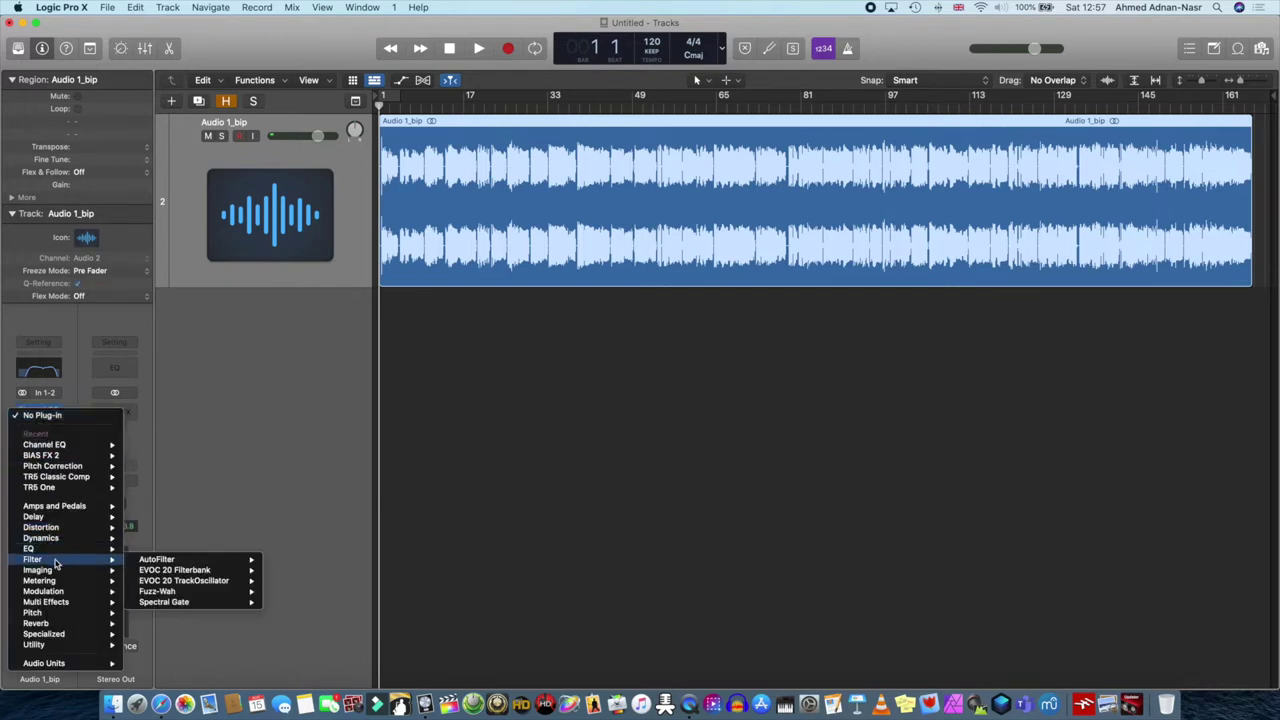
mouse_move(63, 624)
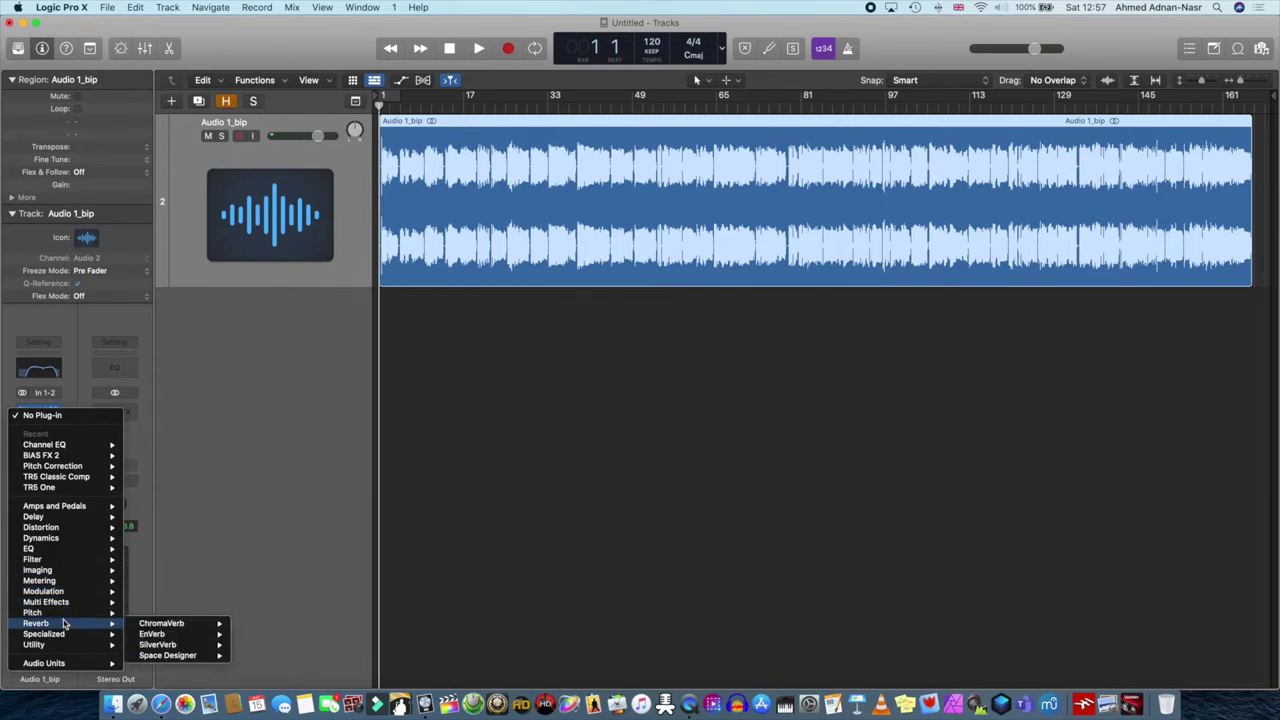
mouse_move(159, 626)
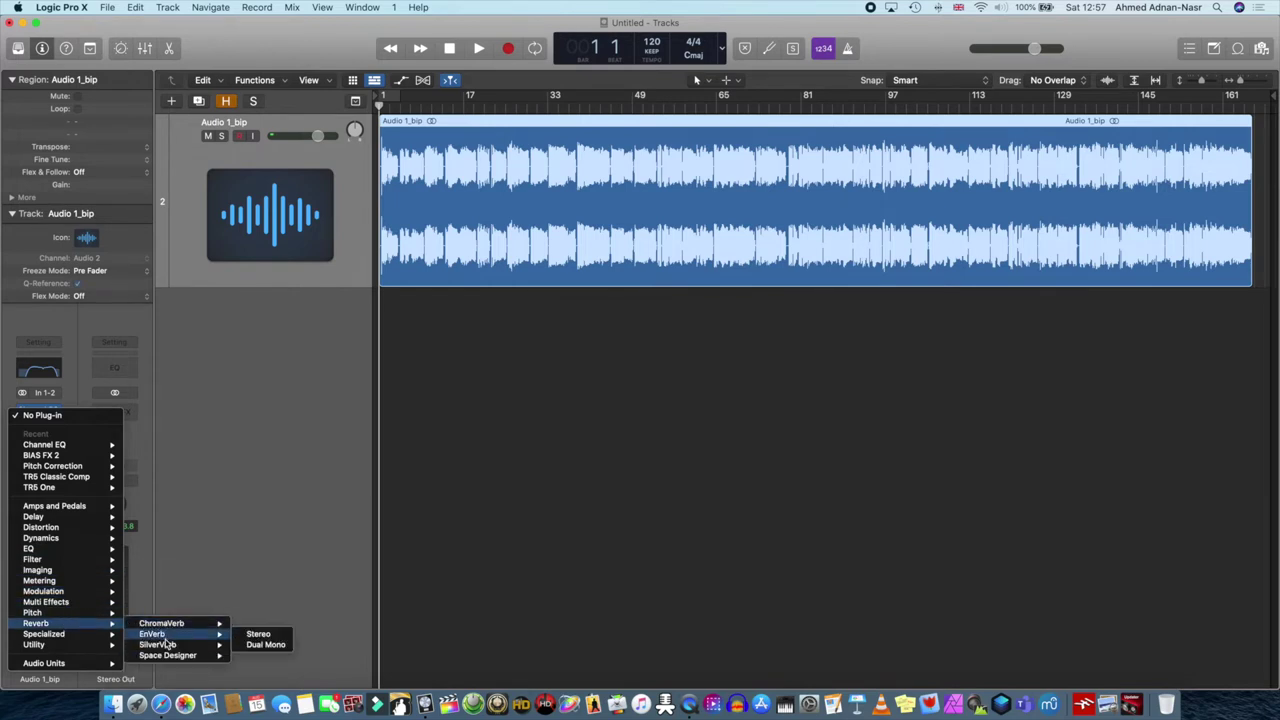
mouse_move(178, 656)
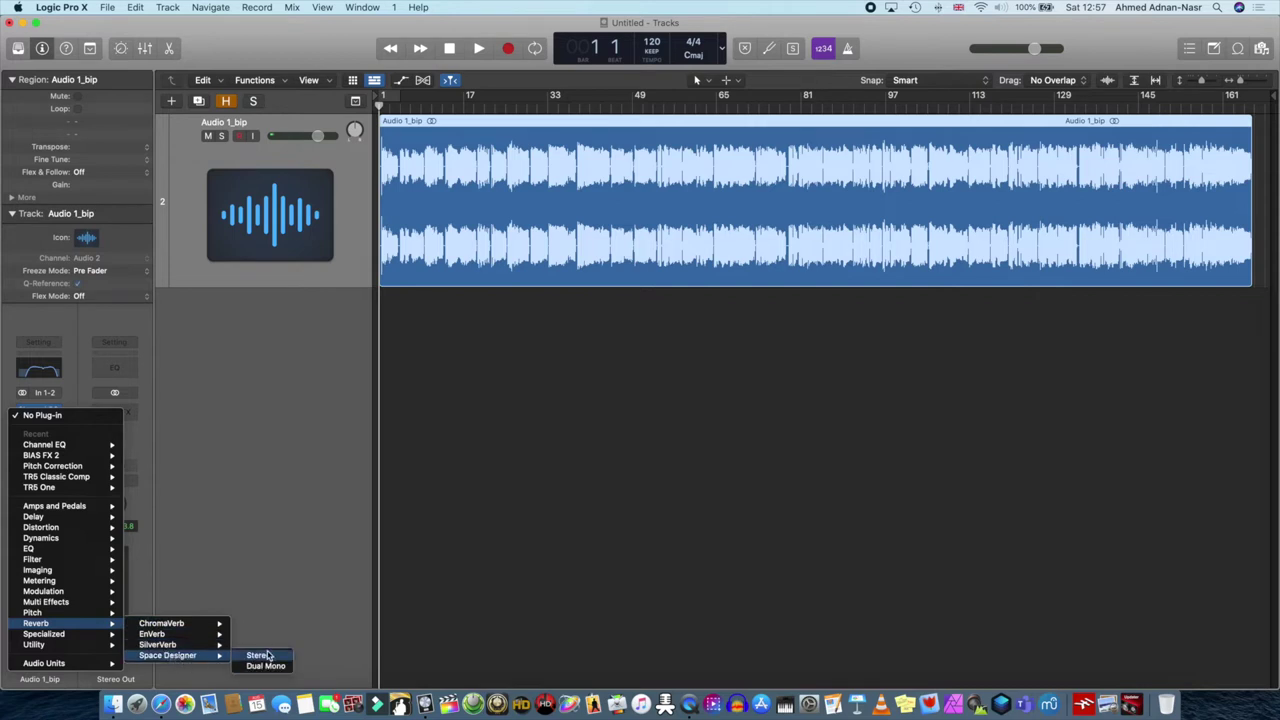
click(258, 655)
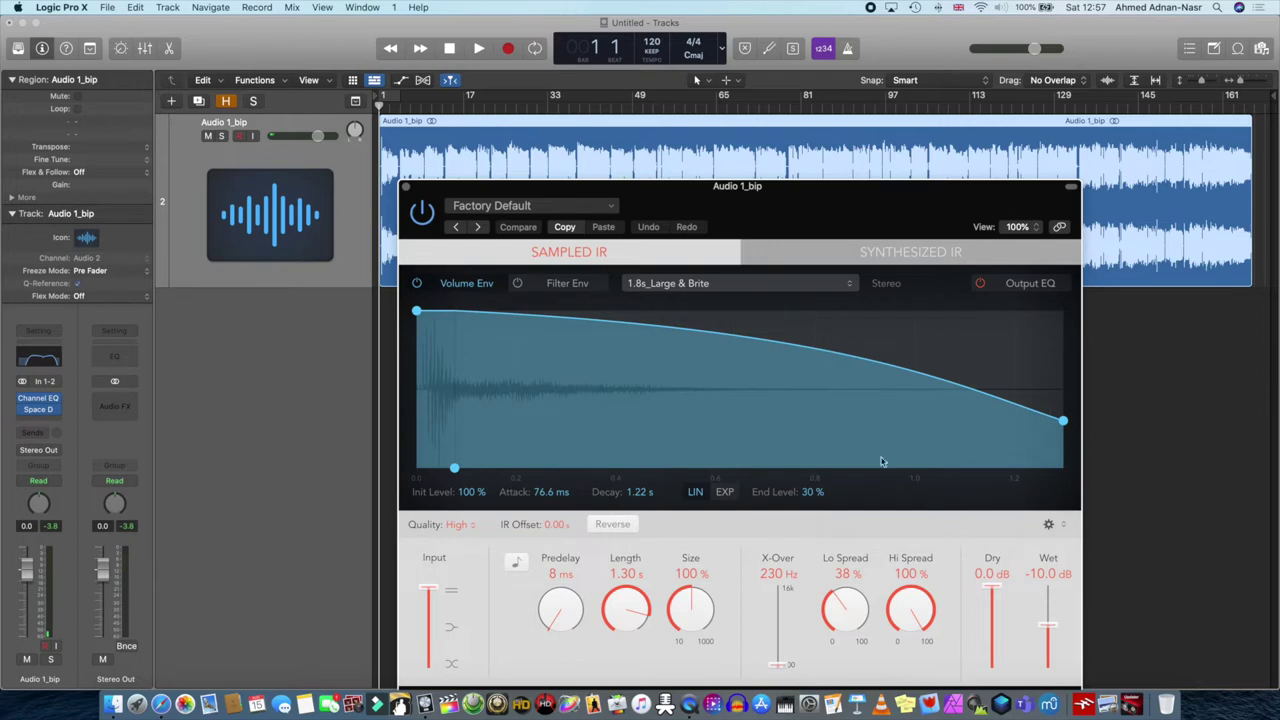
Load the Medium Spaces plate reverb preset 1.2s Tabla Plate in Space Designer
click(611, 210)
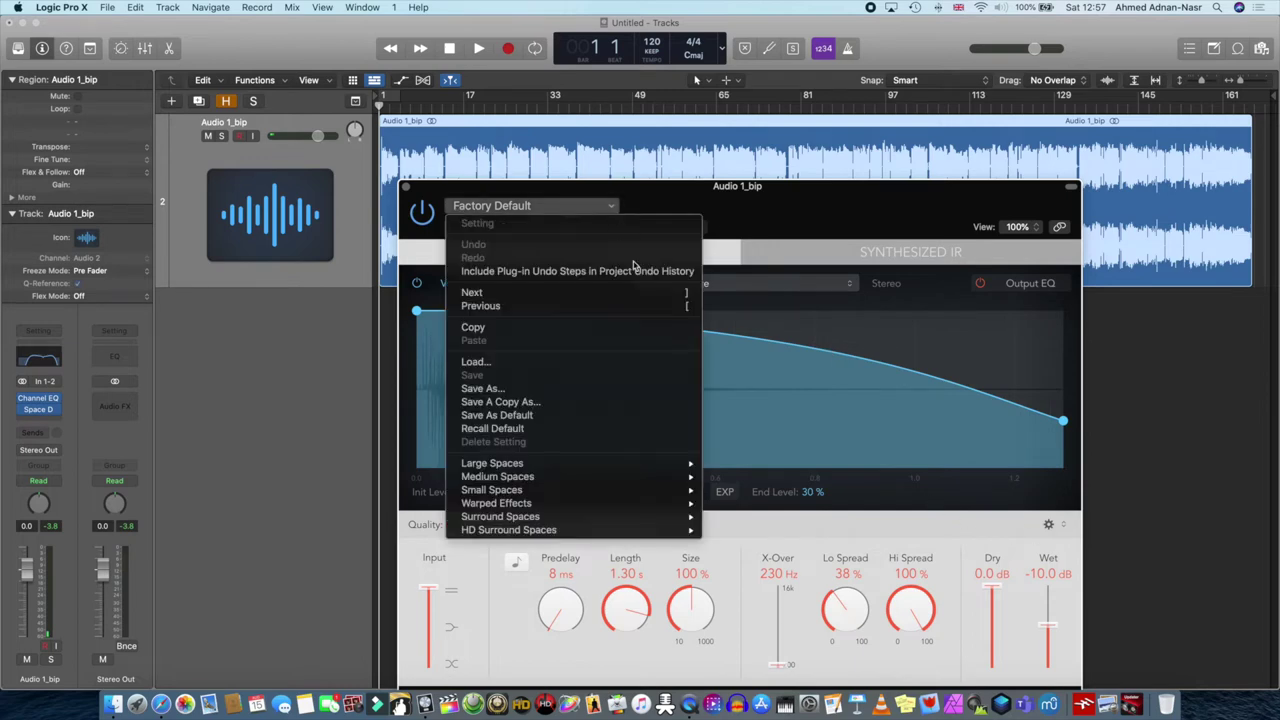
mouse_move(578, 480)
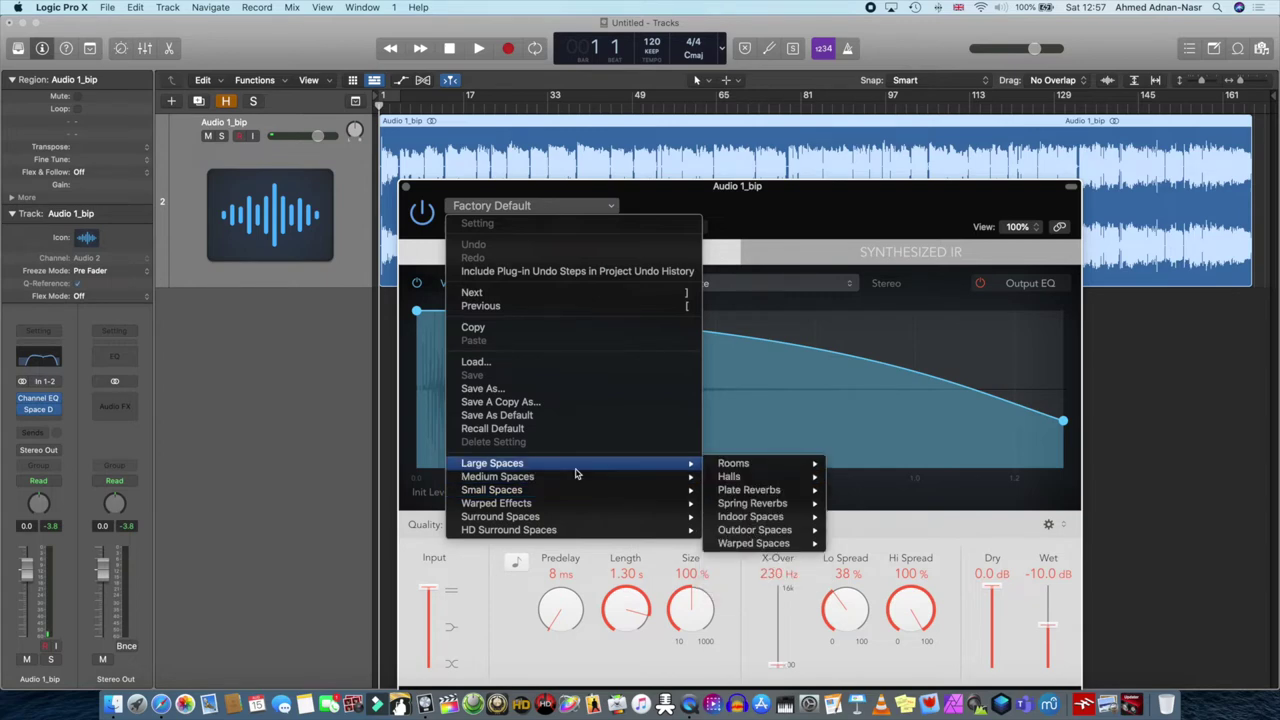
mouse_move(773, 505)
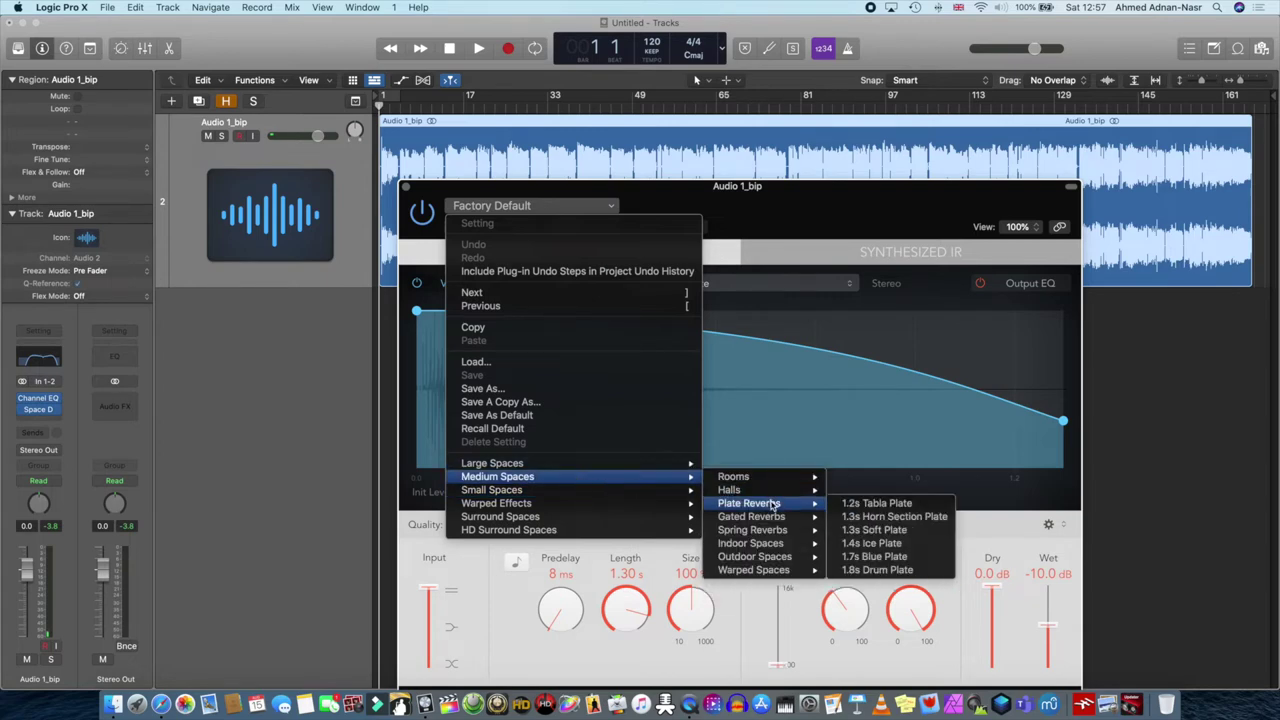
click(878, 508)
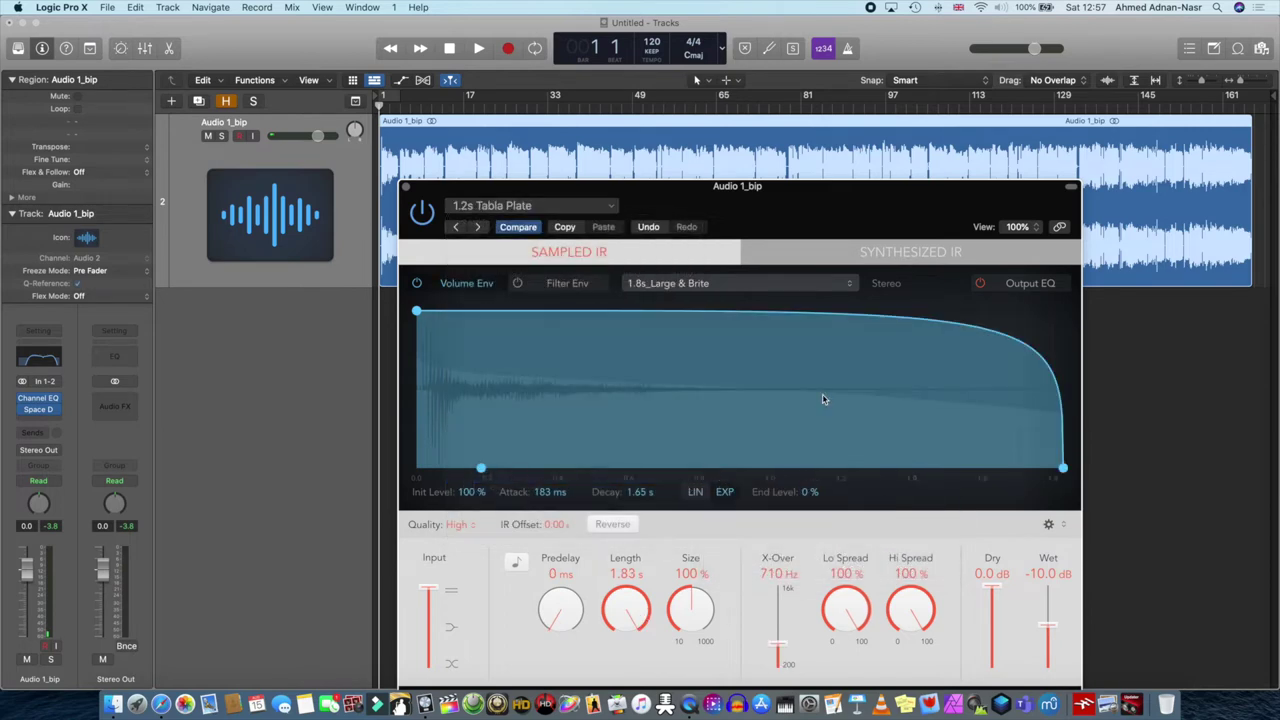
During playback, lower the reverb's wet level to -22.0 dB and compare it with the original settings
click(480, 49)
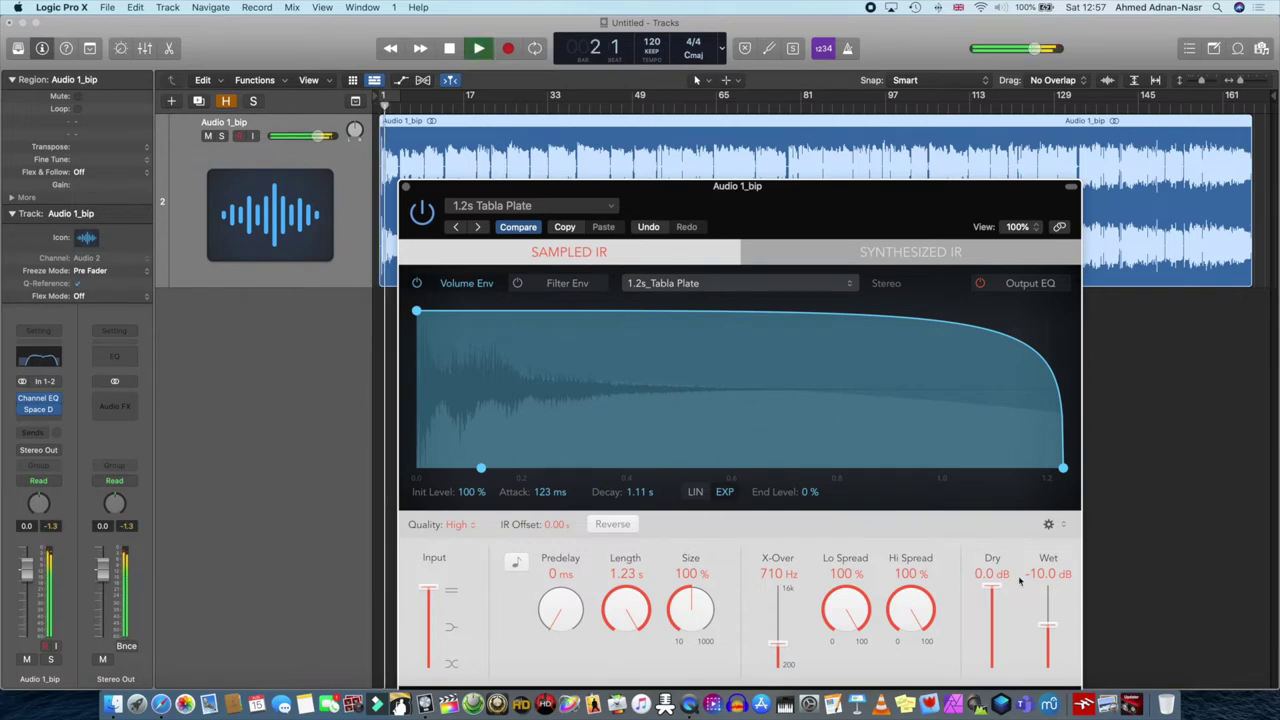
drag(1065, 630, 1056, 647)
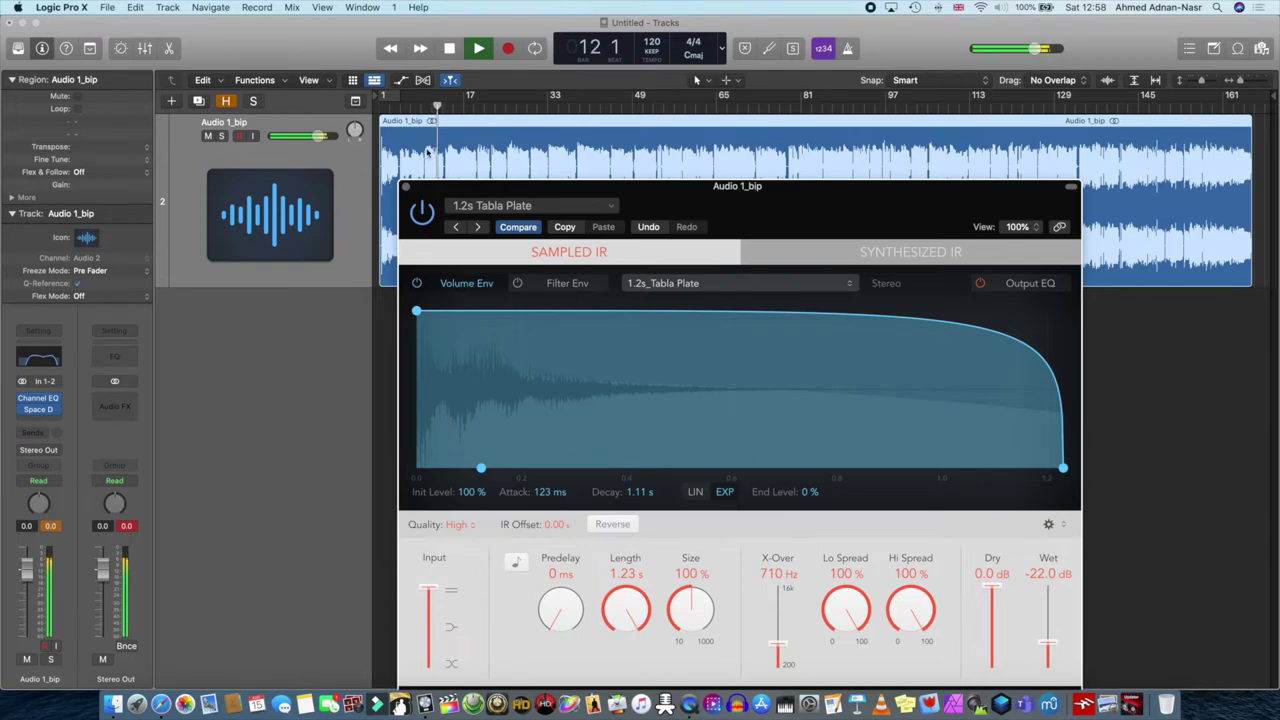
click(520, 227)
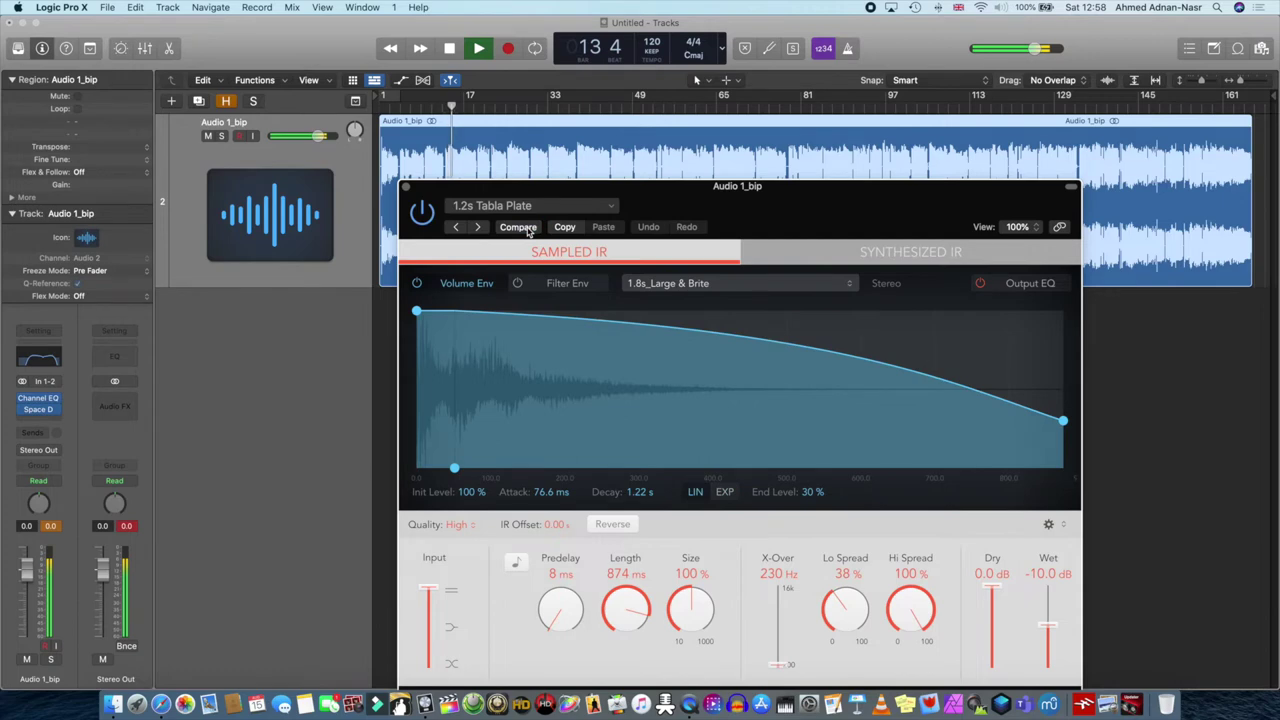
click(528, 229)
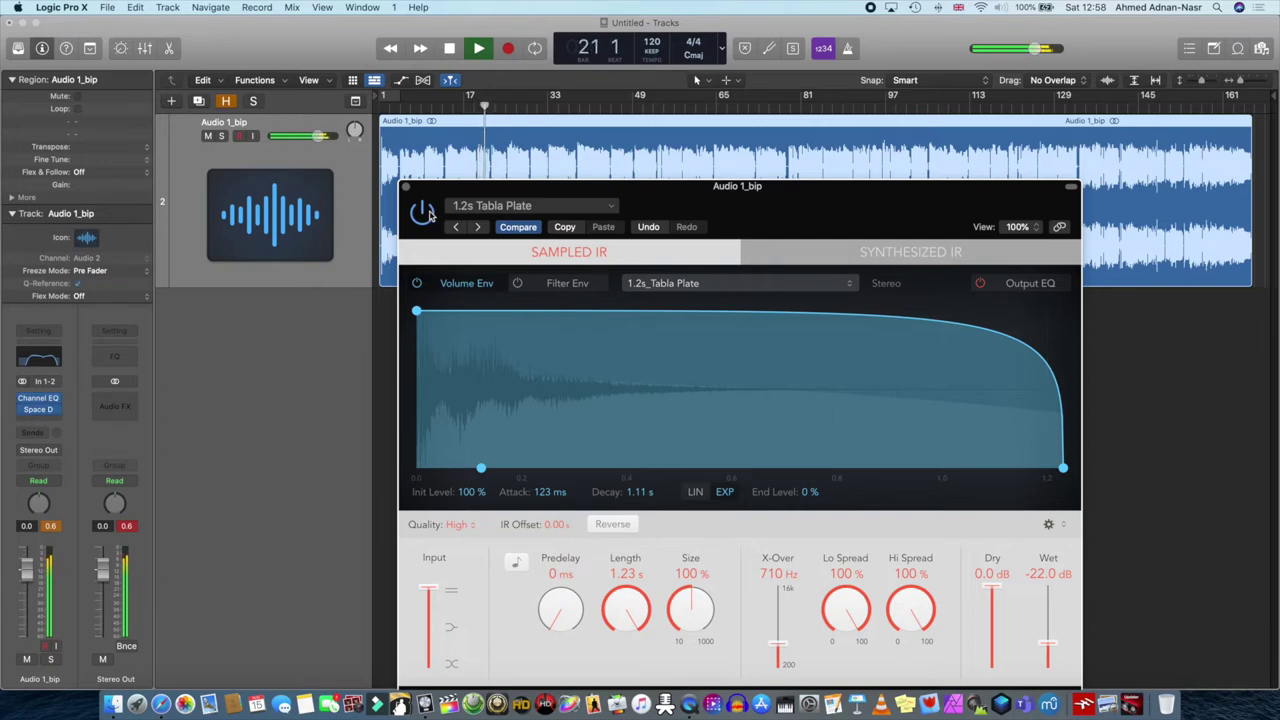
click(480, 50)
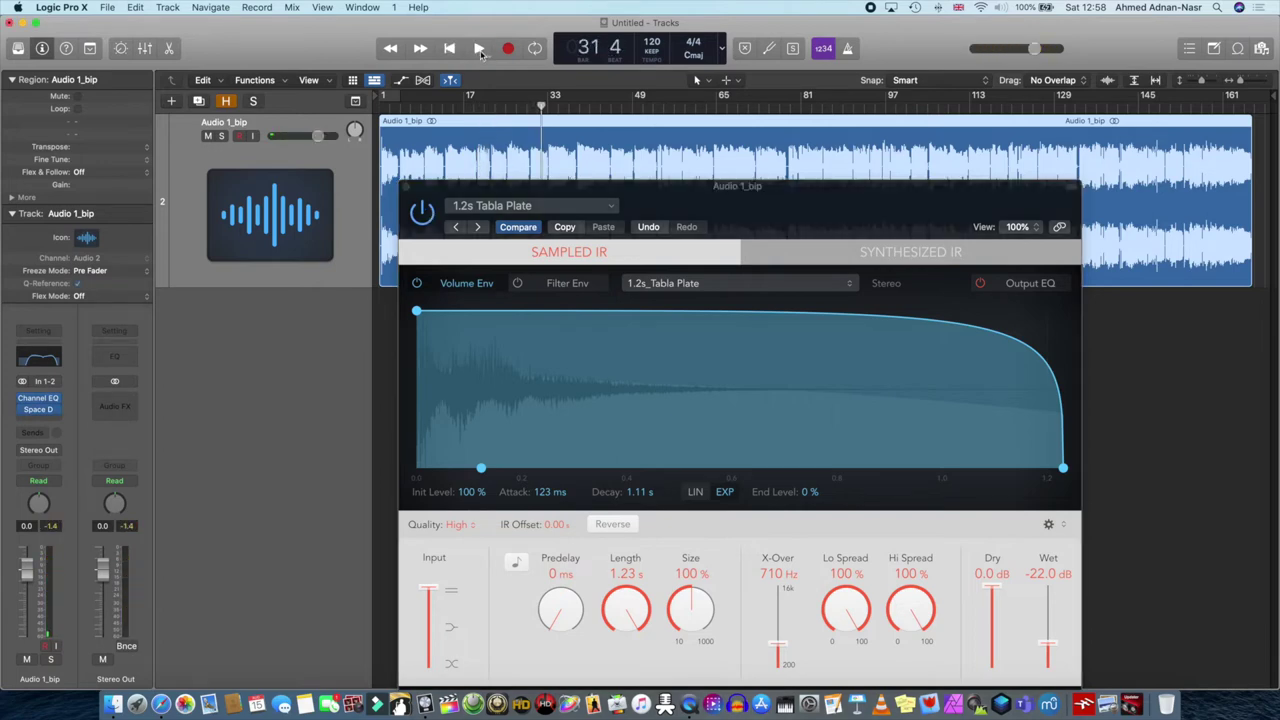
Replay the opening bars of the track to audition the reverb, toggling Space Designer's bypass for comparison
click(480, 50)
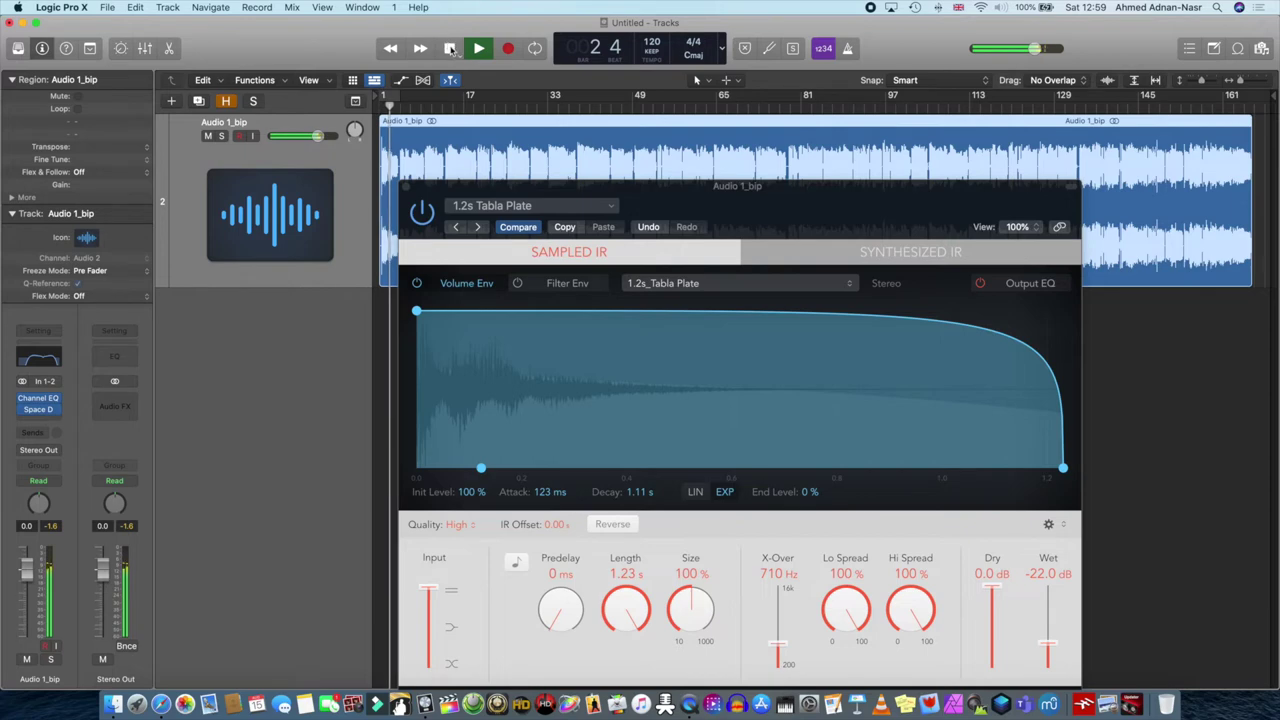
click(451, 50)
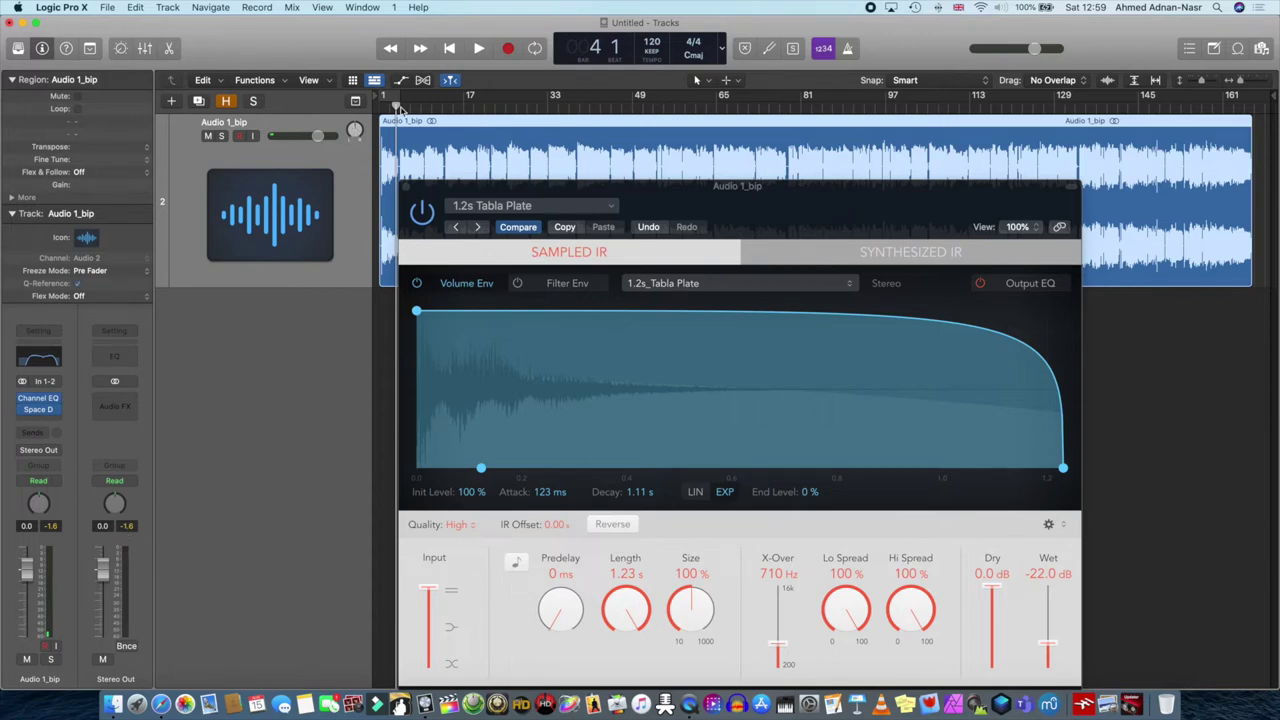
click(480, 49)
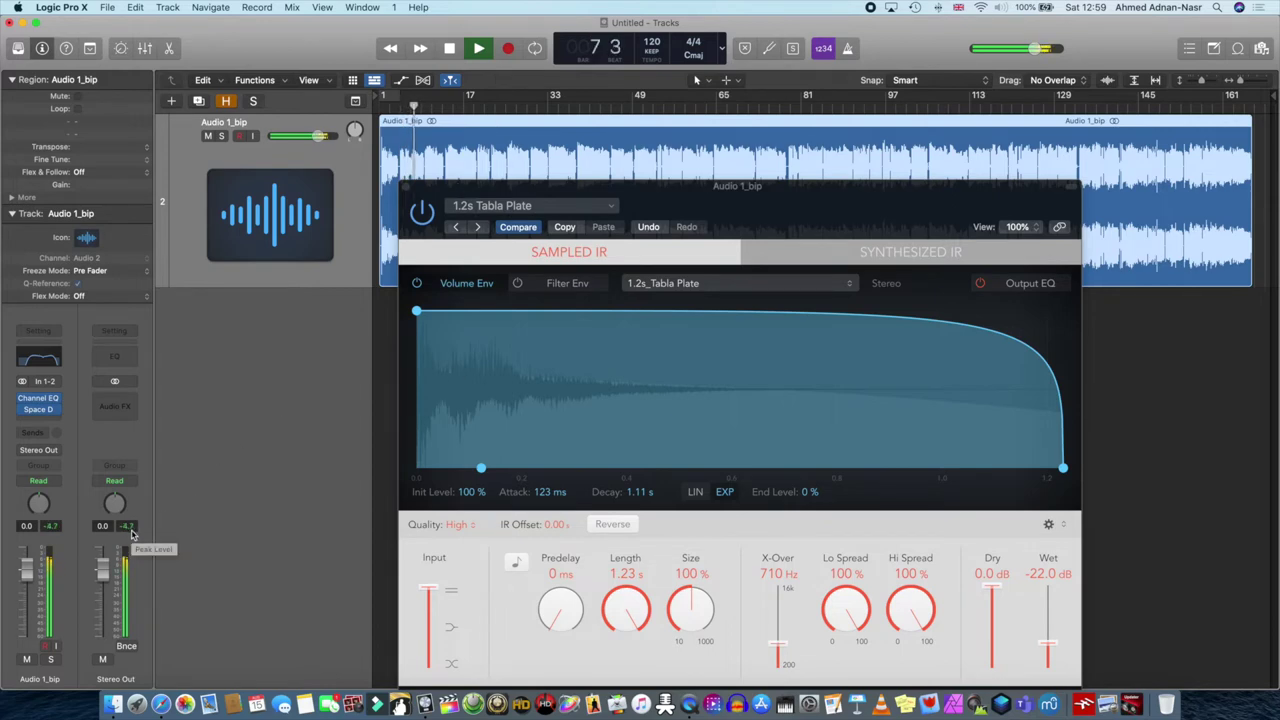
key(space)
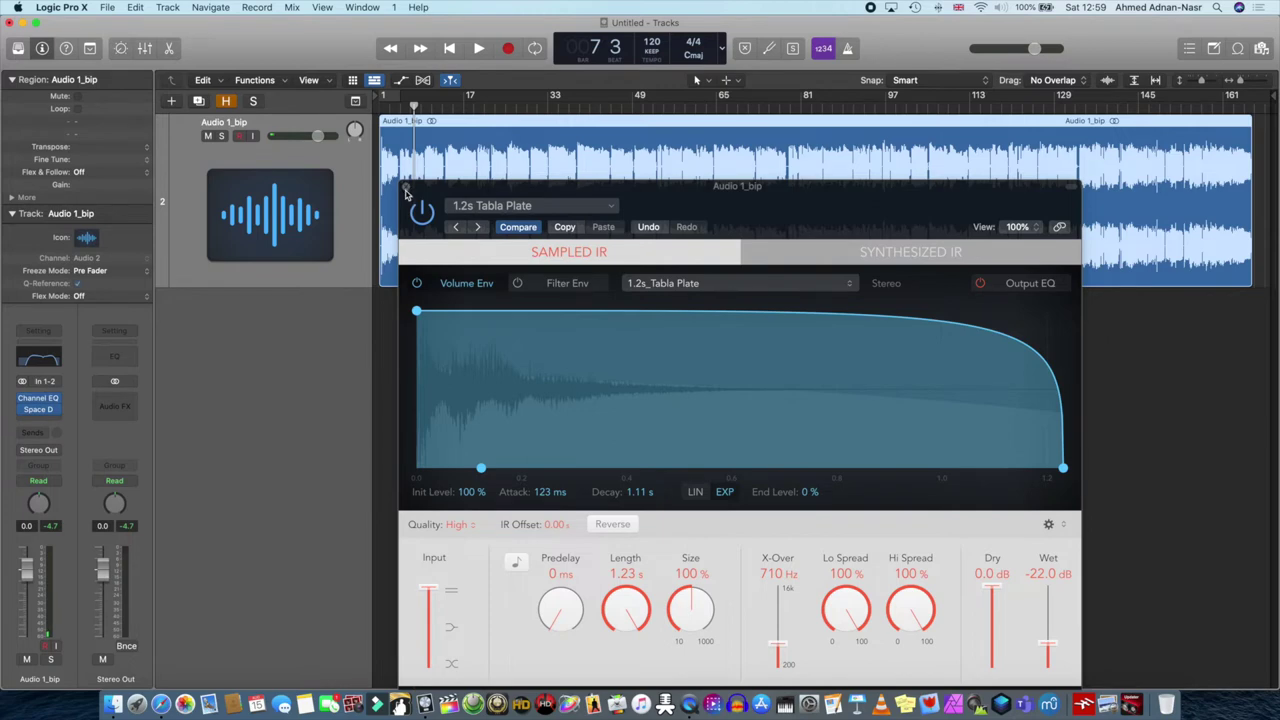
click(480, 49)
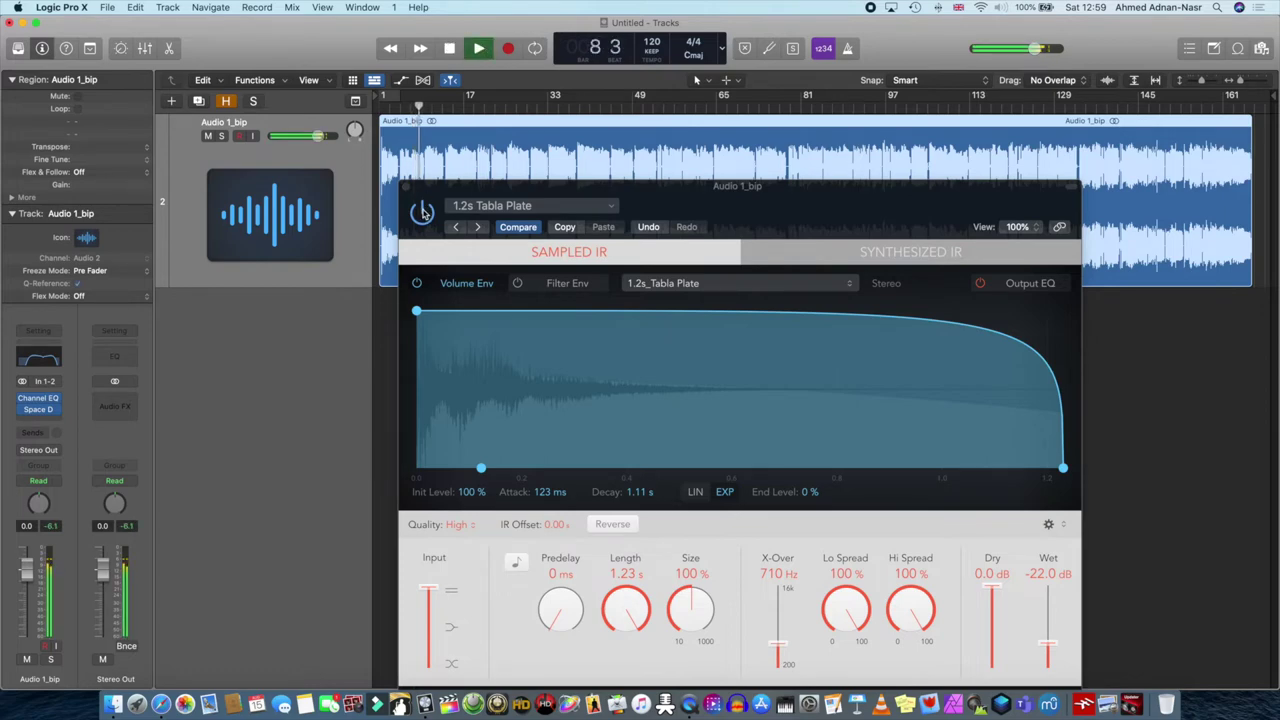
click(423, 212)
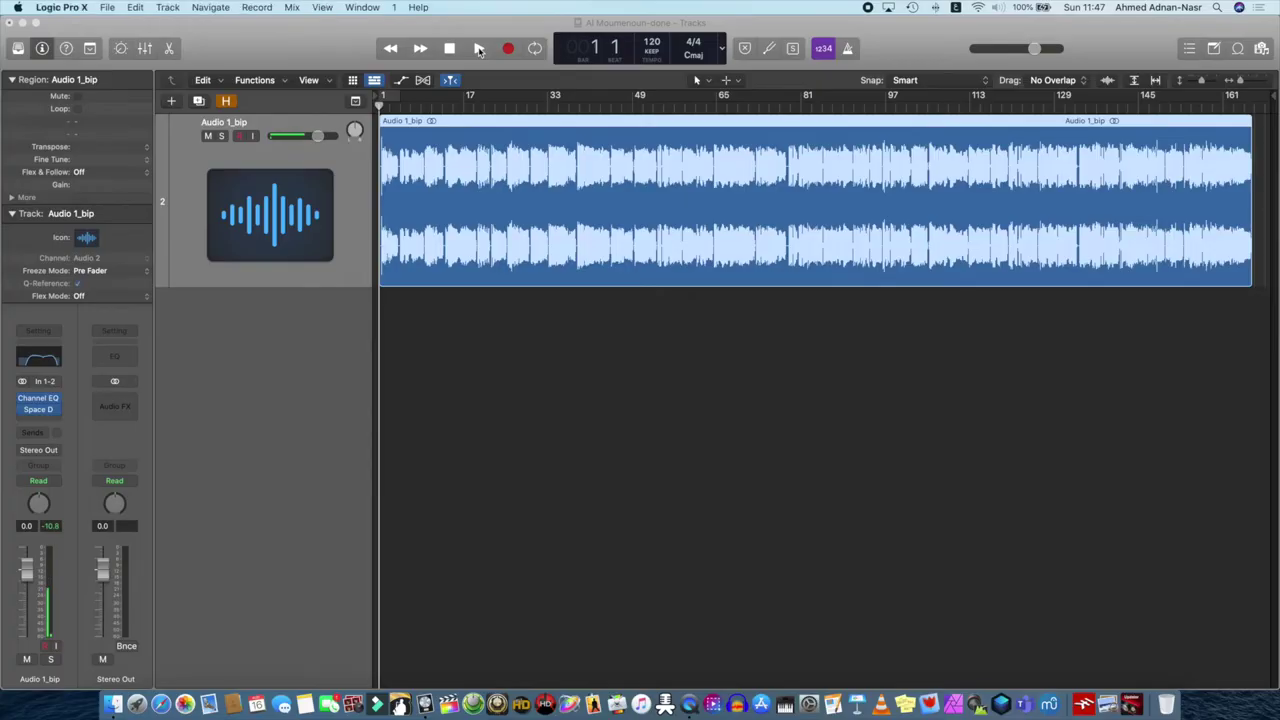
click(479, 49)
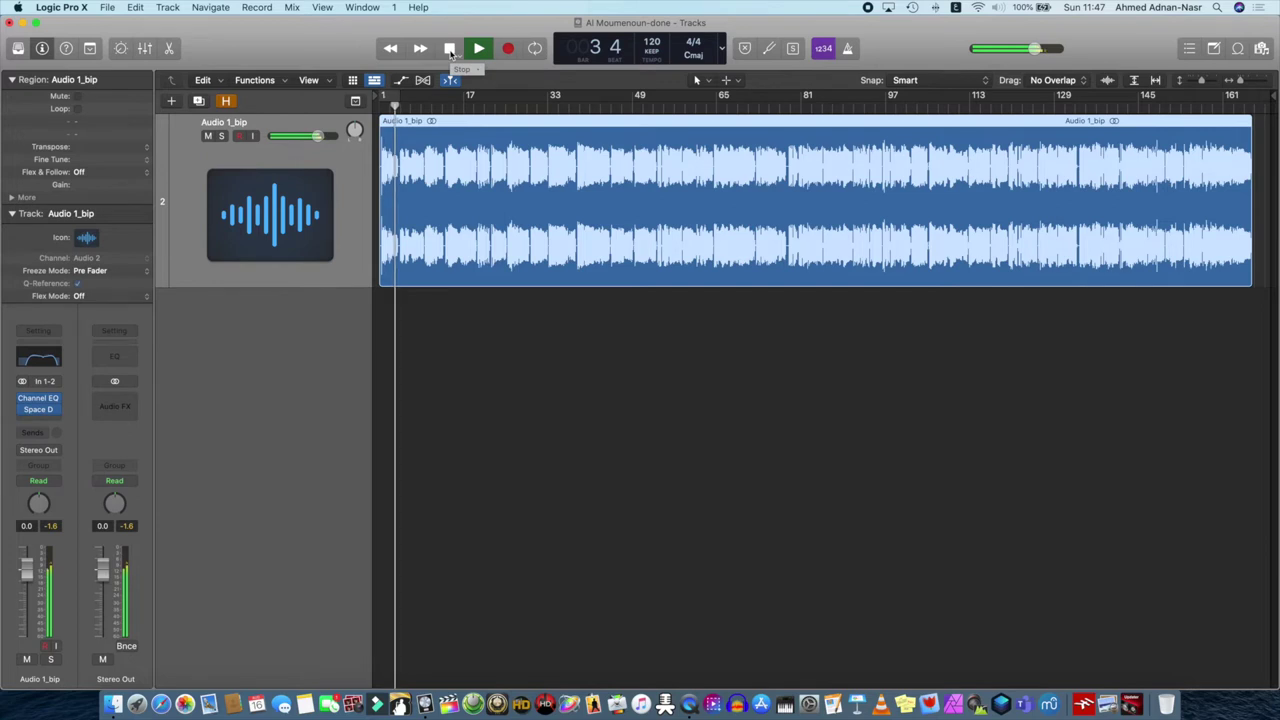
click(449, 49)
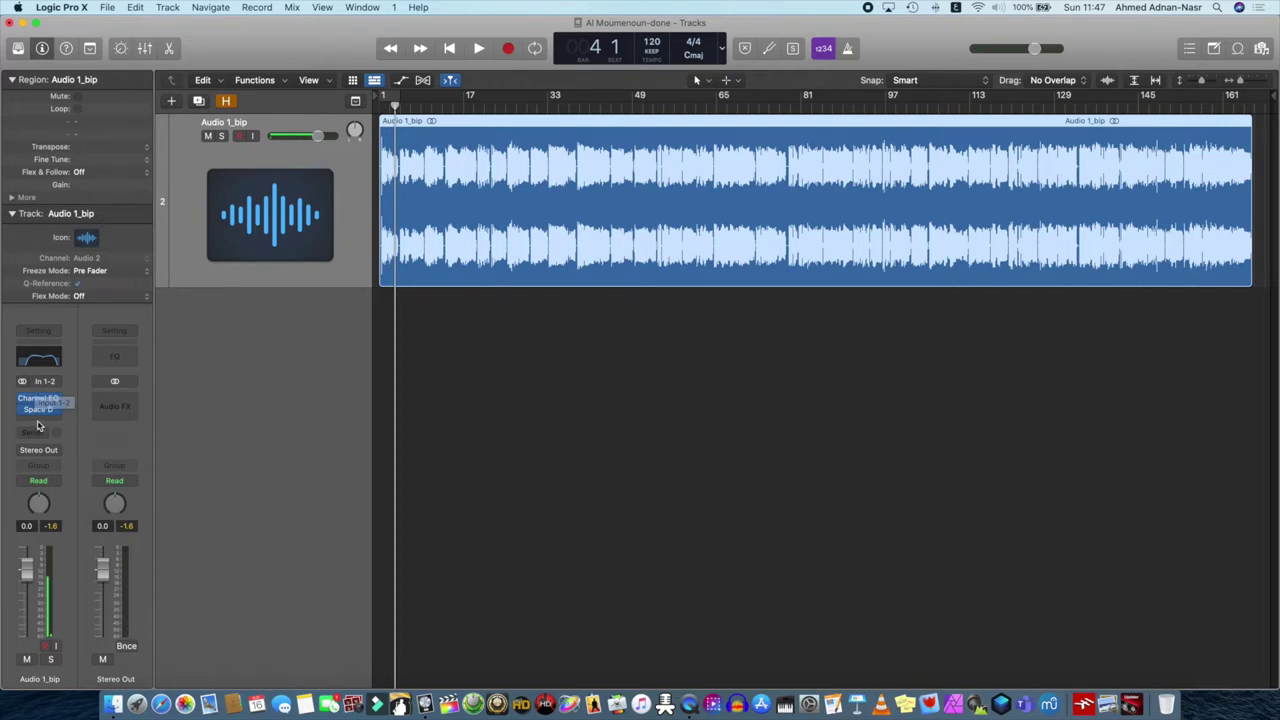
Insert a Tape Delay after Space Designer on the Audio 1_bip channel
click(38, 424)
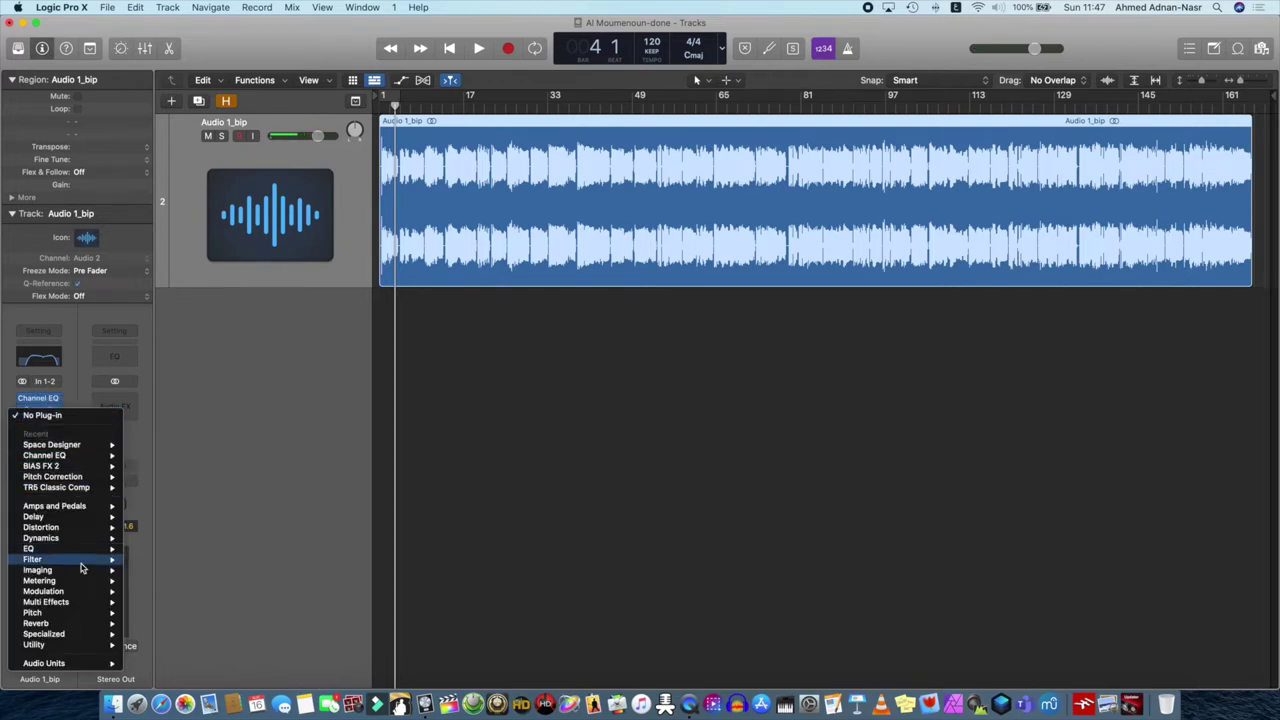
mouse_move(68, 568)
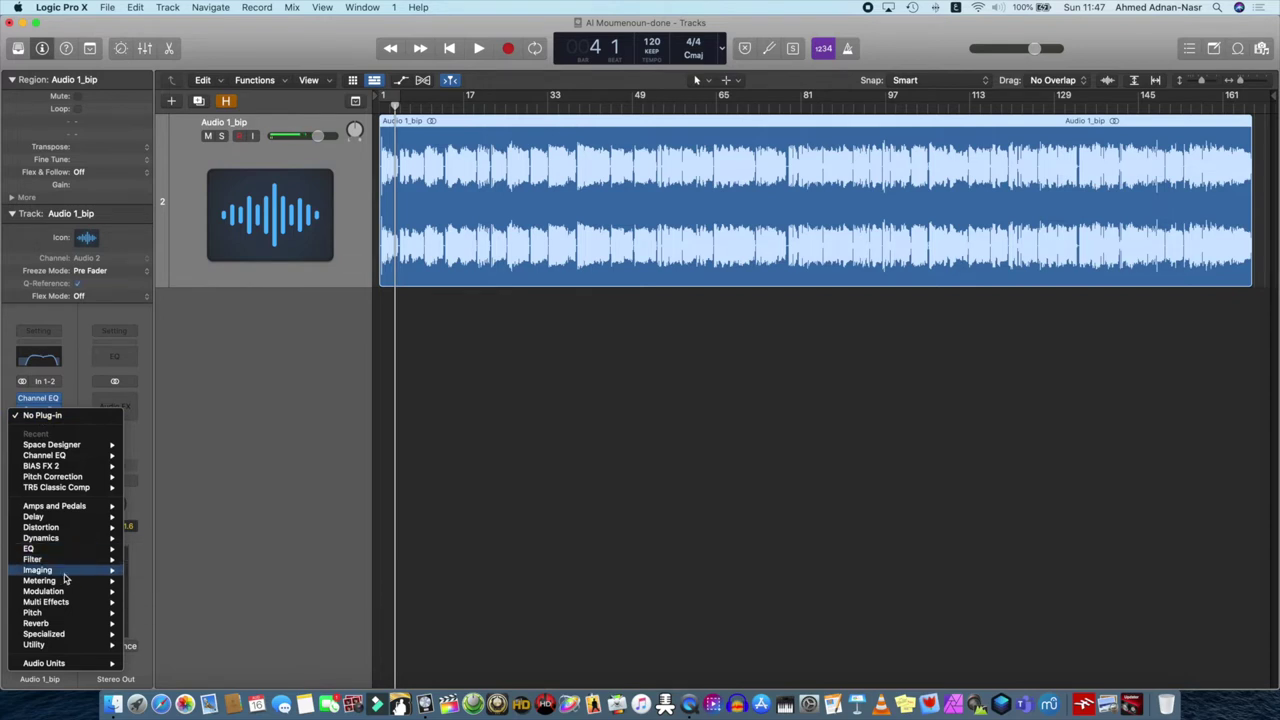
mouse_move(57, 541)
mouse_move(45, 517)
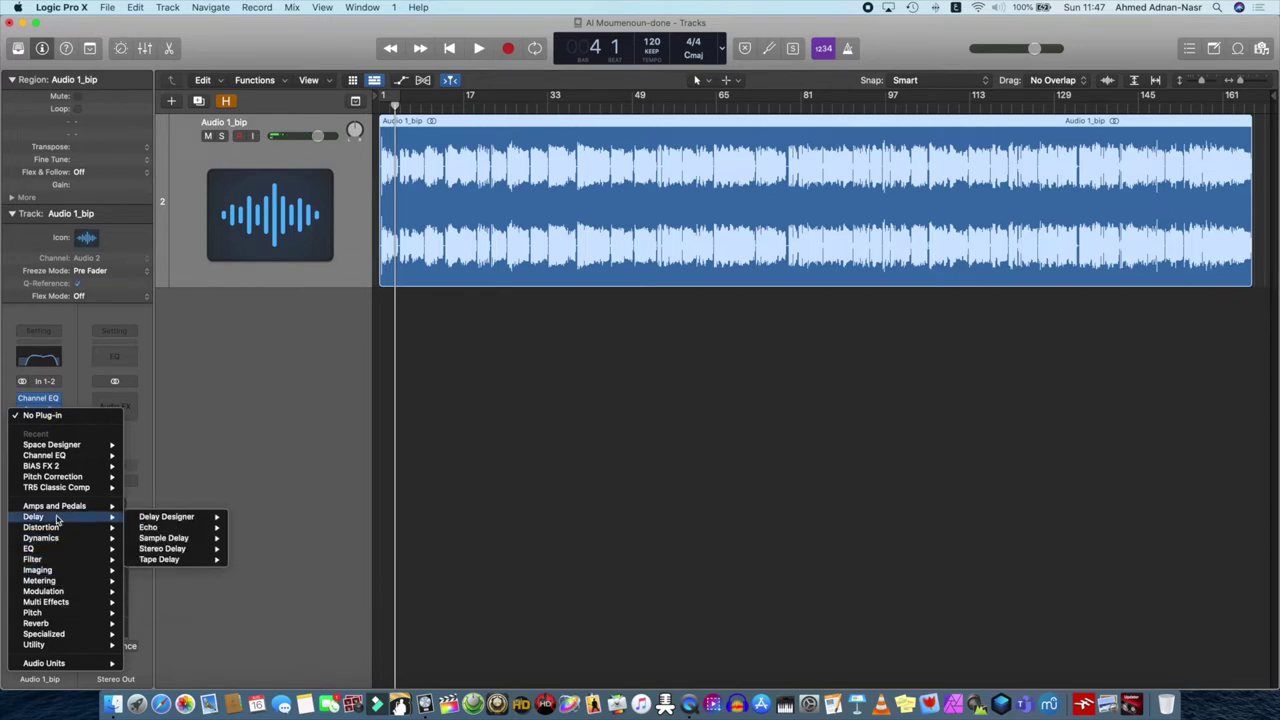
mouse_move(167, 566)
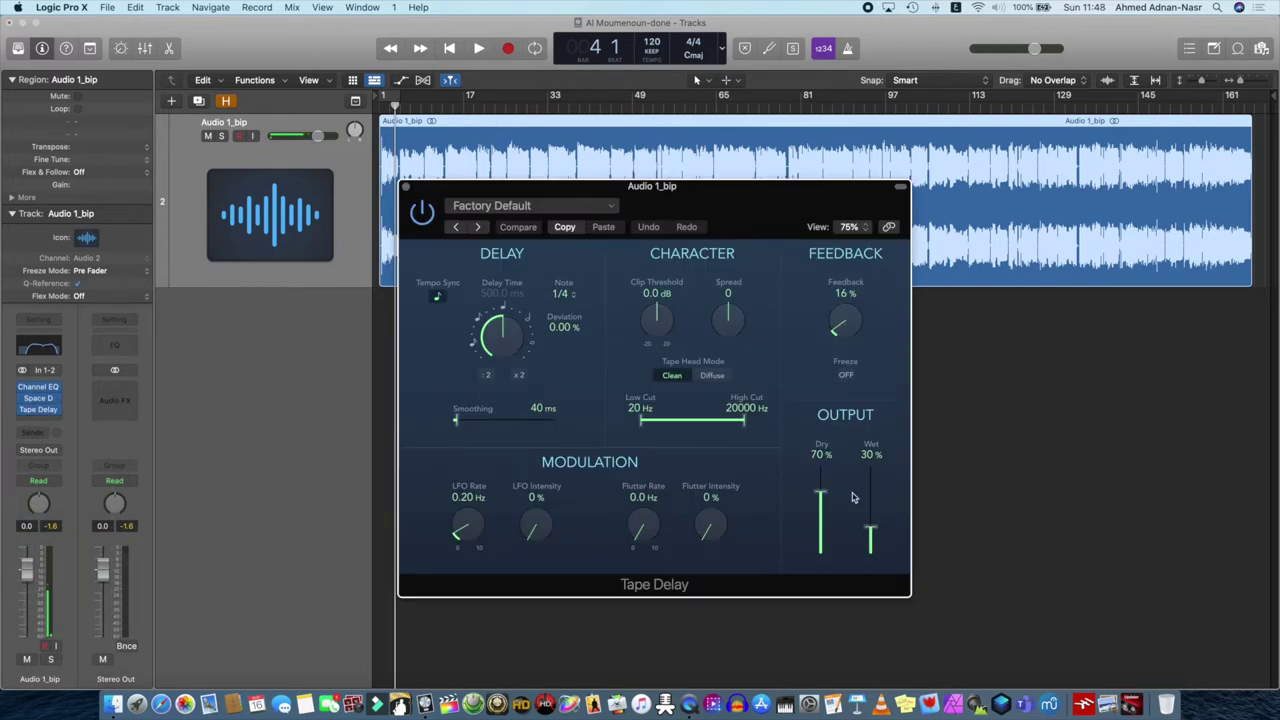
While the track plays, set the Tape Delay output to 100% dry and about 19% wet
click(479, 50)
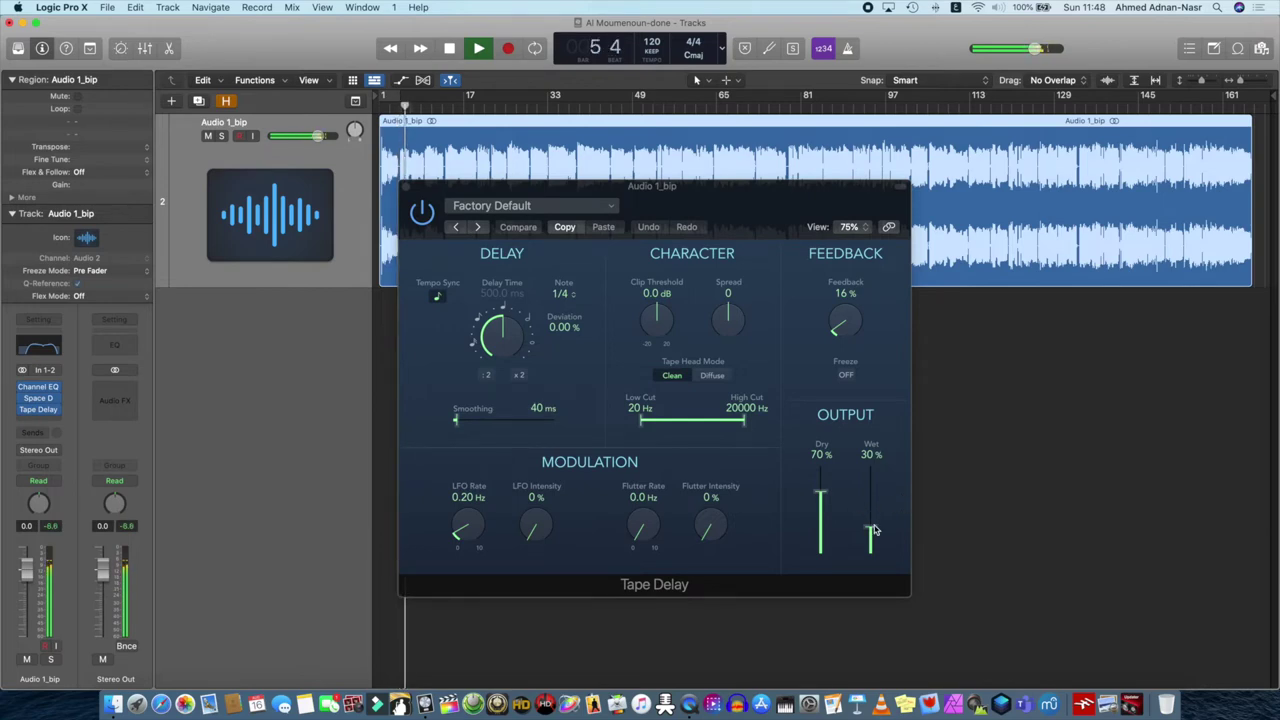
click(873, 535)
drag(873, 535, 873, 540)
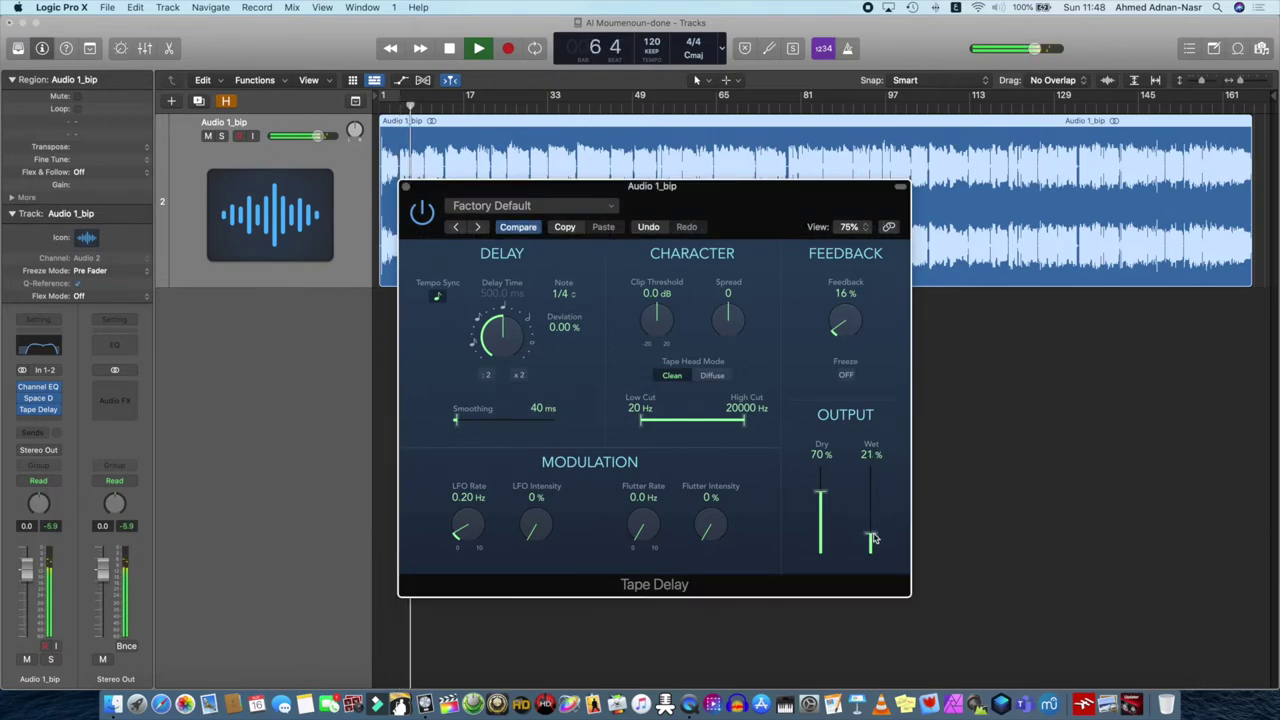
drag(822, 493, 830, 457)
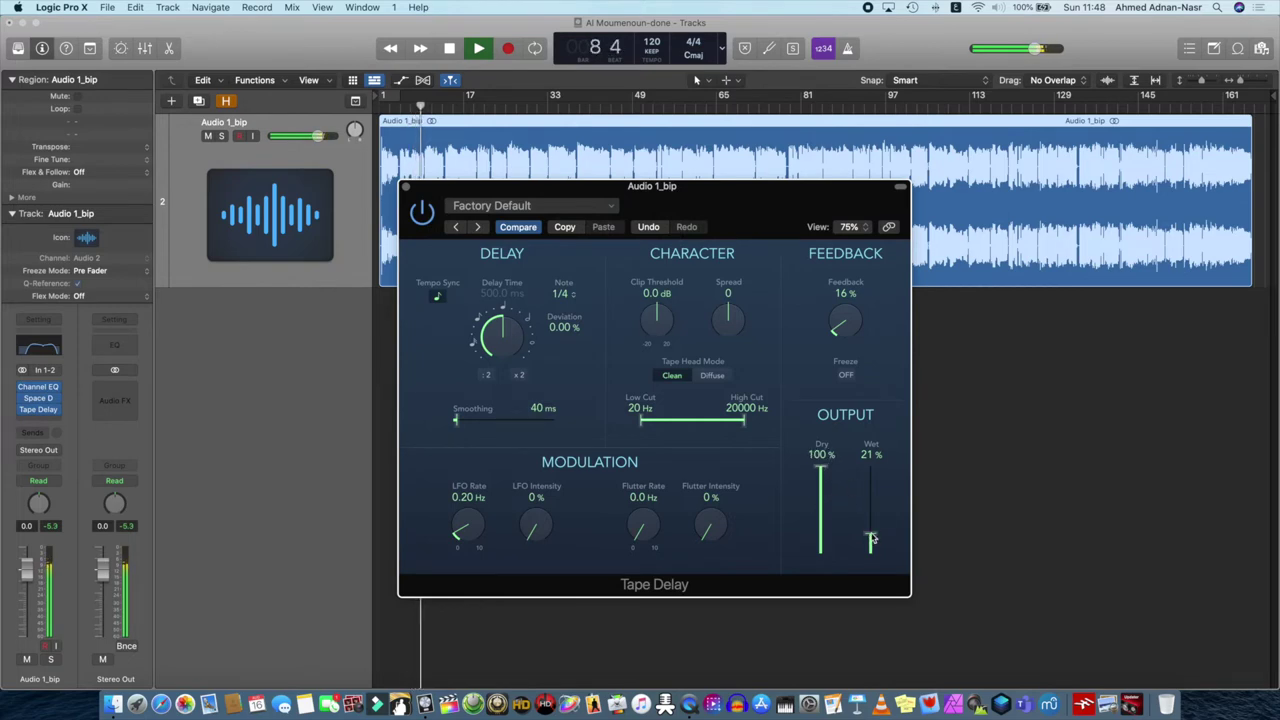
drag(871, 540, 871, 542)
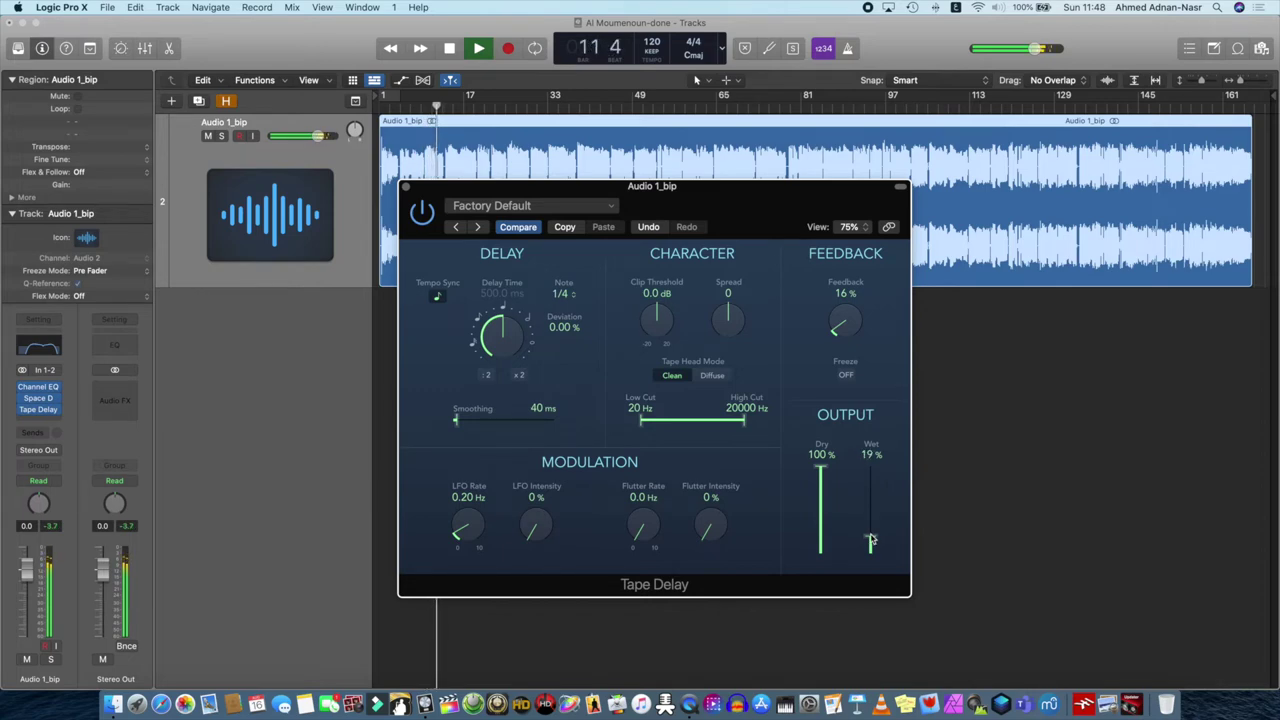
drag(871, 540, 871, 543)
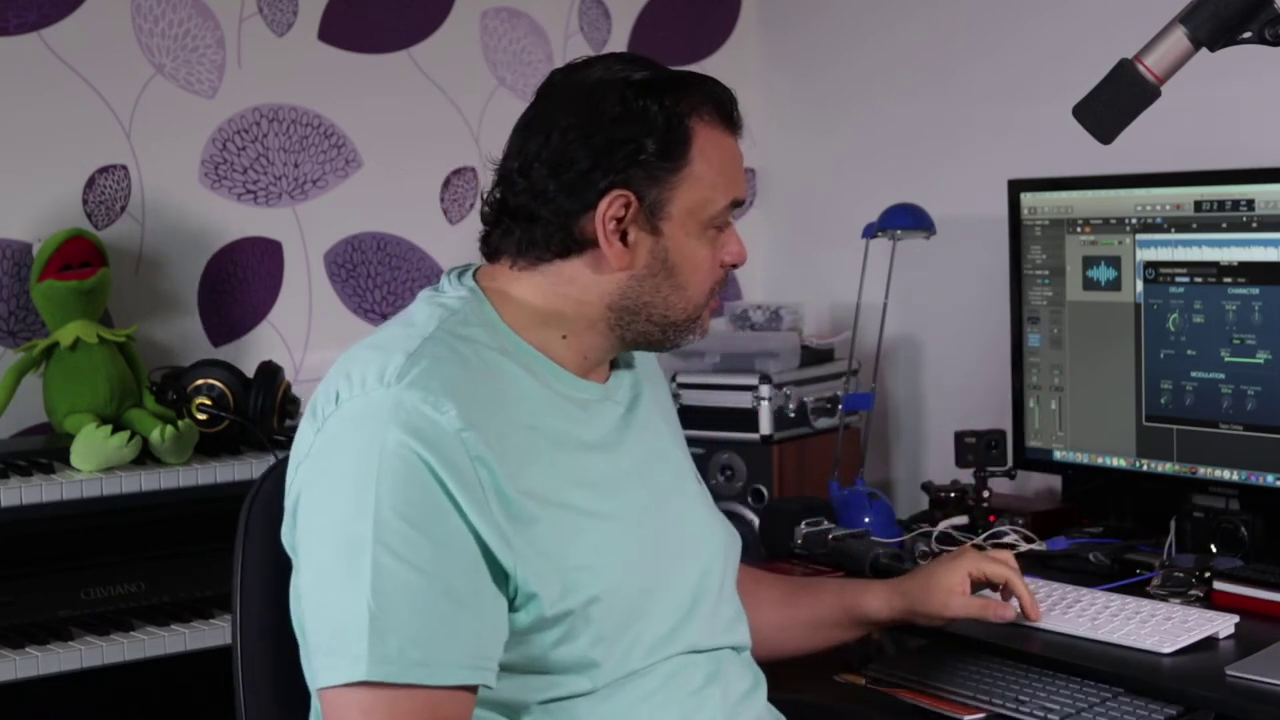
key(space)
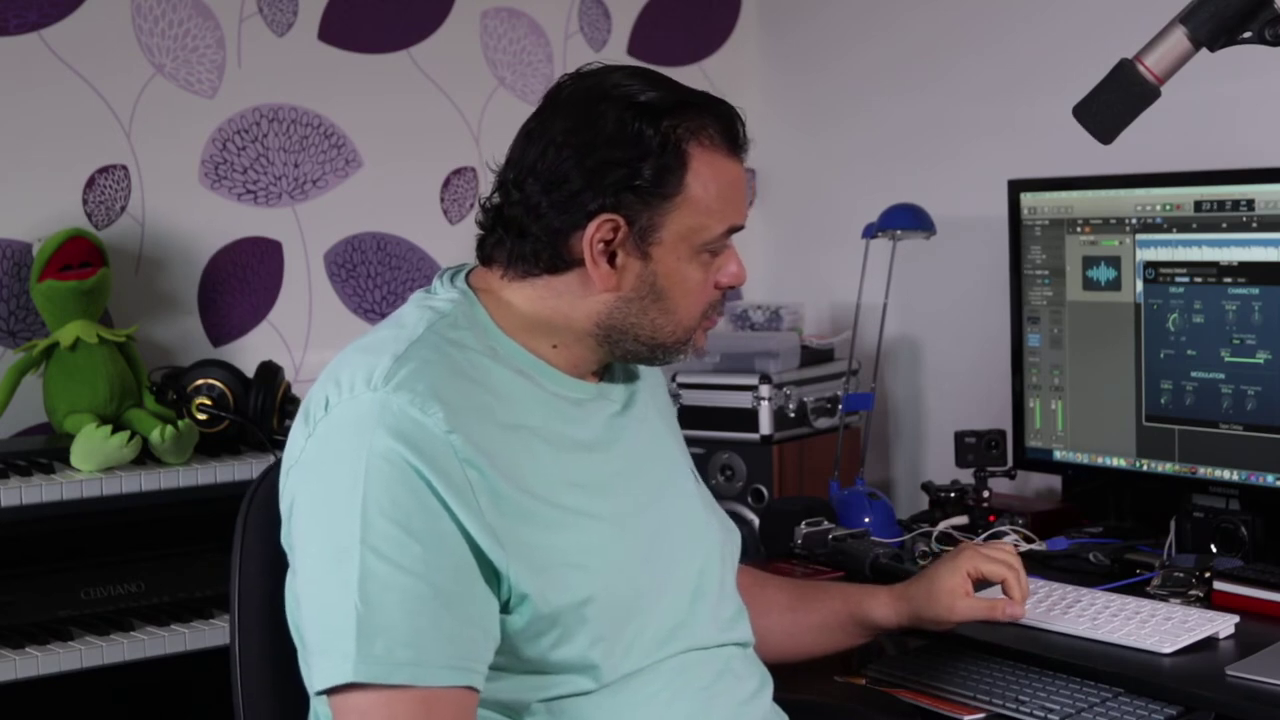
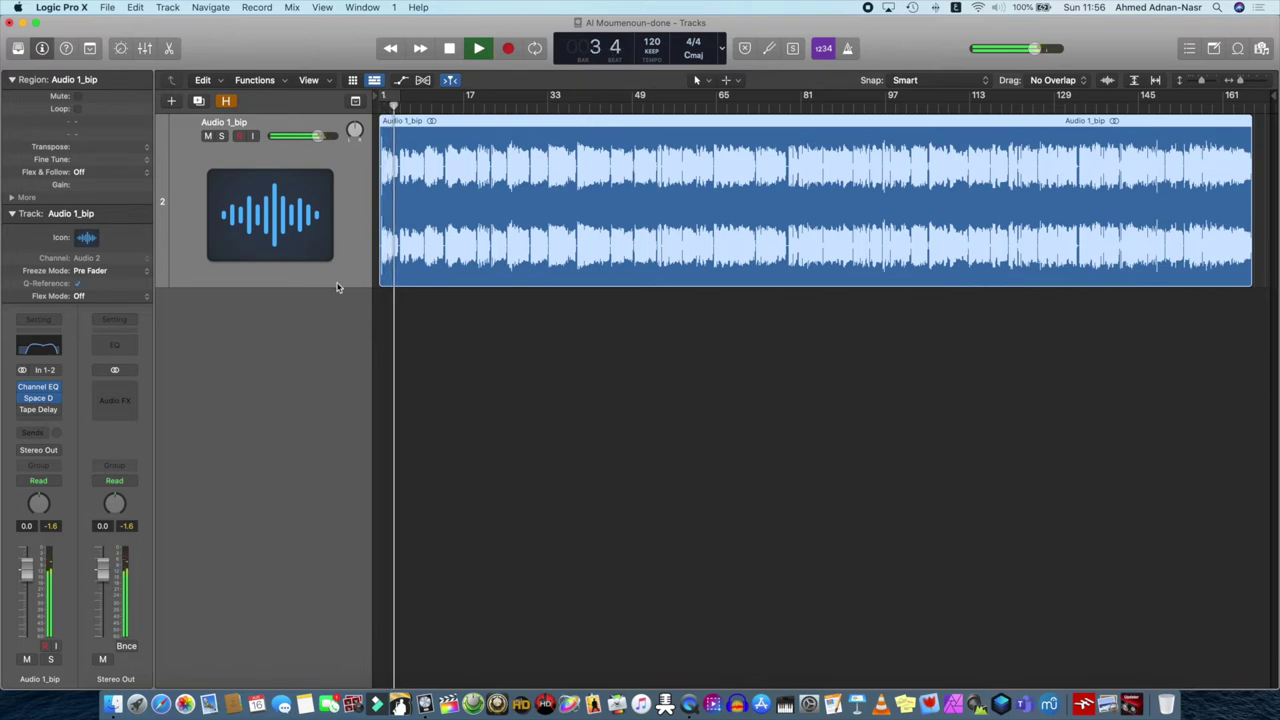
Stop playback in the opening bars of the track
key(space)
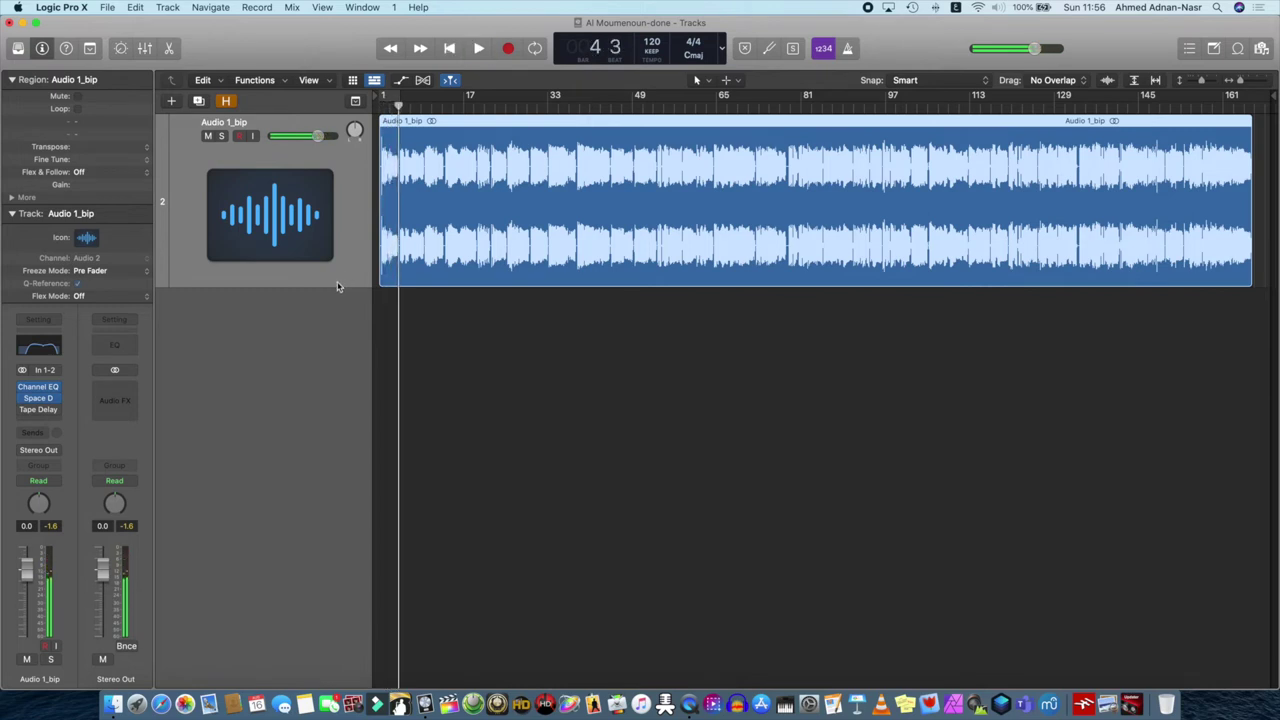
Slightly enlarge the Audio 1_bip track's height and show the mixer, playing the track to check its channel levels
drag(337, 286, 338, 306)
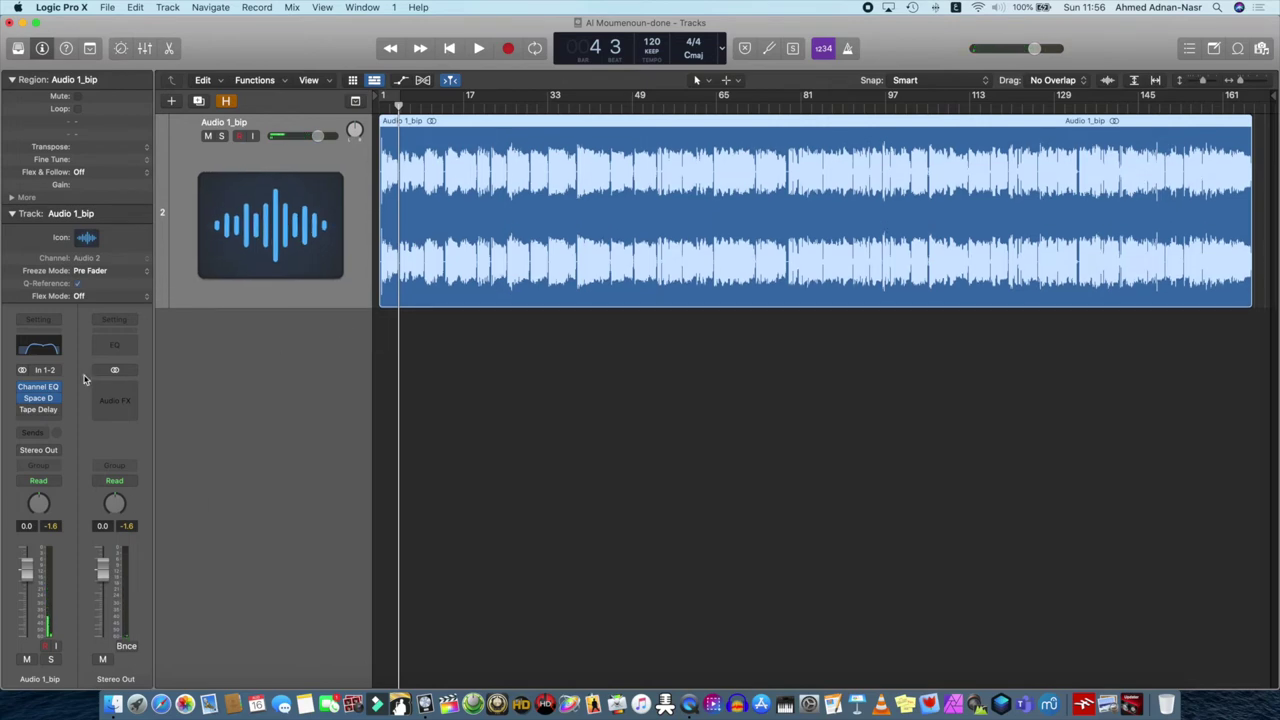
click(147, 49)
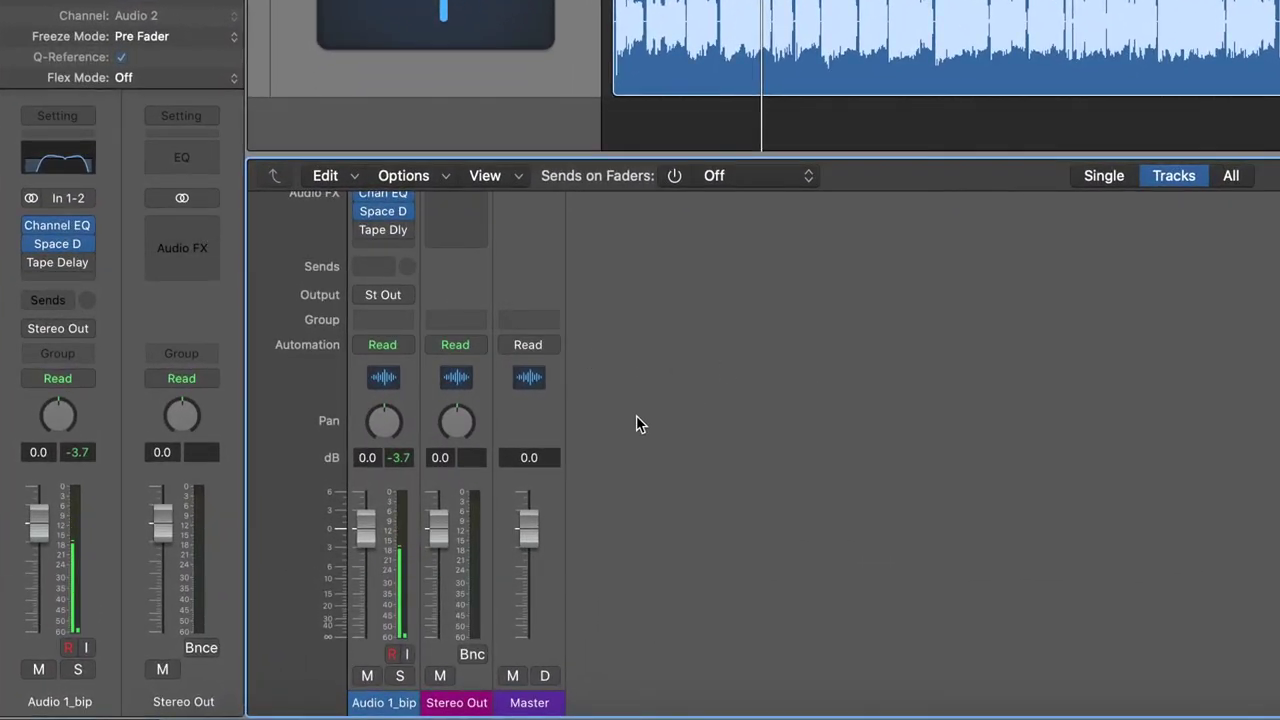
click(398, 457)
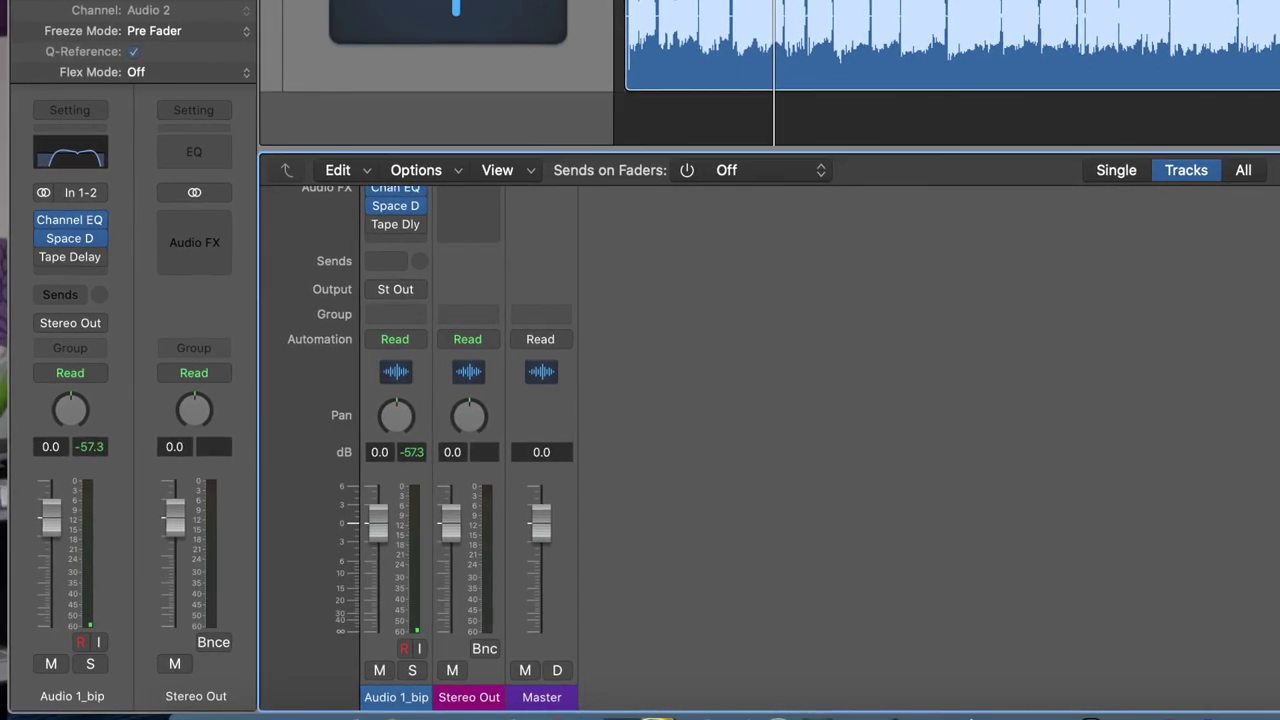
key(space)
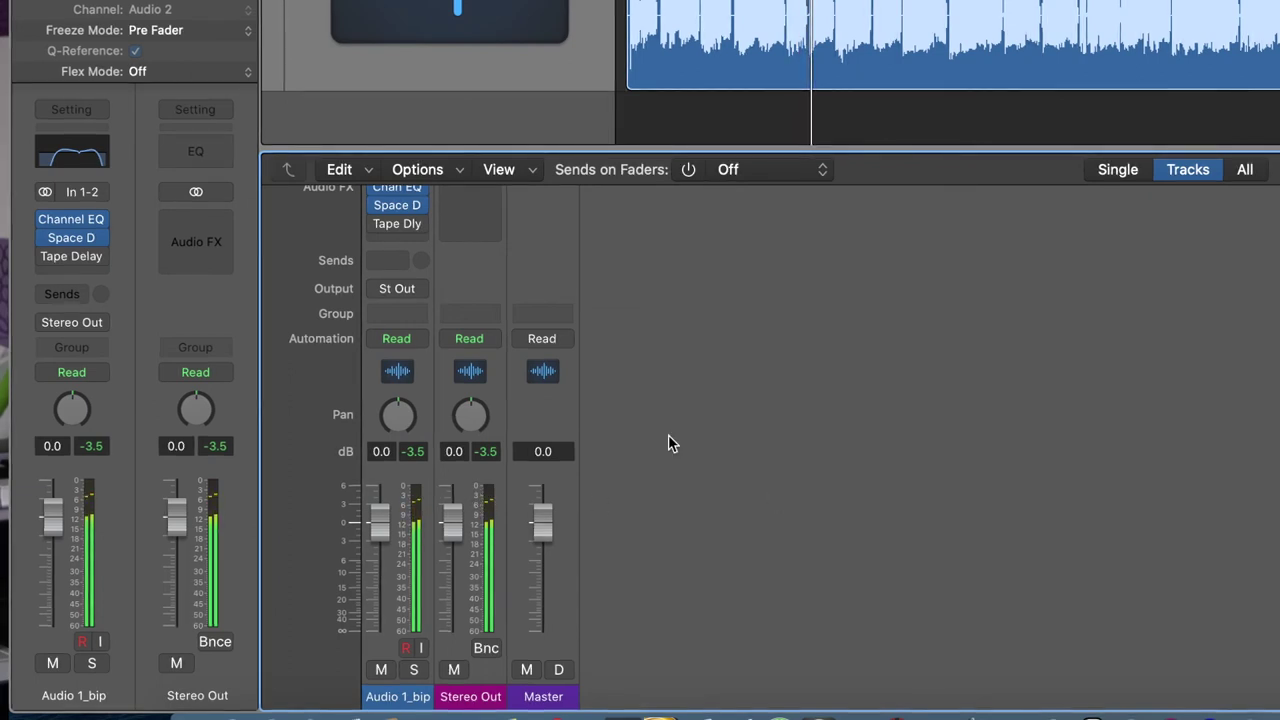
Add a send to Bus 1 on the Audio 1_bip channel
click(85, 299)
mouse_move(85, 326)
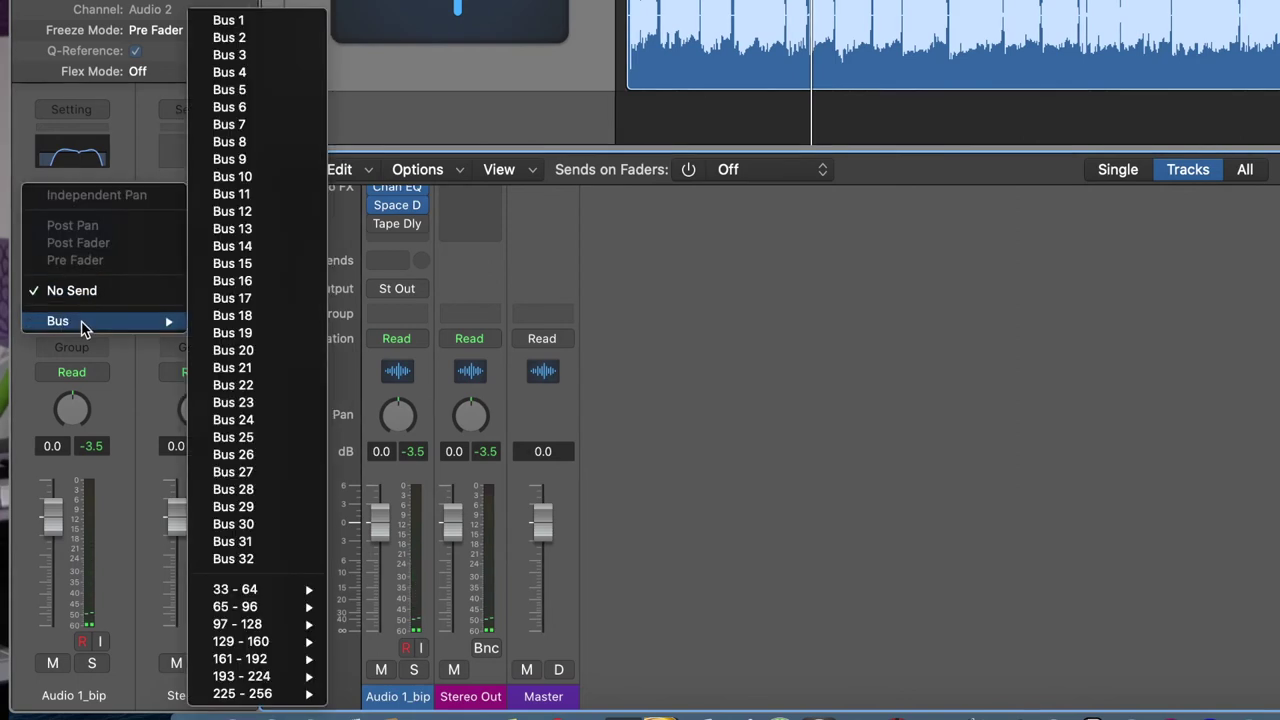
click(267, 28)
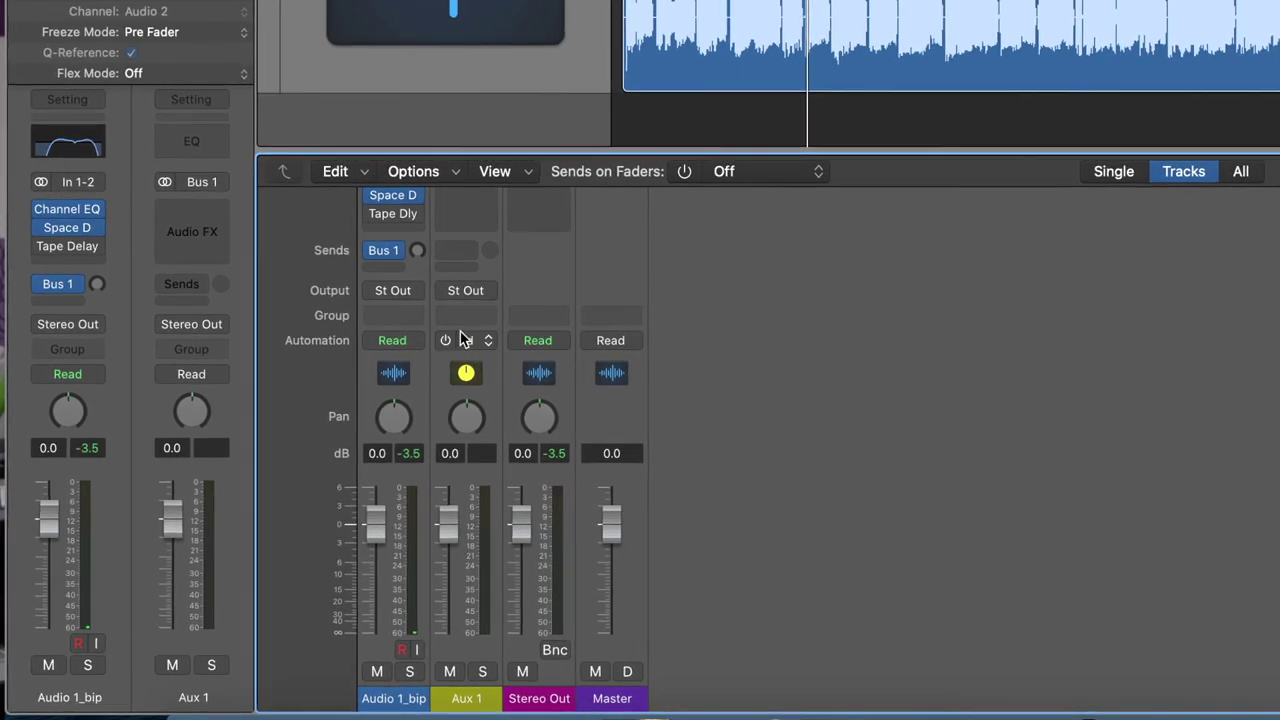
scroll(462, 338, up, 1)
scroll(462, 338, up, 1)
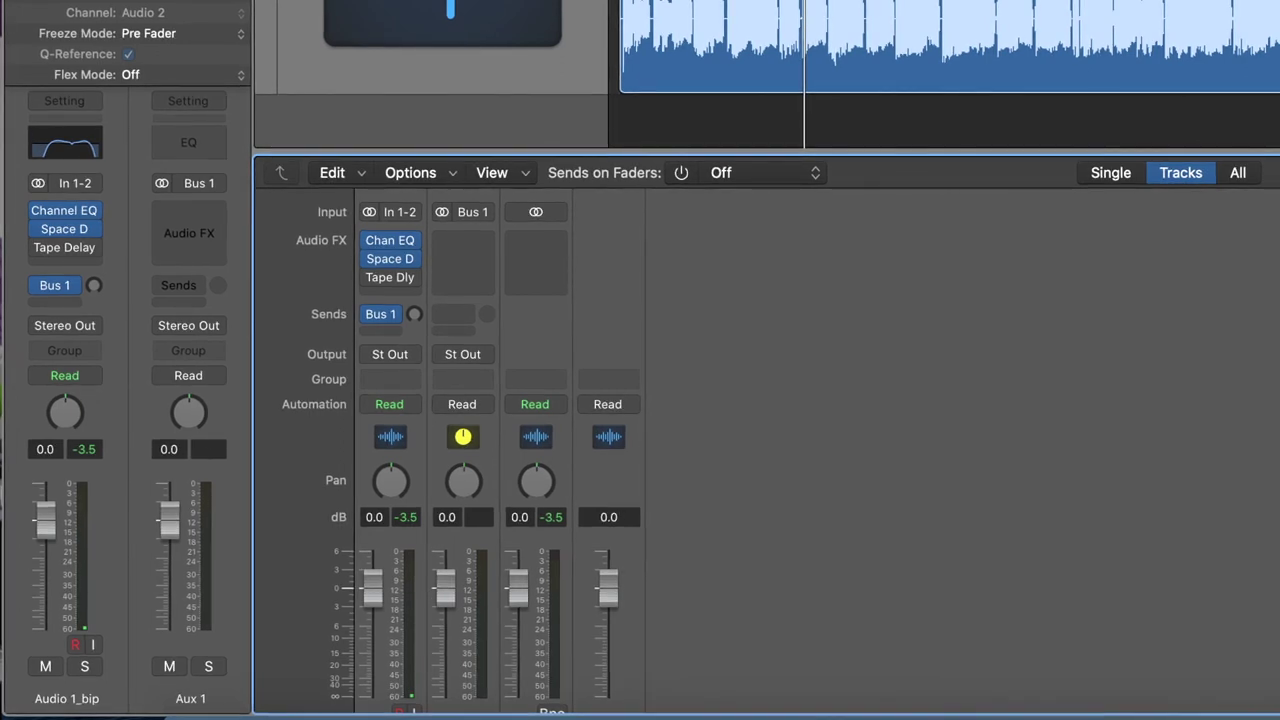
Audition the Bus 1 send during playback by raising it past about -8.6 dB and turning it back fully down
key(space)
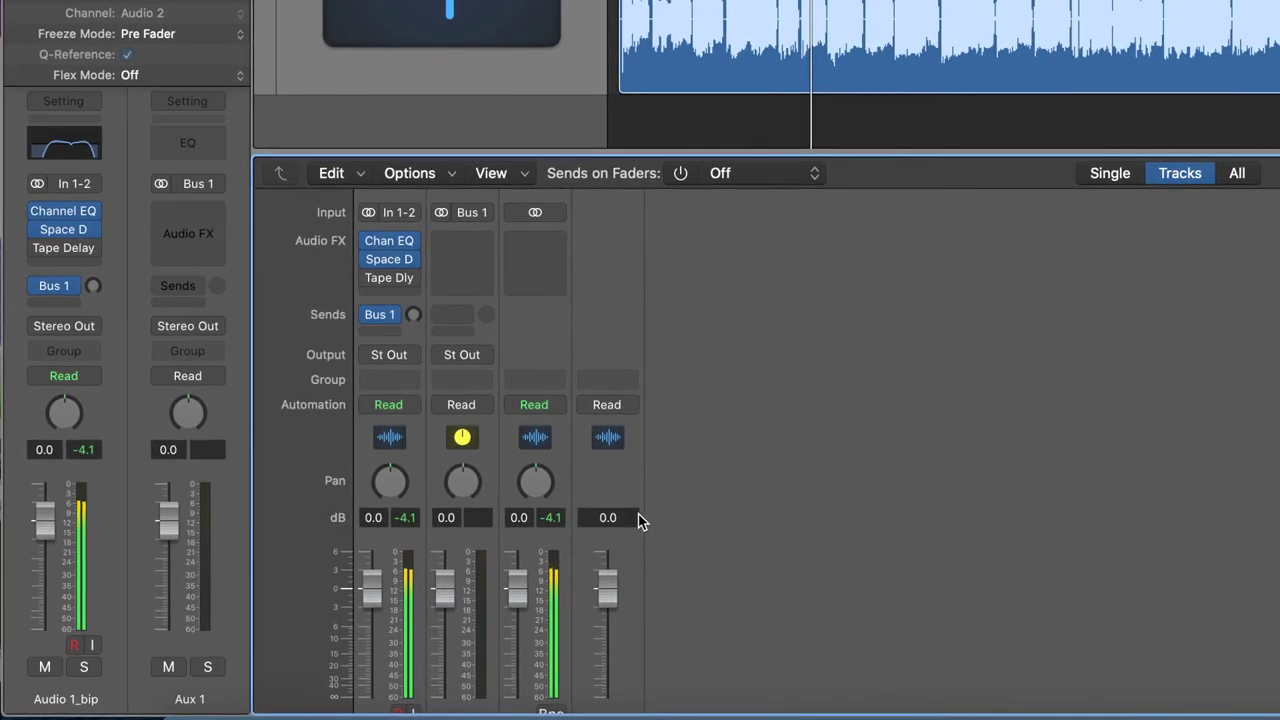
scroll(640, 517, down, 1)
scroll(637, 514, down, 1)
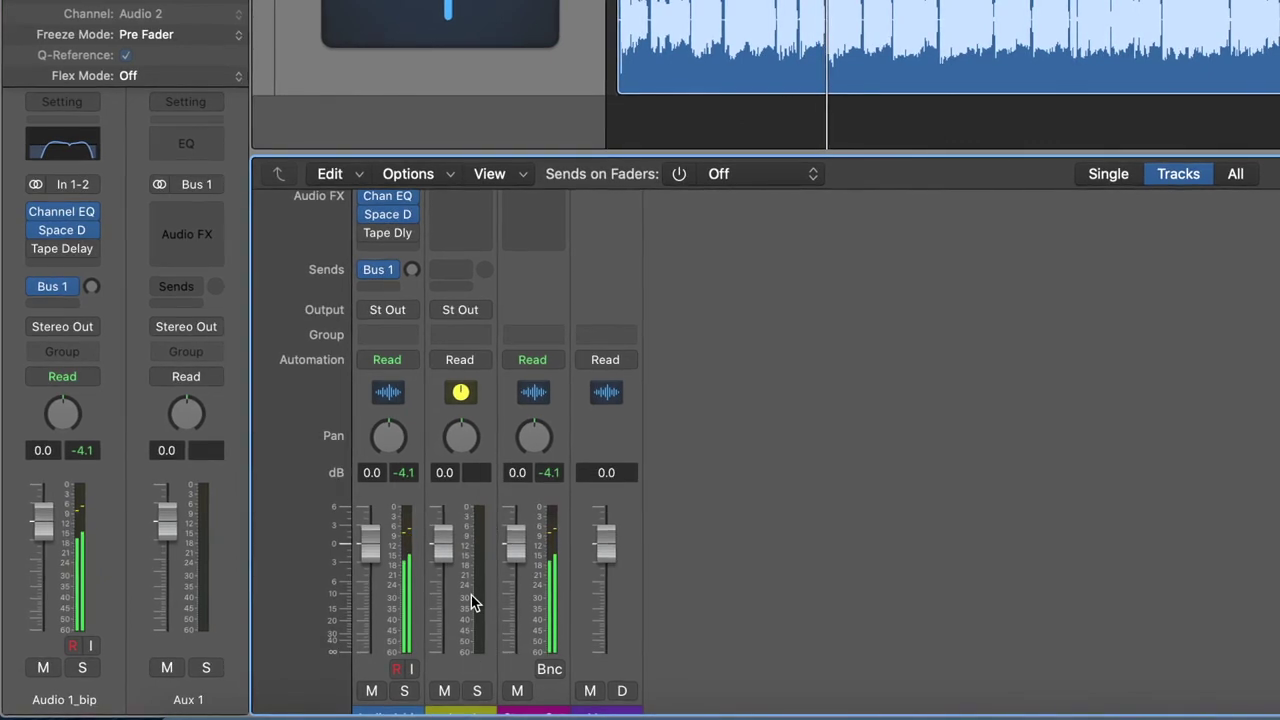
drag(408, 272, 408, 213)
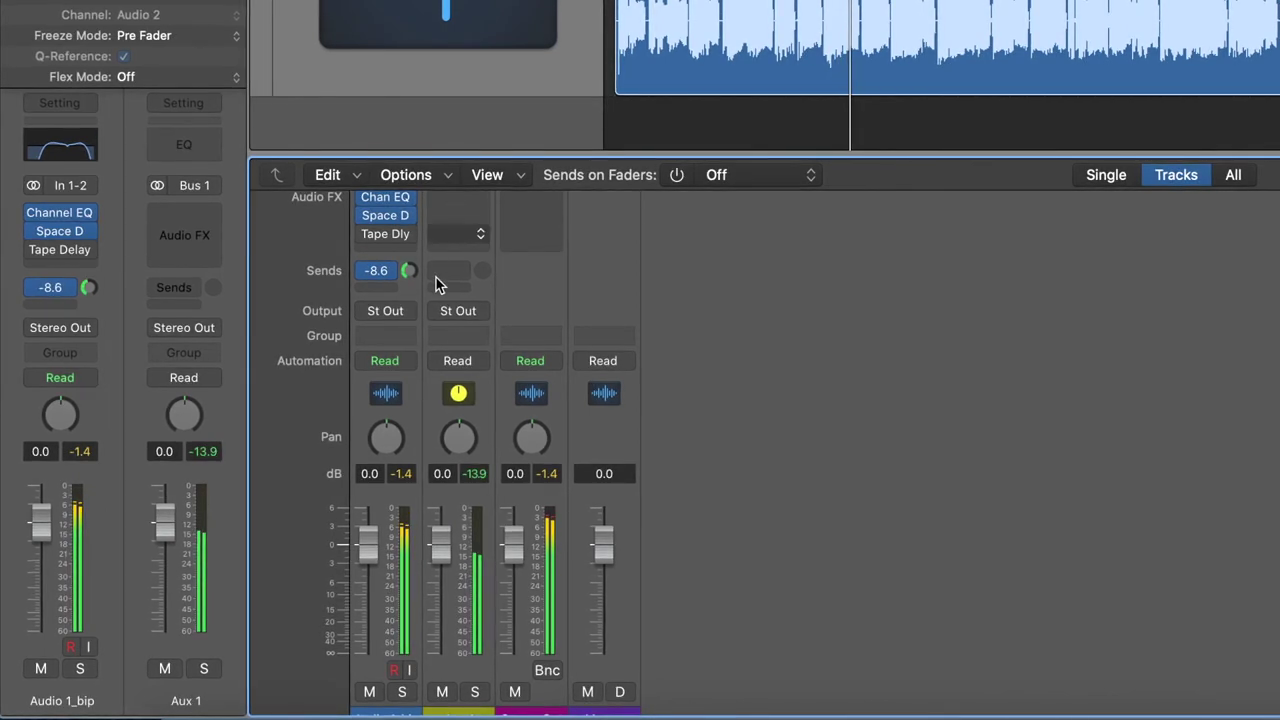
drag(408, 270, 408, 244)
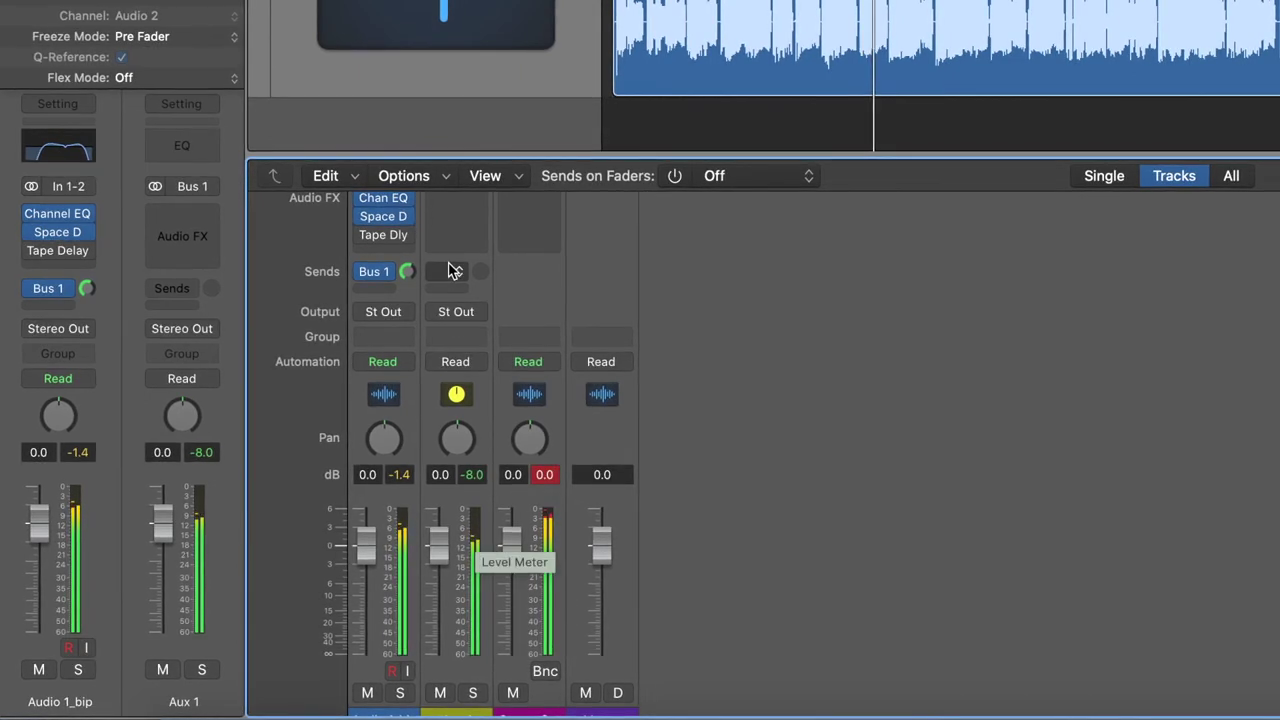
drag(408, 272, 408, 335)
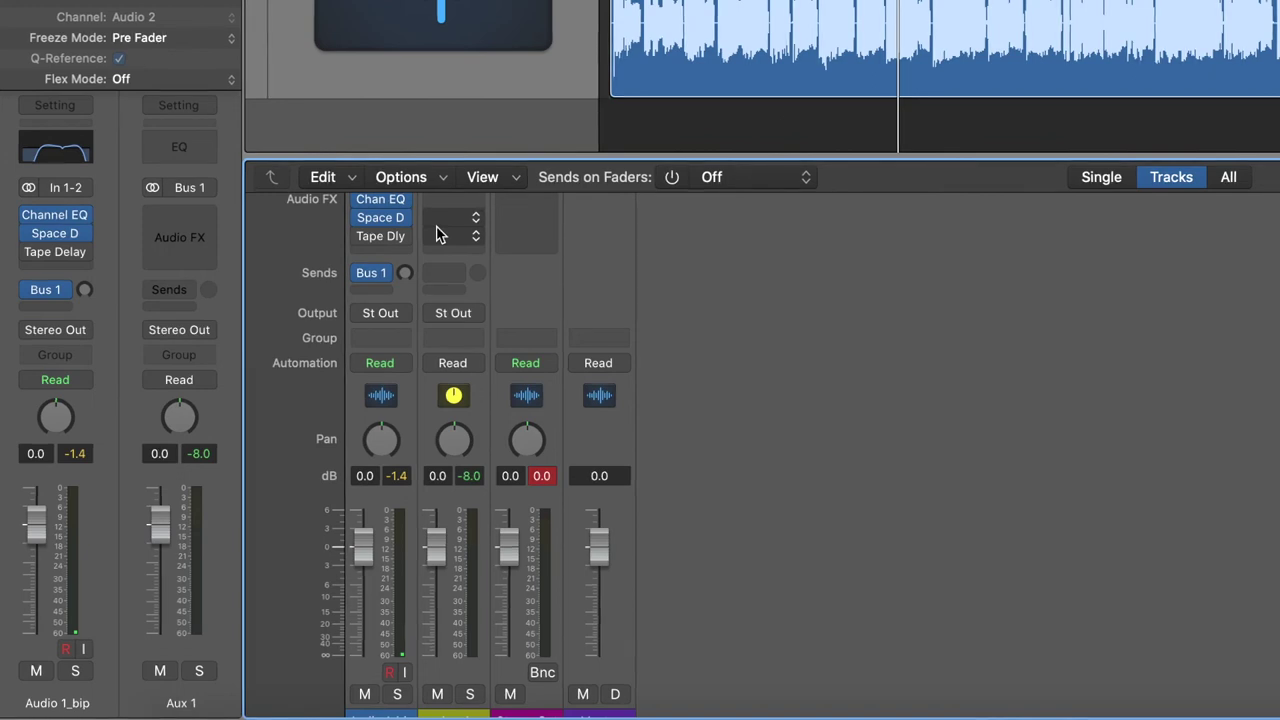
Insert a stereo Space Designer reverb on the Aux 1 channel
scroll(530, 249, up, 2)
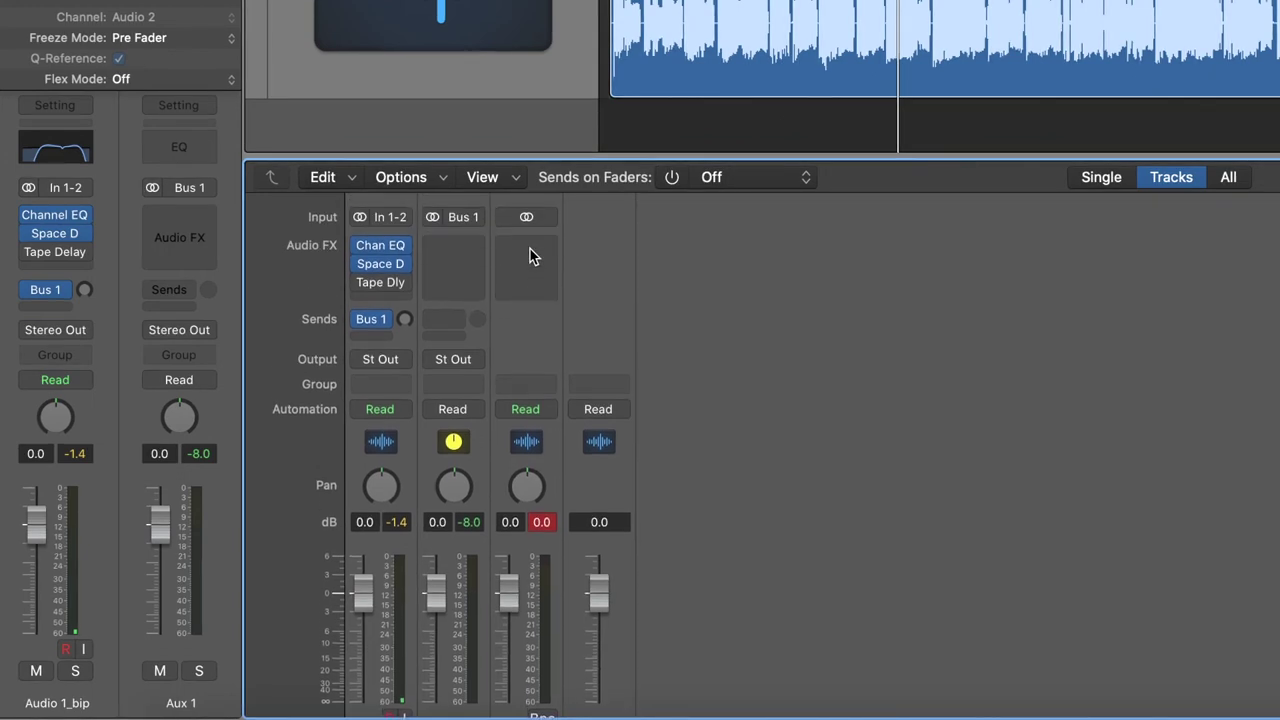
click(450, 249)
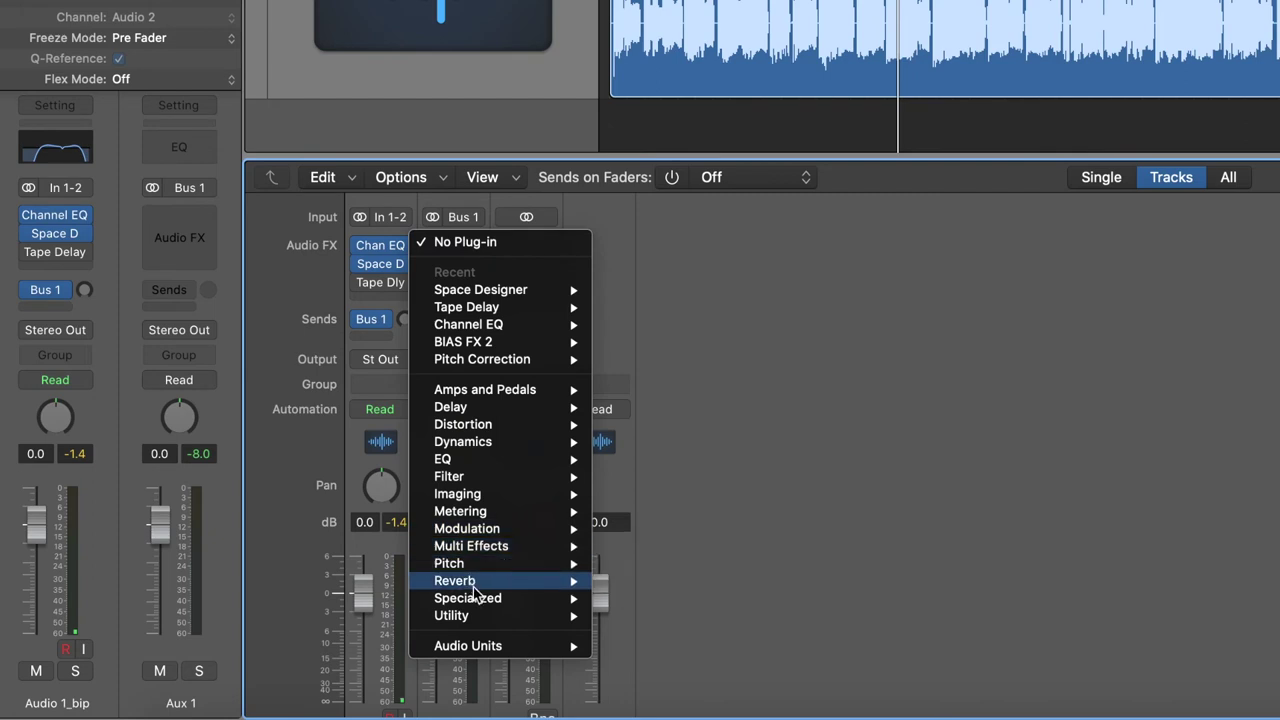
mouse_move(484, 580)
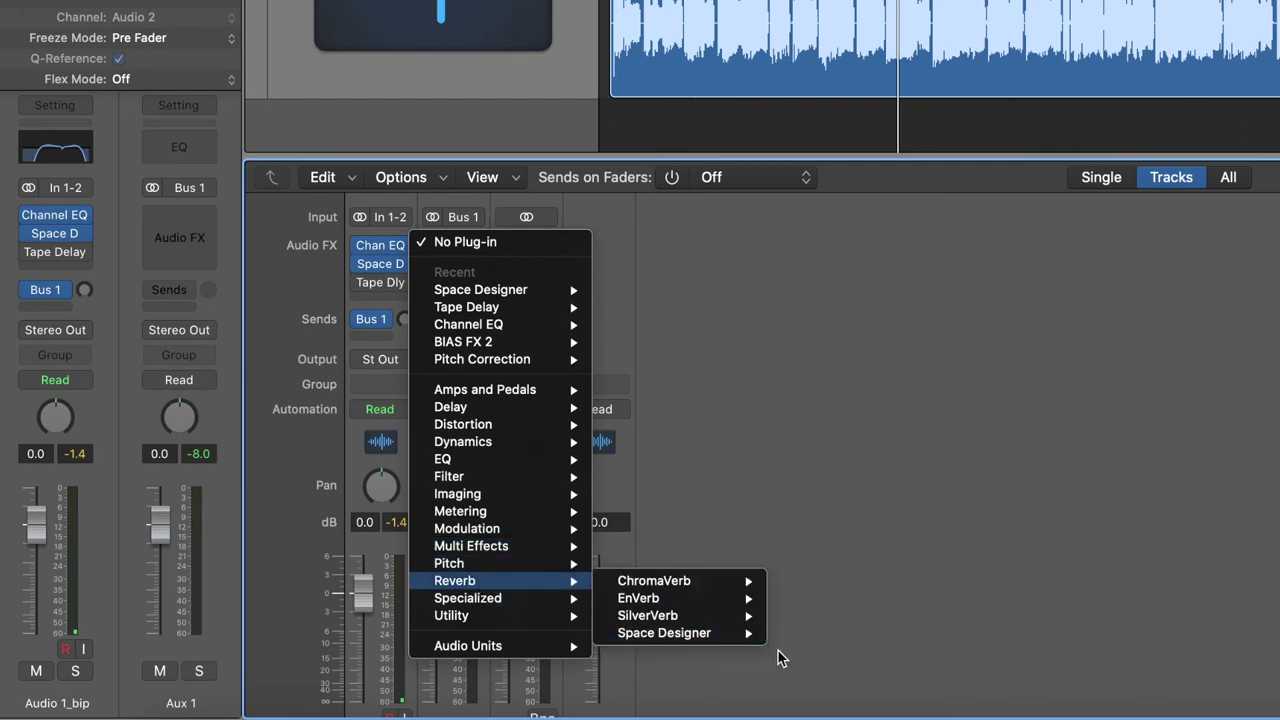
mouse_move(760, 648)
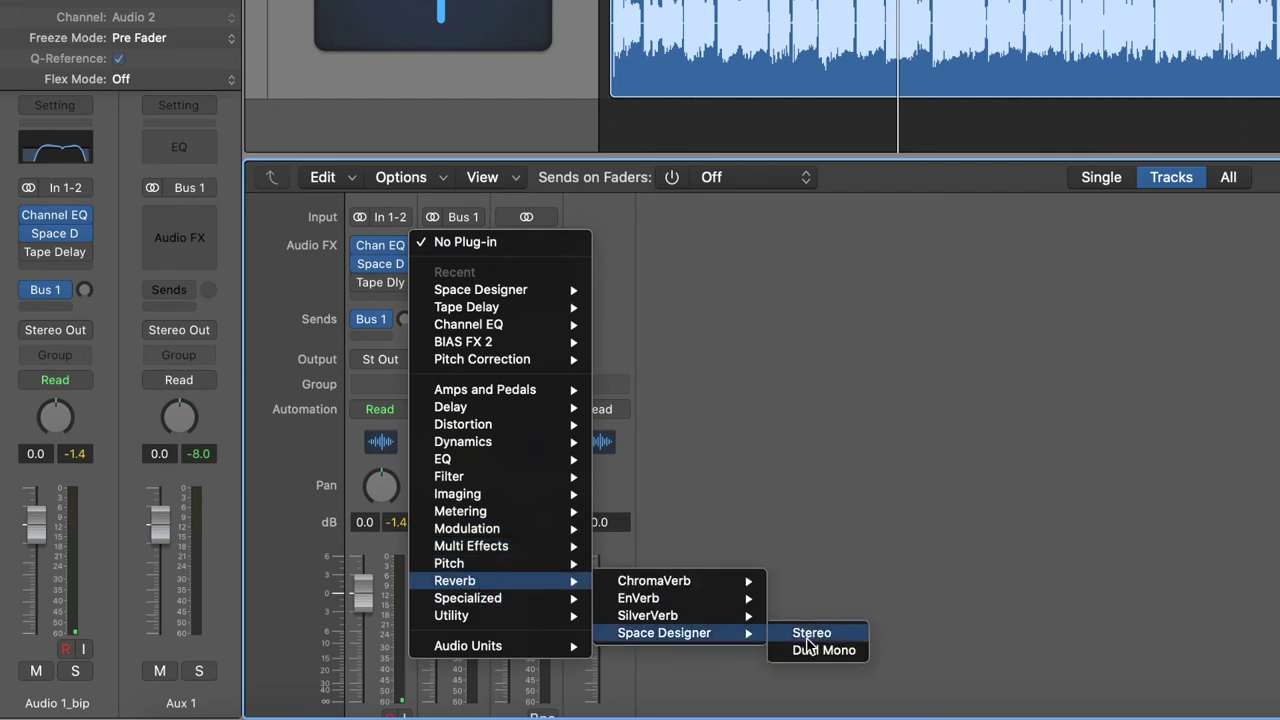
click(807, 640)
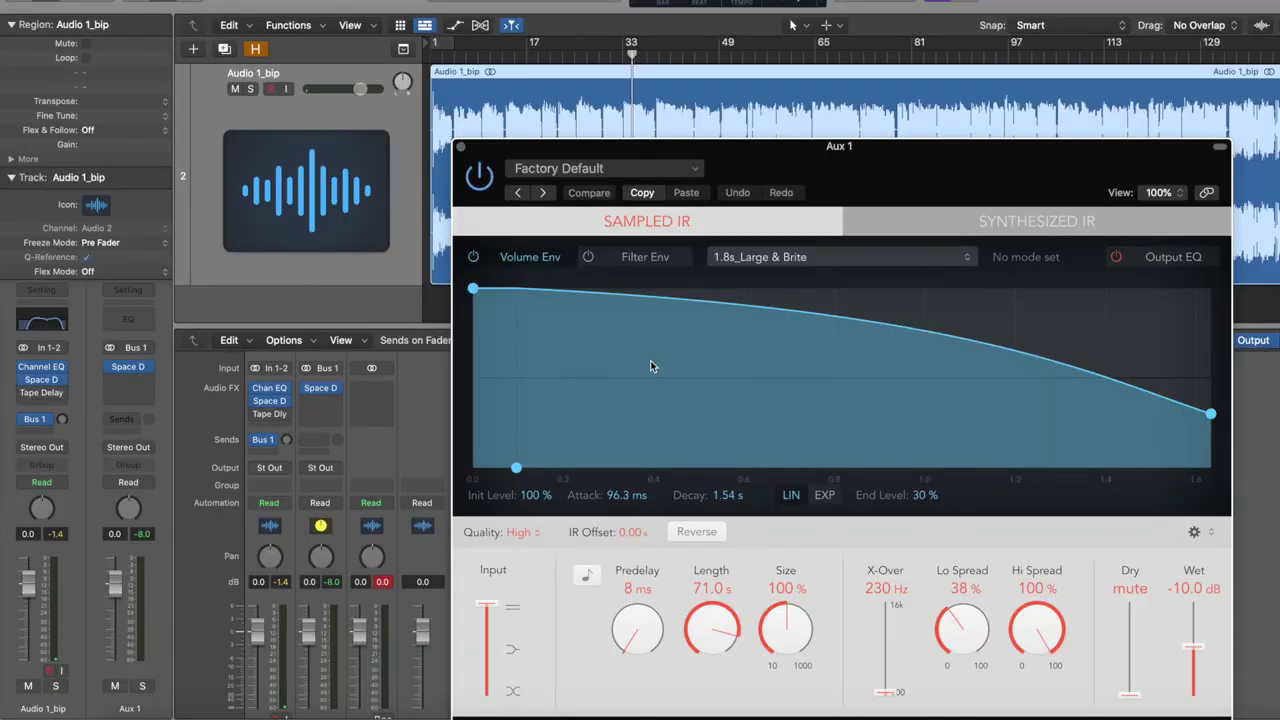
Load the medium hall preset 1.4s Bright Hall in Aux 1's Space Designer and set Wet to 0.0 dB
click(600, 169)
mouse_move(620, 525)
mouse_move(616, 481)
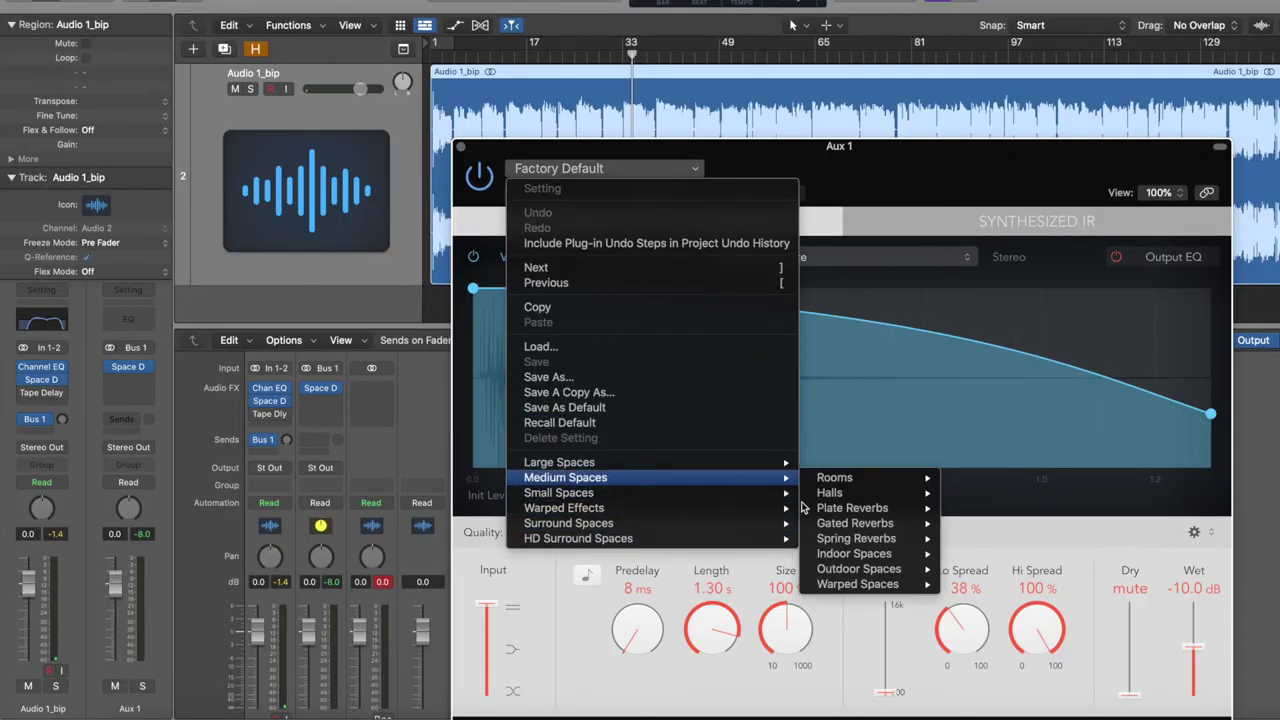
mouse_move(835, 493)
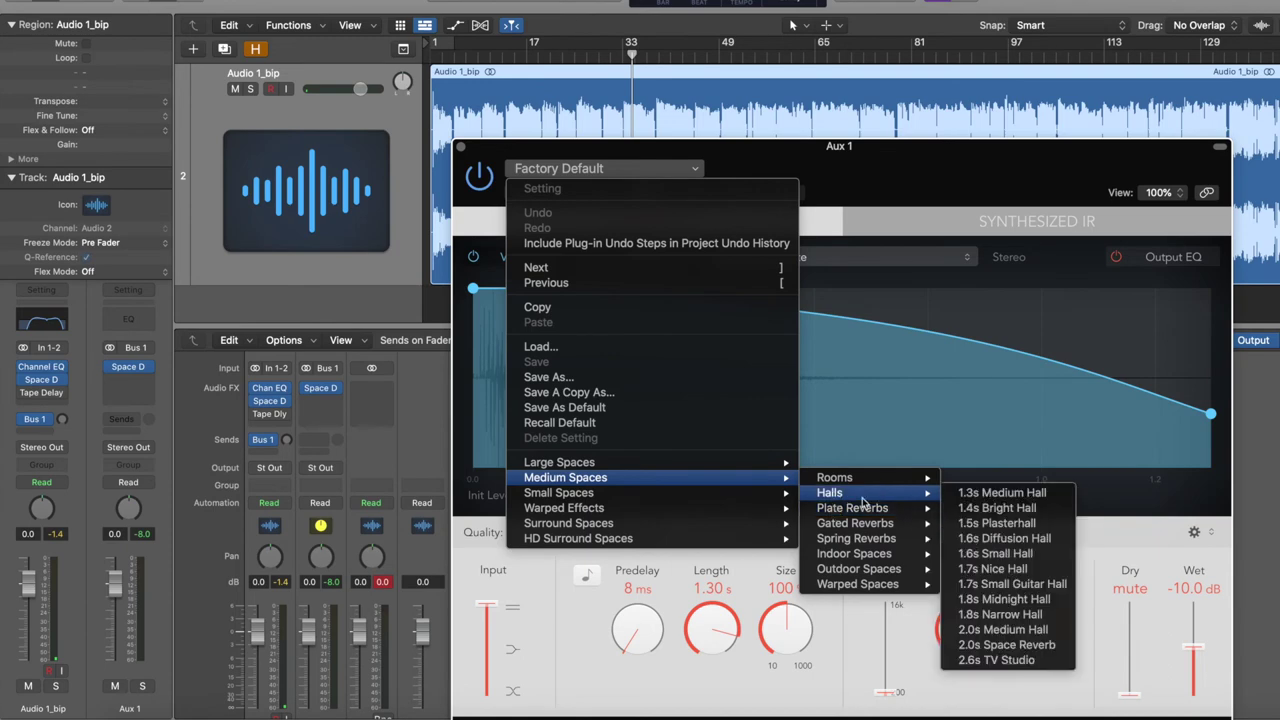
click(1000, 508)
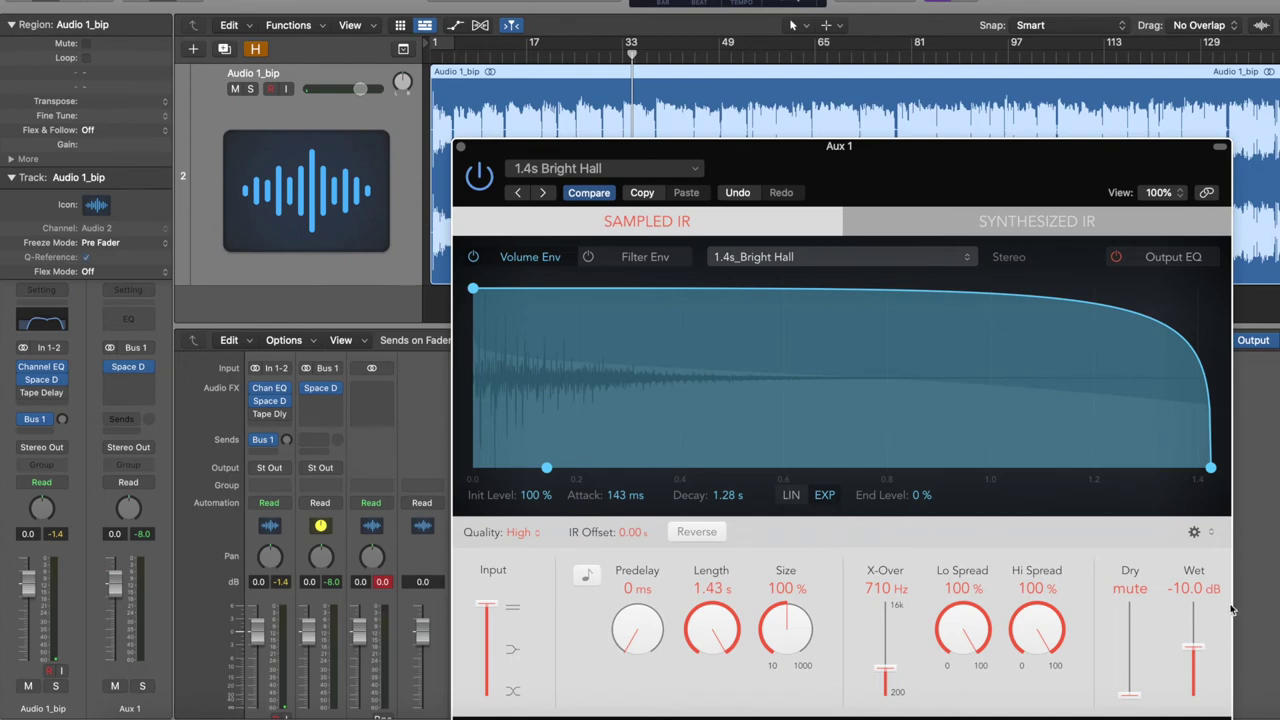
drag(1199, 651, 1201, 561)
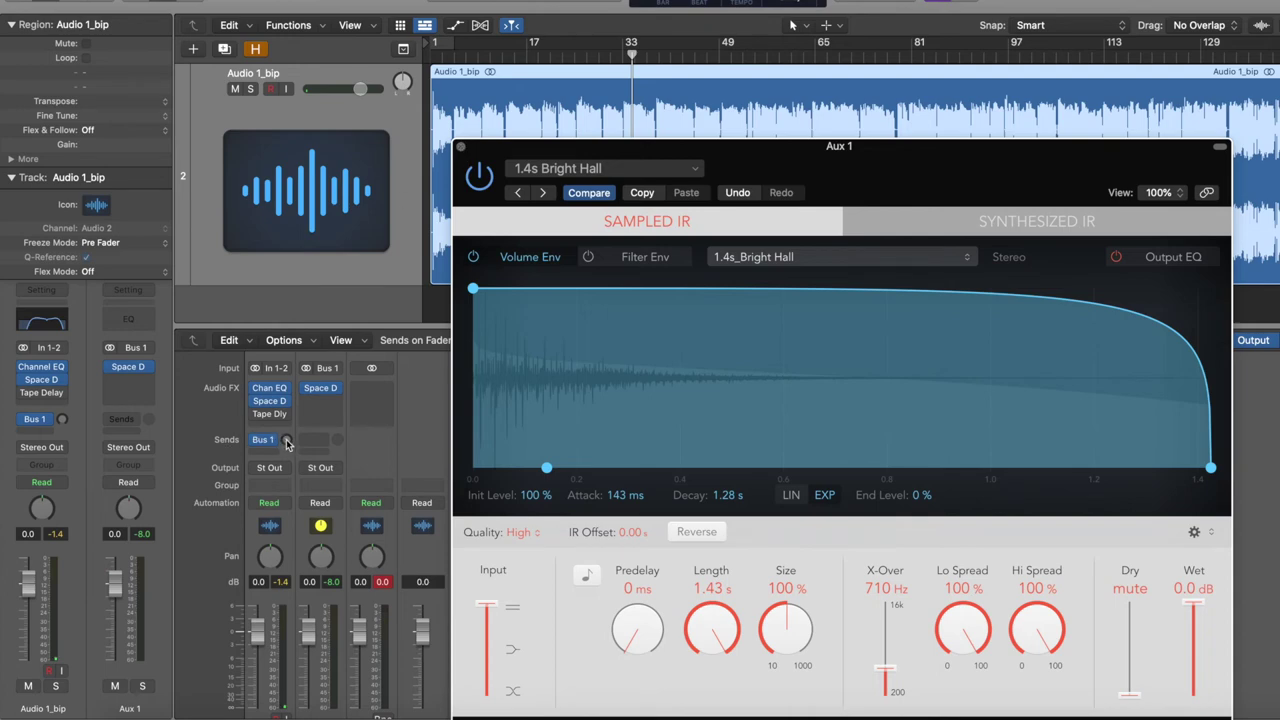
While the track plays, raise Audio 1_bip's send to Bus 1 to about -1.7 dB and fine-tune it by ear
key(space)
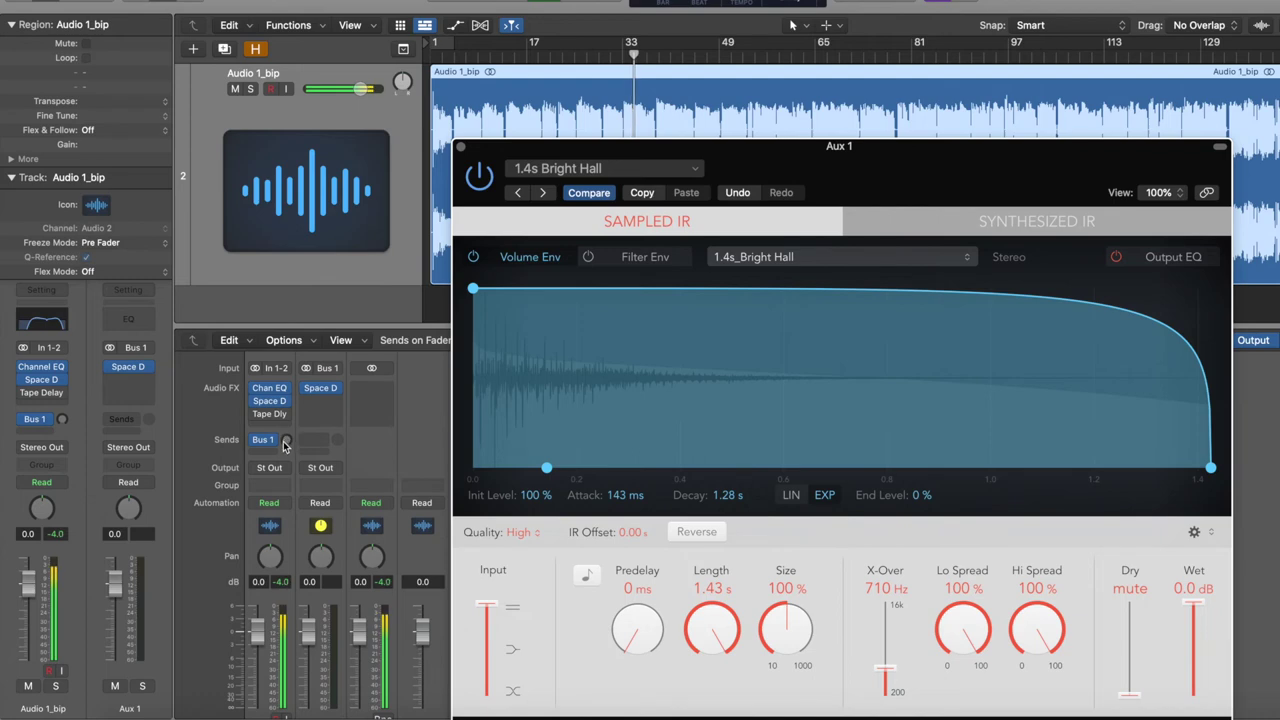
drag(285, 444, 285, 410)
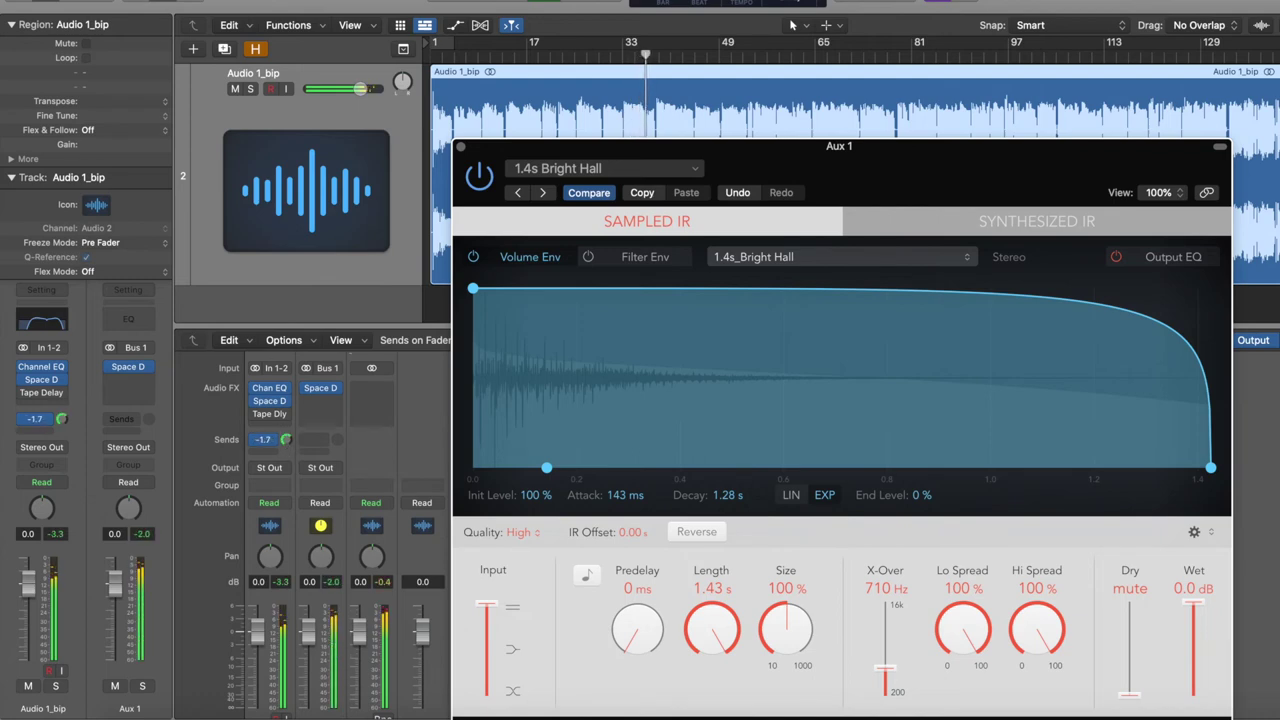
mouse_move(286, 440)
mouse_down()
mouse_move(286, 451)
mouse_move(286, 439)
mouse_up()
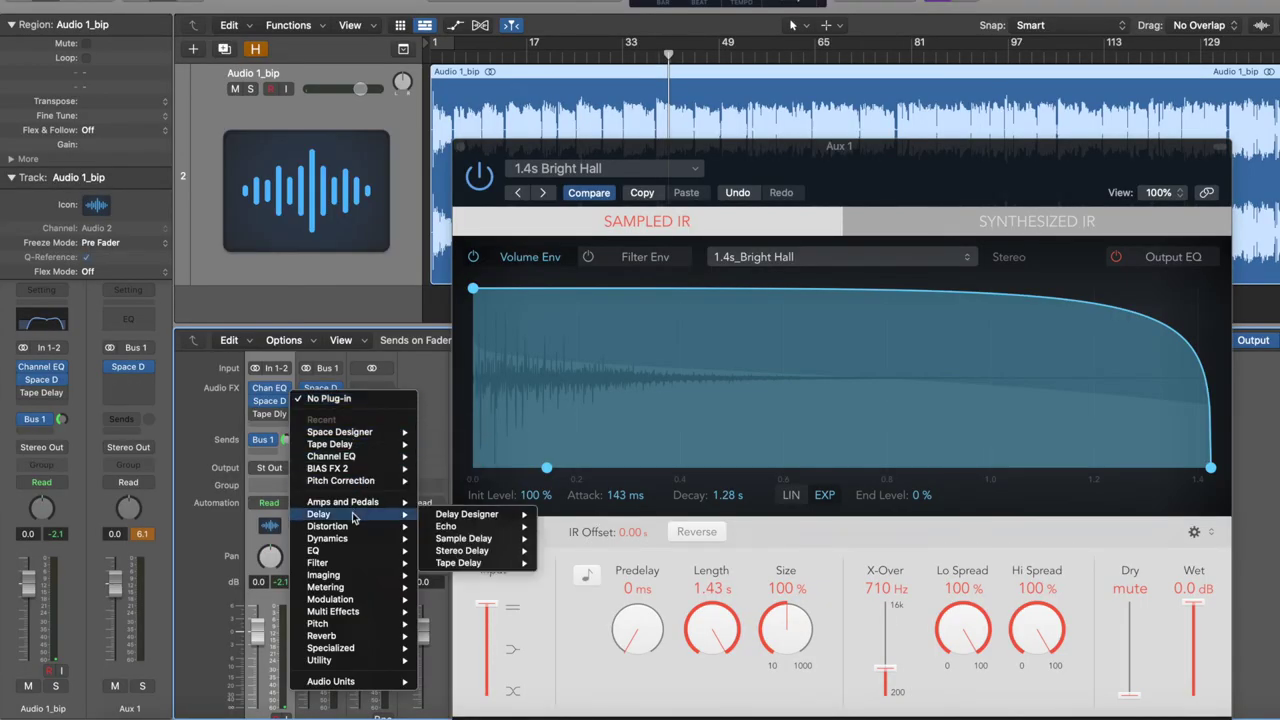
Insert a stereo Compressor ahead of Space Designer on the Aux 1 channel
mouse_move(354, 540)
mouse_move(455, 557)
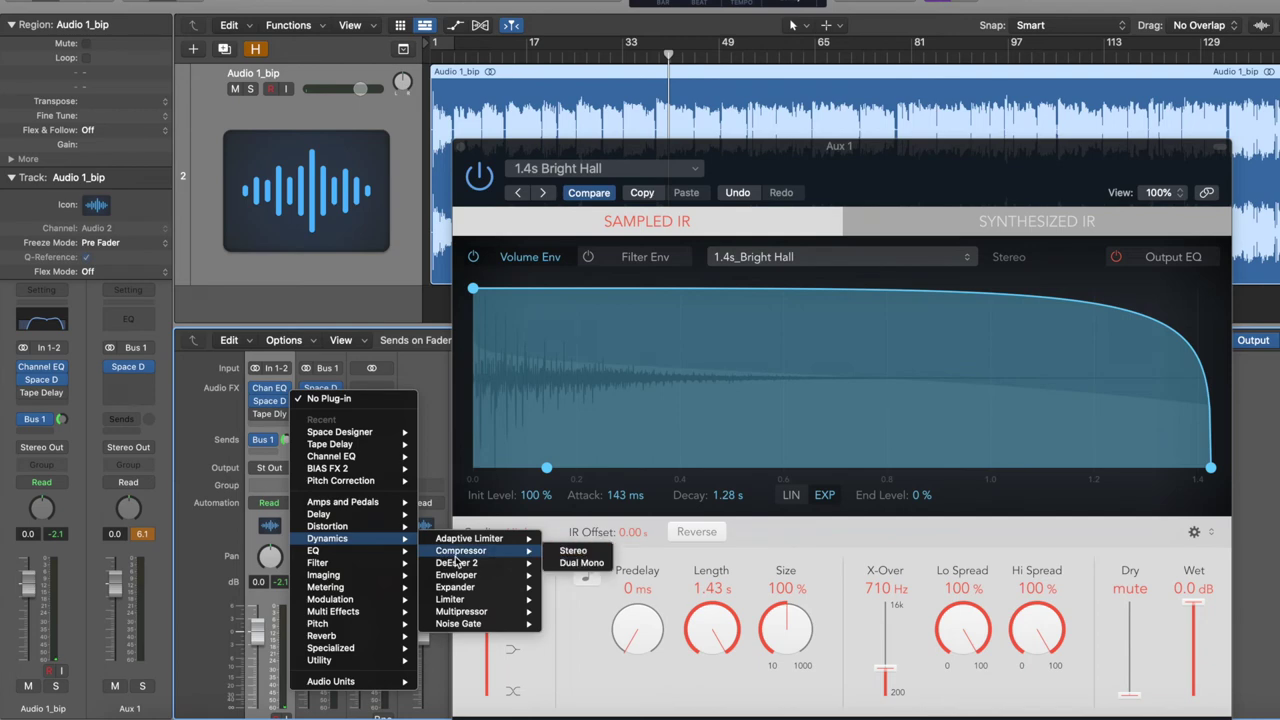
click(573, 551)
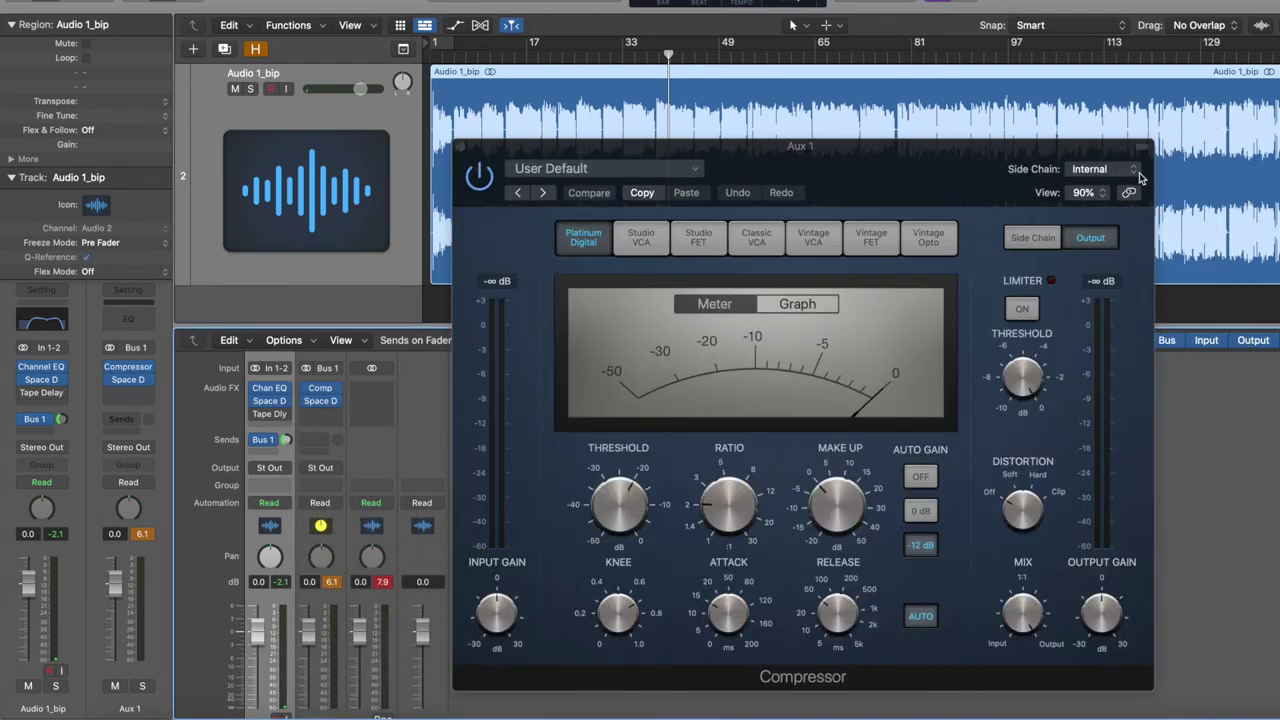
Set the Compressor's side chain source to Audio 1_bip (Audio 2)
drag(1042, 148, 1107, 87)
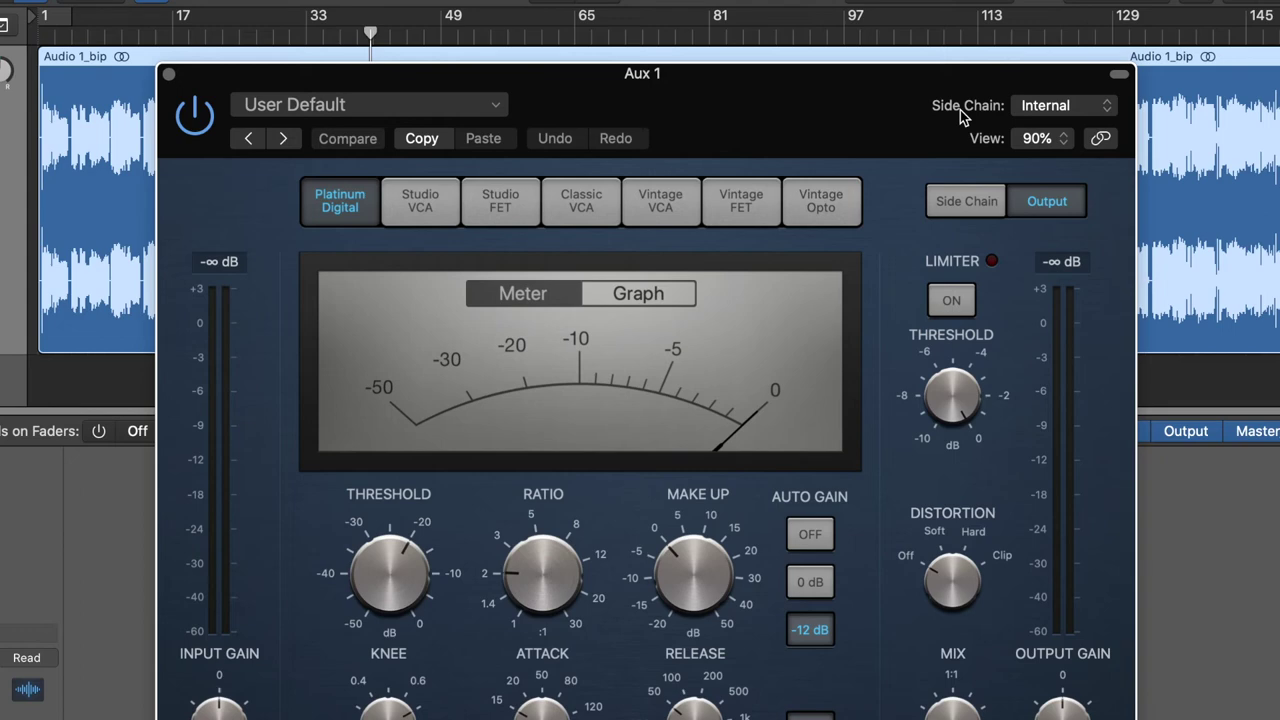
click(1058, 114)
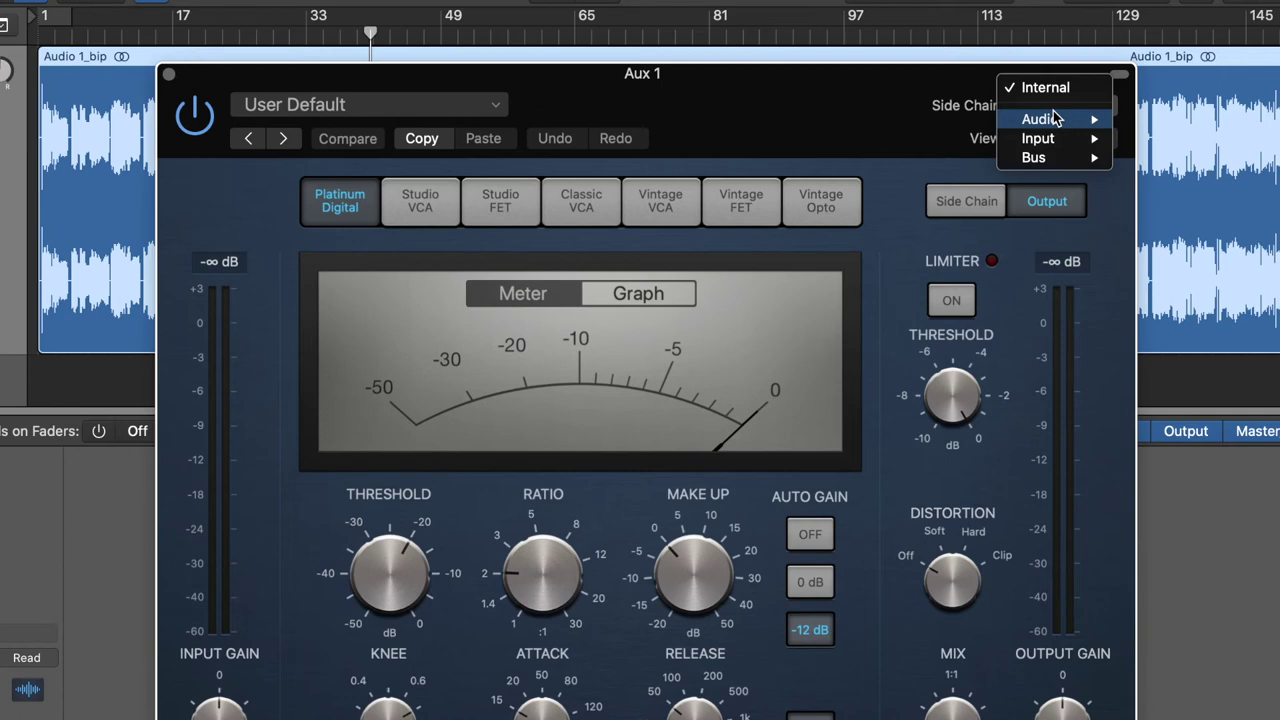
mouse_move(1078, 127)
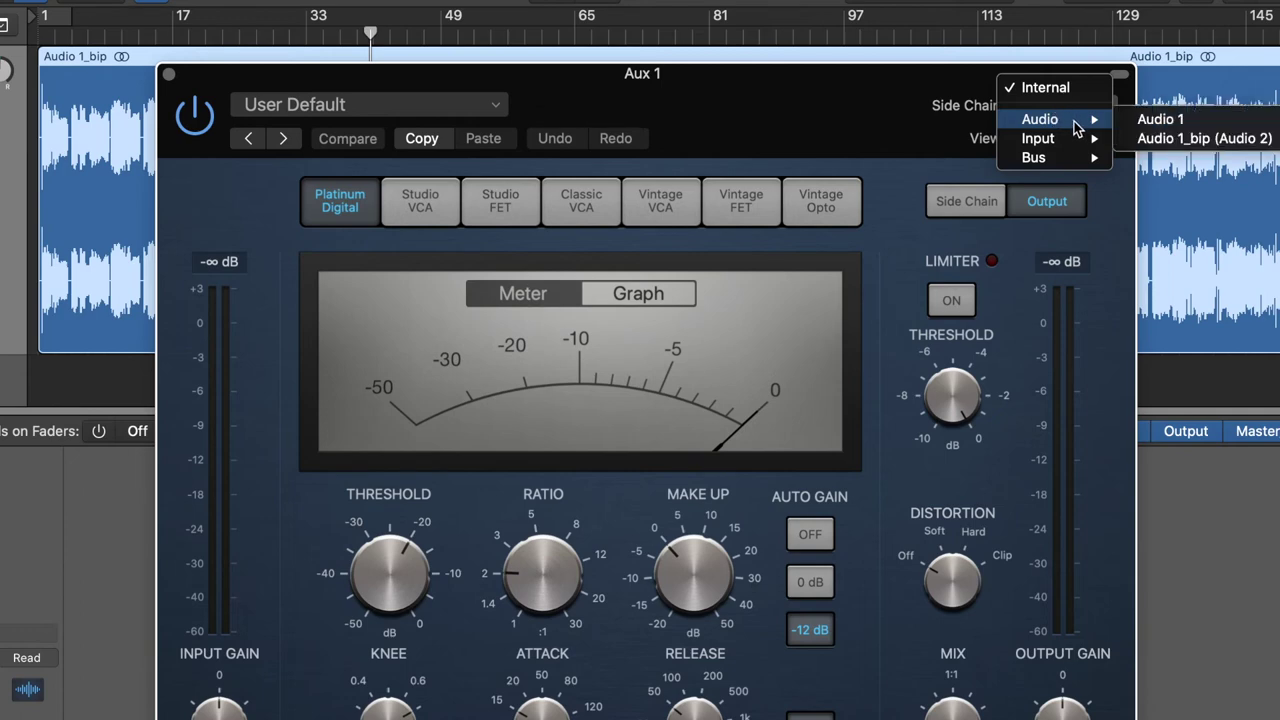
click(1227, 143)
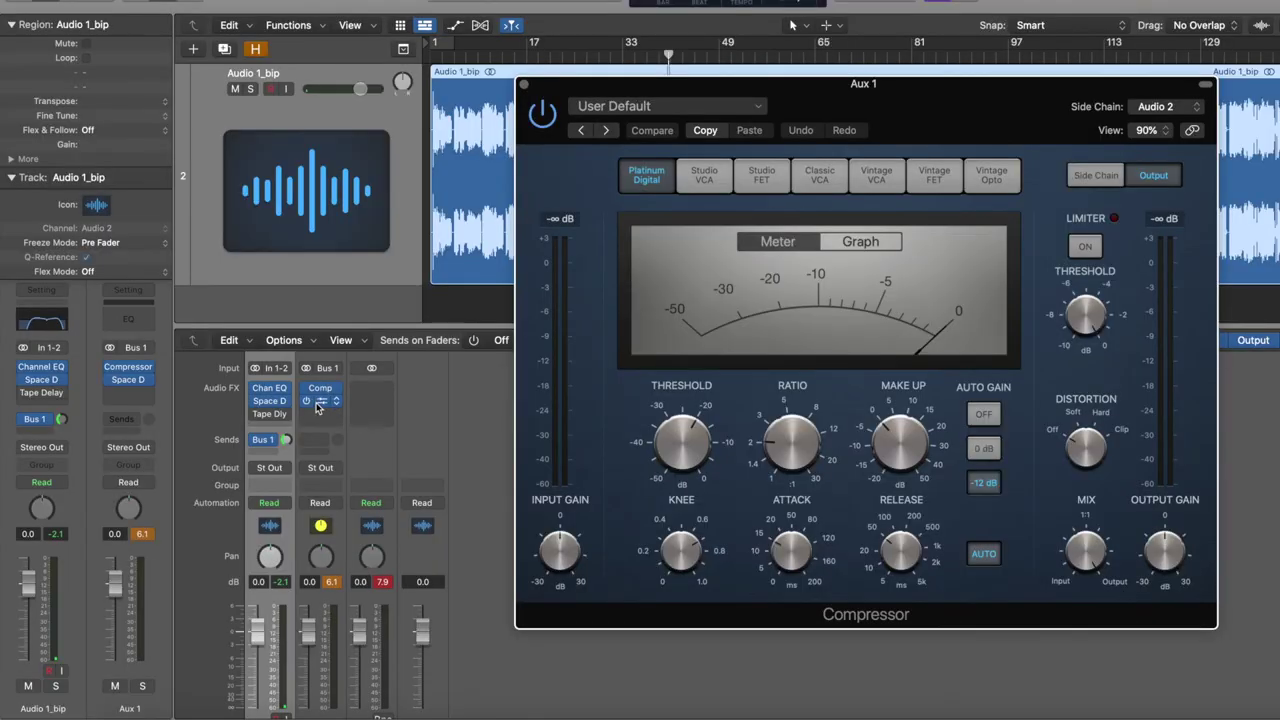
Bypass Space Designer on Aux 1 and play the track to audition the side-chained compressor alone
click(303, 401)
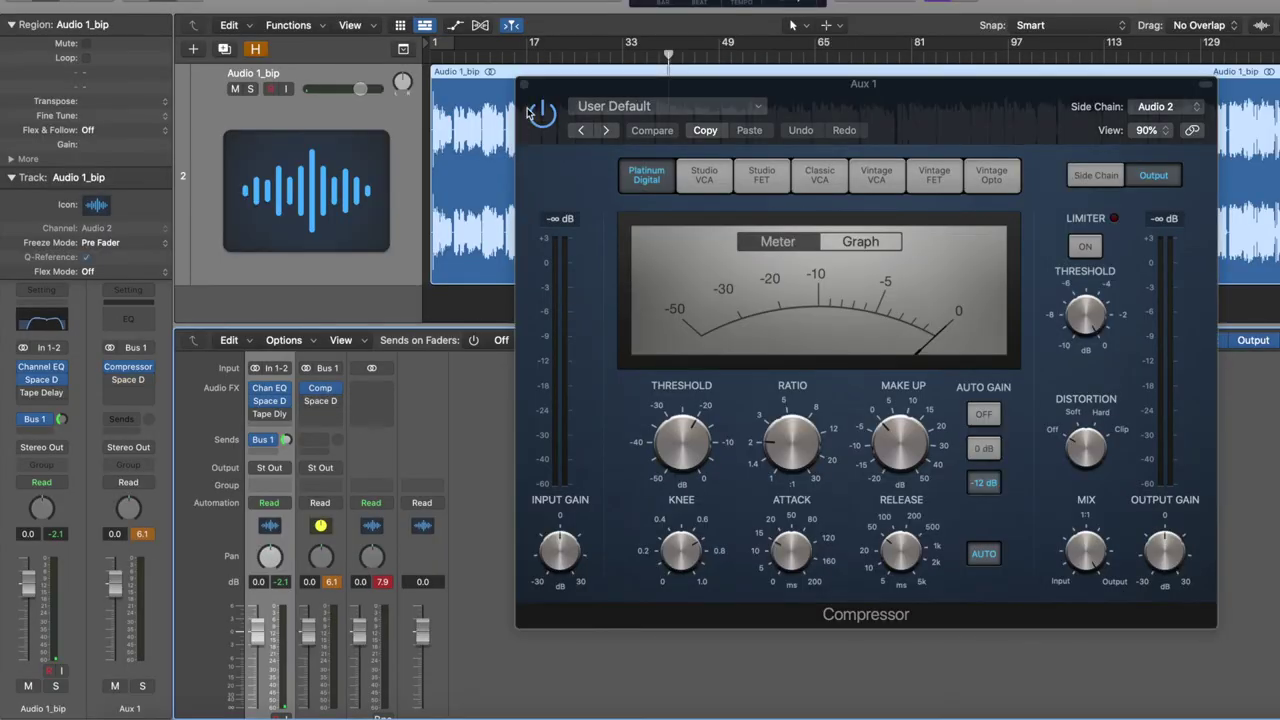
key(space)
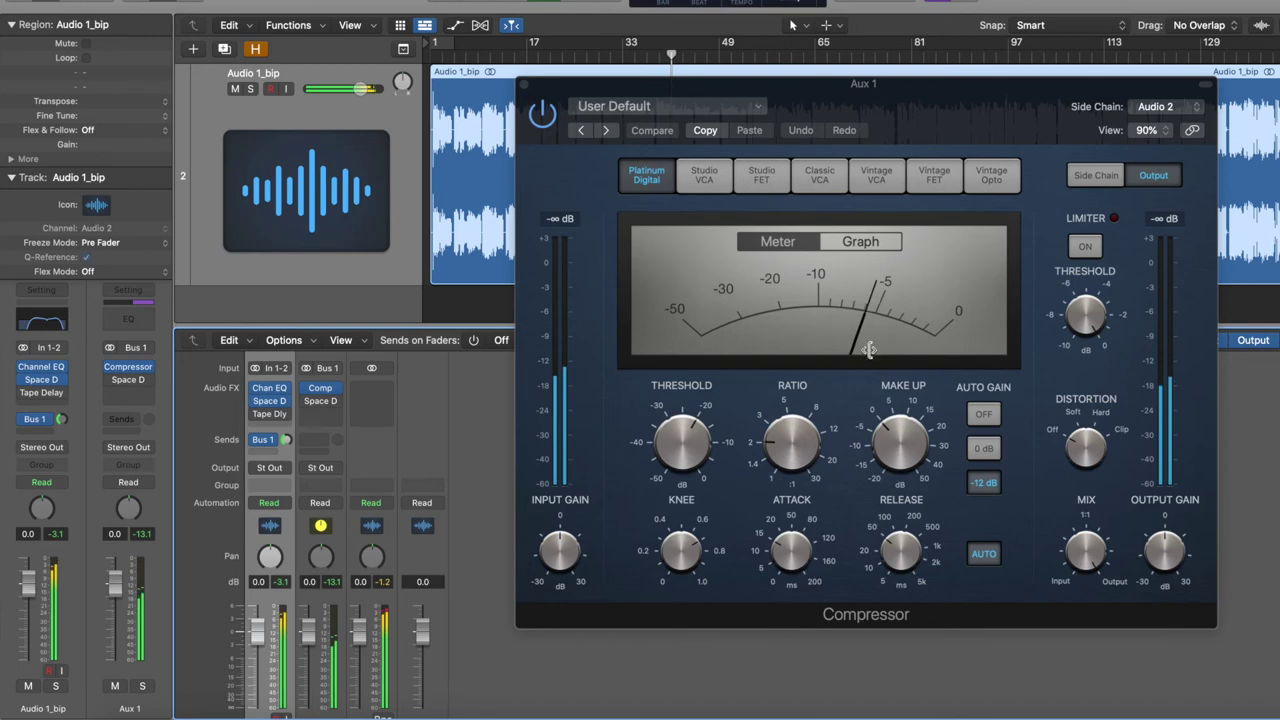